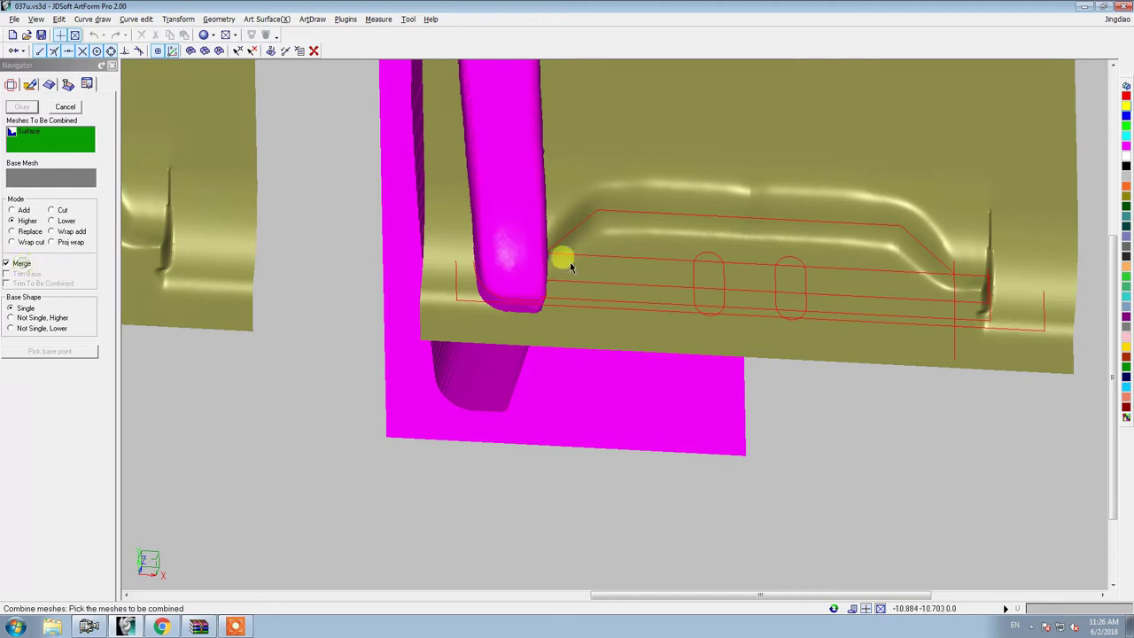
Step: Combine the handle surface into the panel, with the panel as the base mesh
left_click(669, 213)
left_click(666, 196)
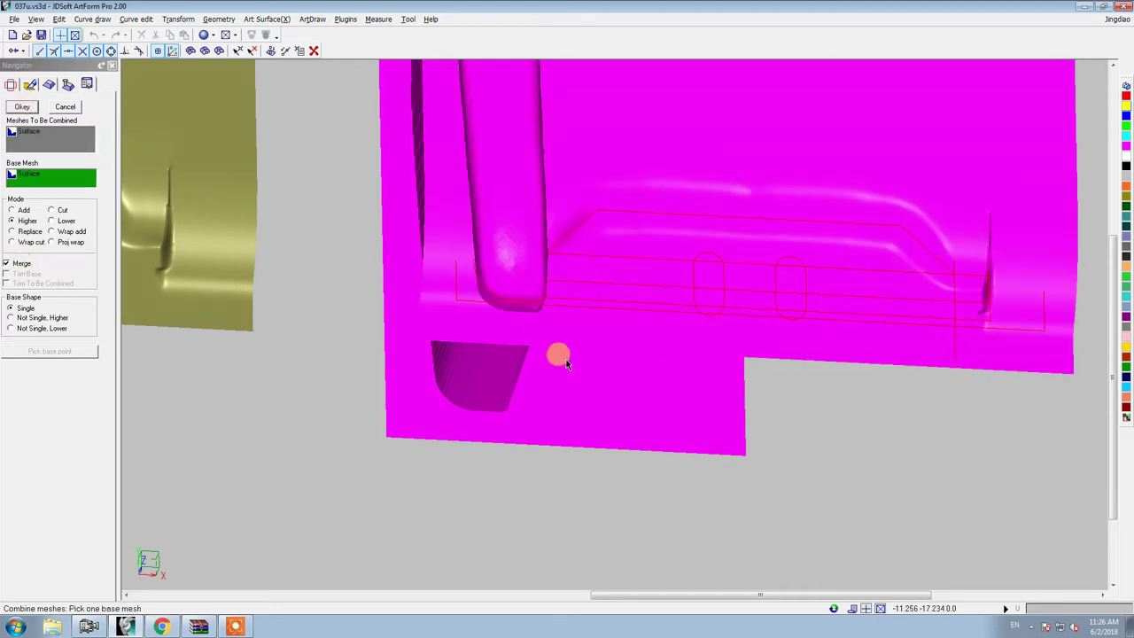
scroll(559, 374, "down", 2)
scroll(560, 376, "down", 3)
right_click(565, 385)
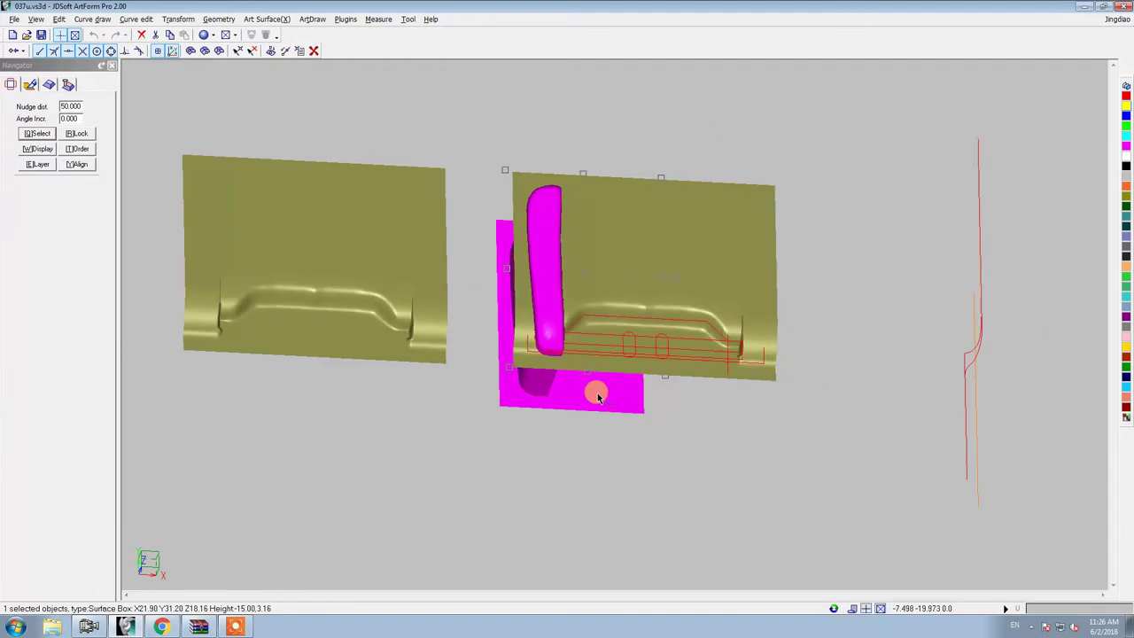
scroll(600, 392, "down", 3)
Step: Convert the C-shaped handle to the 3D environment and view it edge-on
left_click(359, 344)
key("alt+t")
left_click(184, 330)
key("Return")
mouse_move(233, 182)
middle_mouse_down()
mouse_move(405, 291)
mouse_move(321, 481)
middle_mouse_up()
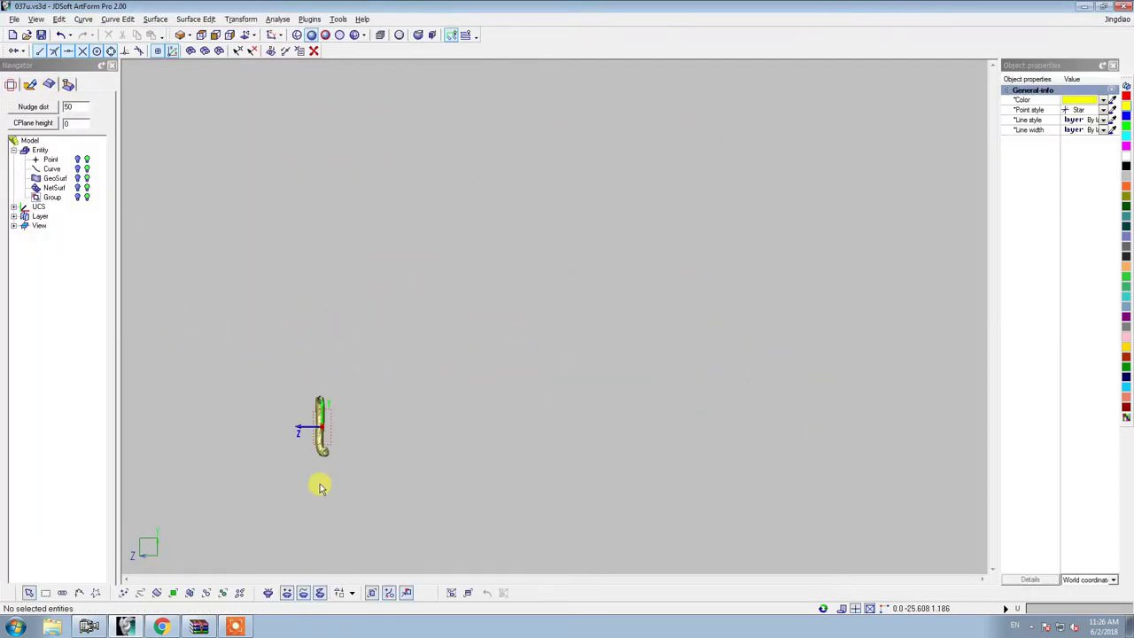
scroll(313, 303, "up", 3)
Step: Measure the distance across the handle bar (3.834) and zoom back out to the whole handle
left_click(309, 19)
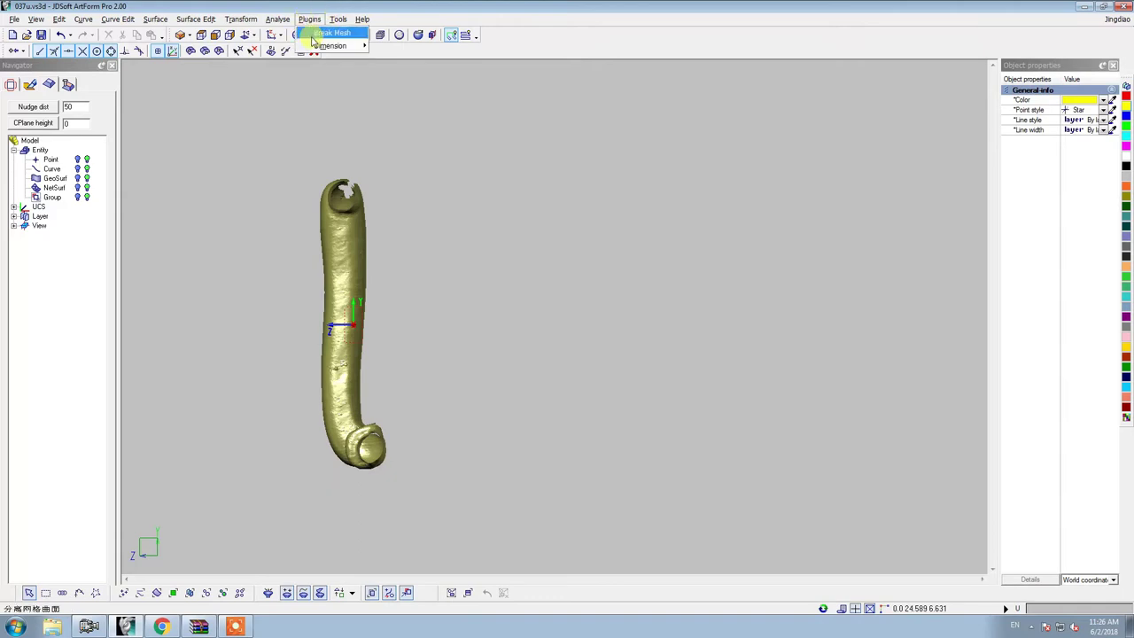
left_click(394, 43)
scroll(331, 249, "up", 3)
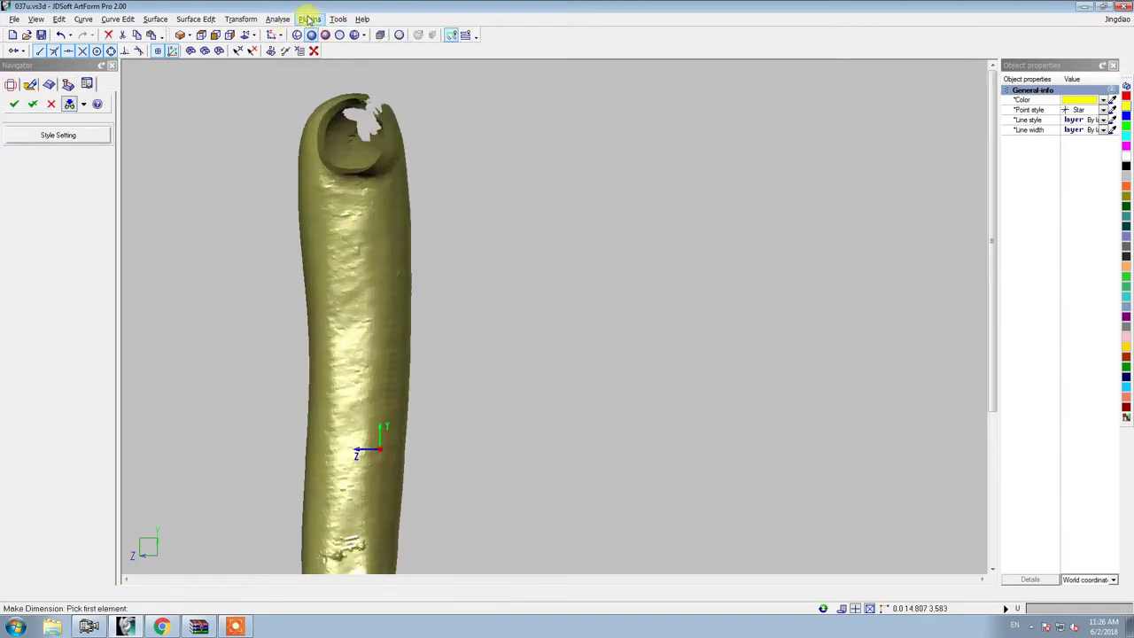
left_click(336, 19)
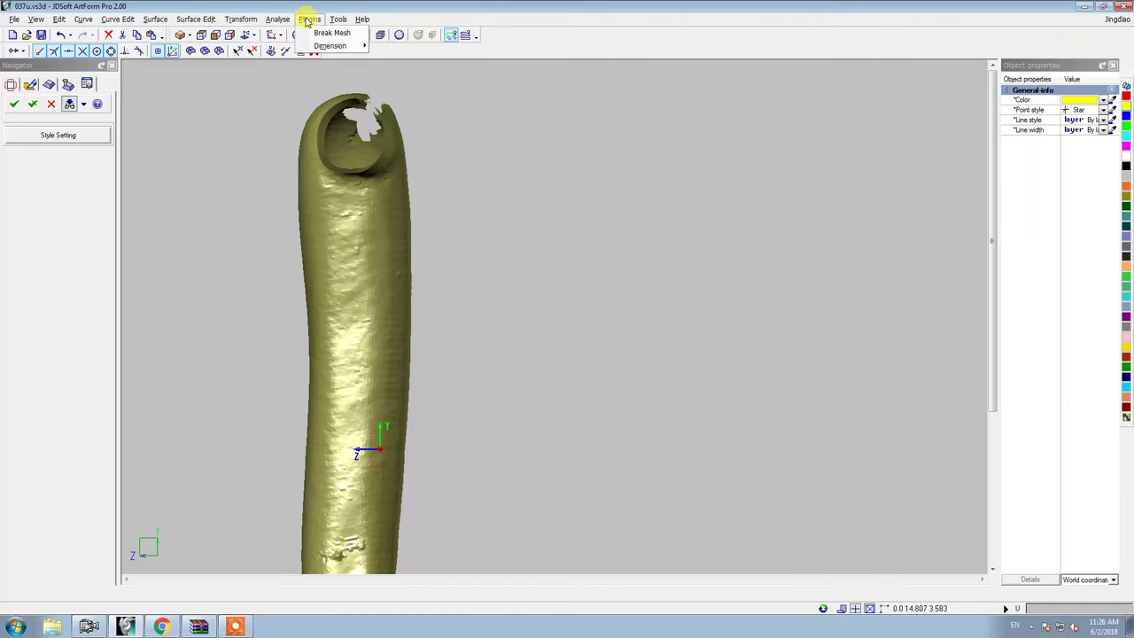
mouse_move(277, 19)
left_click(294, 76)
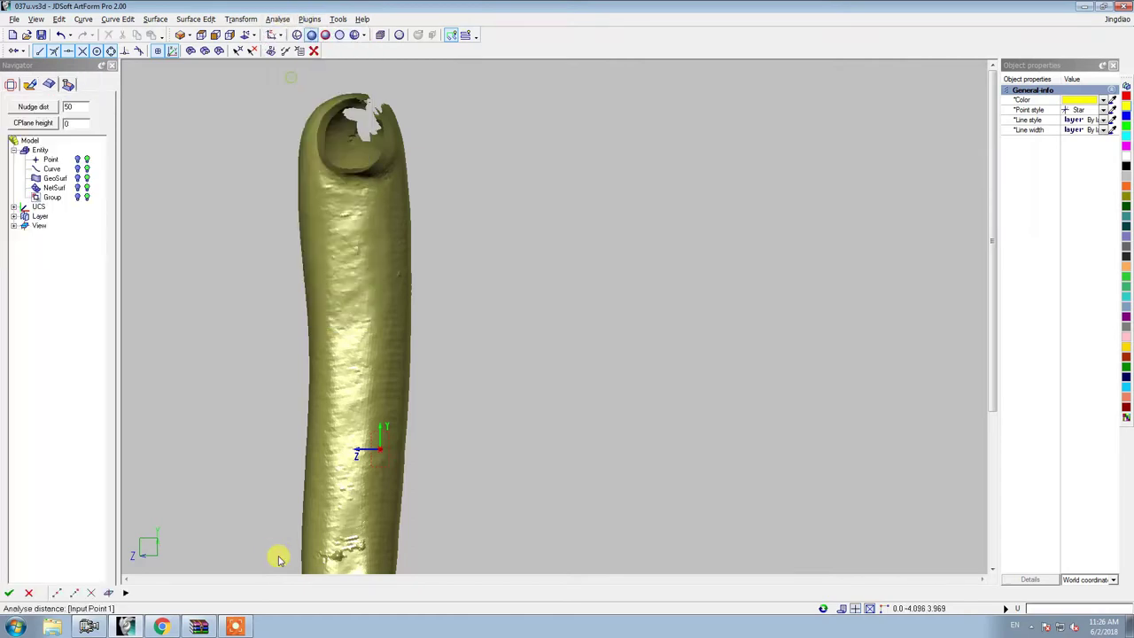
scroll(310, 403, "up", 2)
left_click(295, 369)
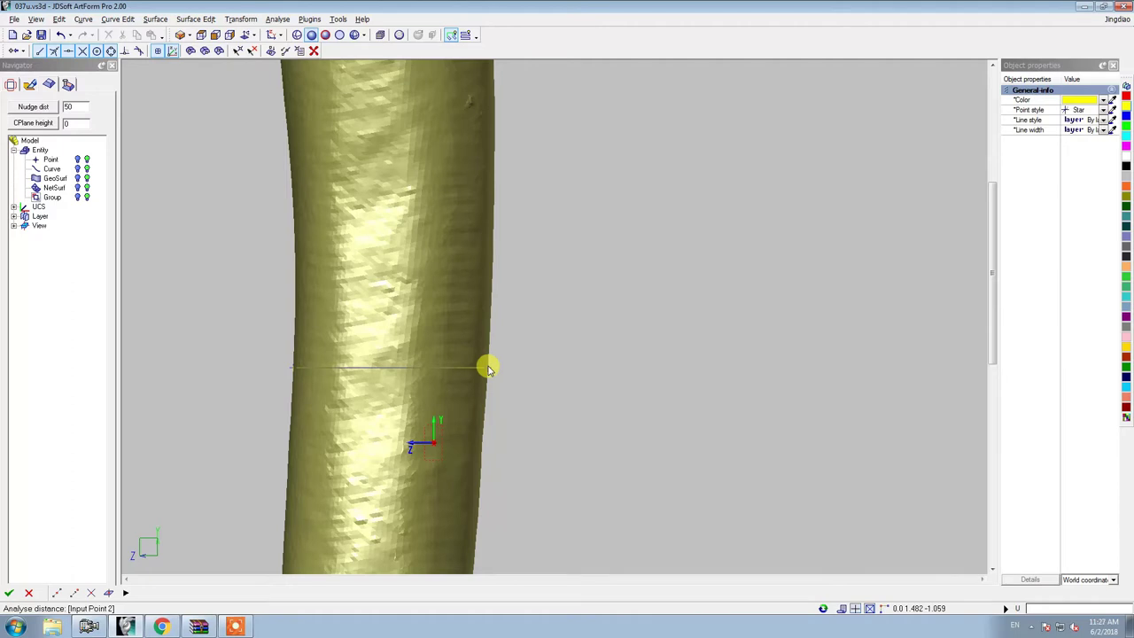
left_click(488, 368)
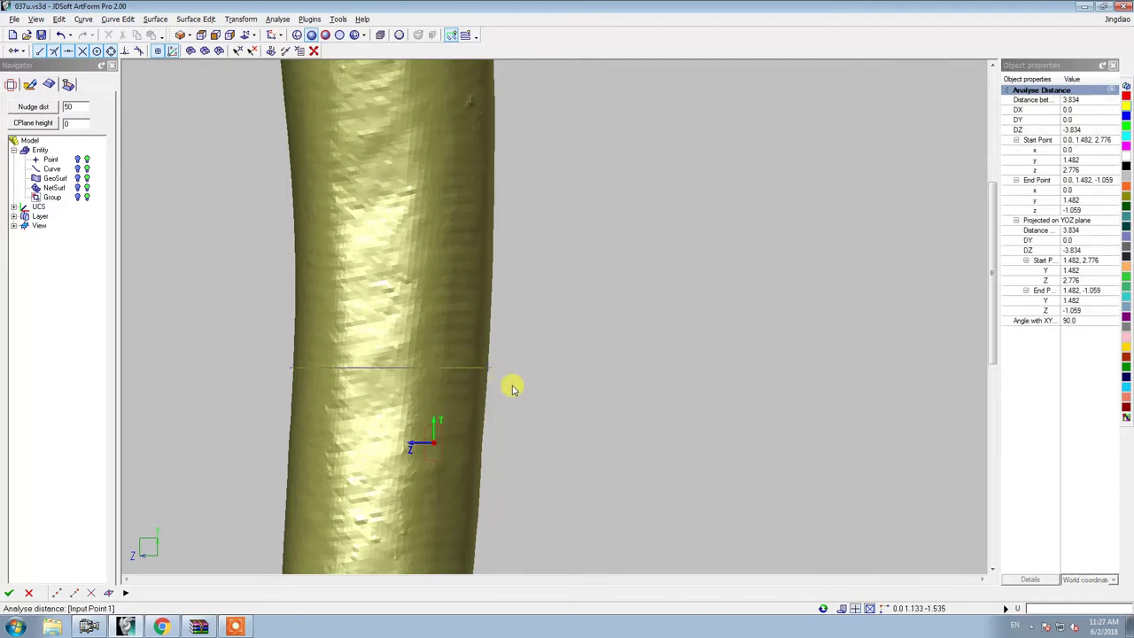
scroll(531, 257, "down", 3)
scroll(531, 258, "down", 2)
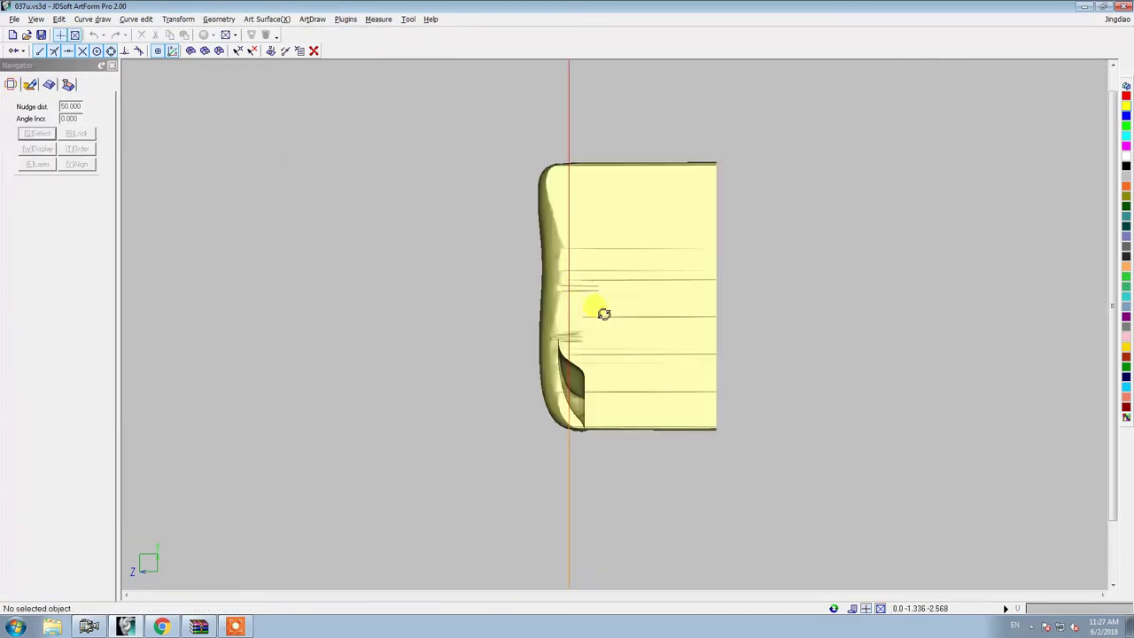
Step: Move the right panel's vertical bar 0.1 along Z with Move 3D, deleting the original
left_click_drag(604, 313, 762, 291)
scroll(762, 292, "up", 2)
left_click(777, 306)
left_click(138, 19)
mouse_move(178, 19)
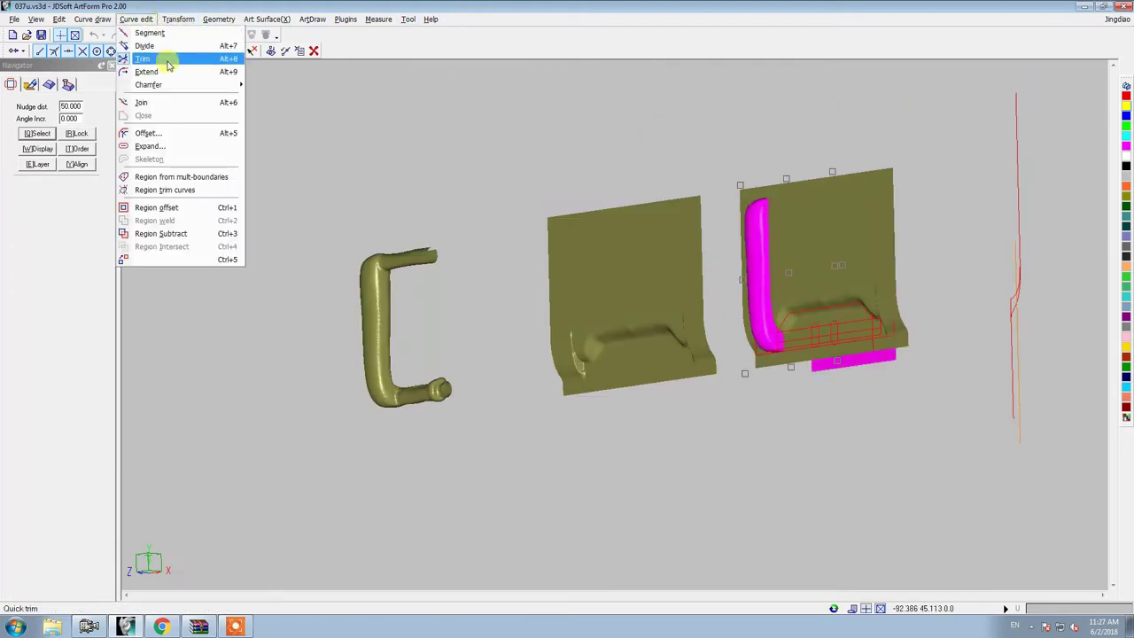
left_click(320, 104)
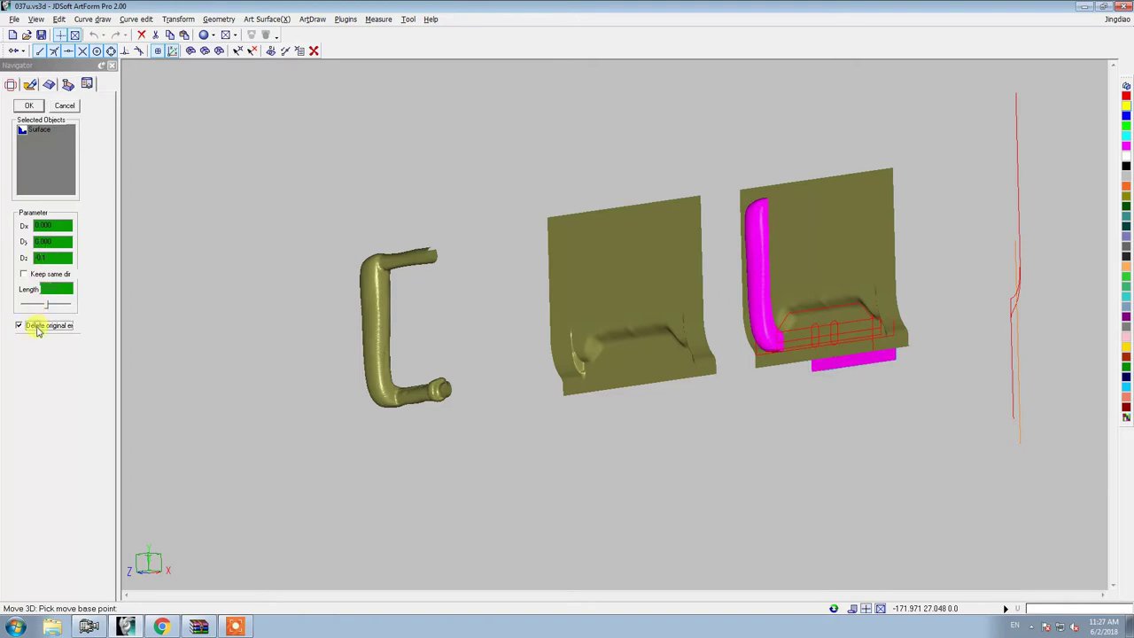
left_click(39, 105)
left_click_drag(792, 304, 783, 233)
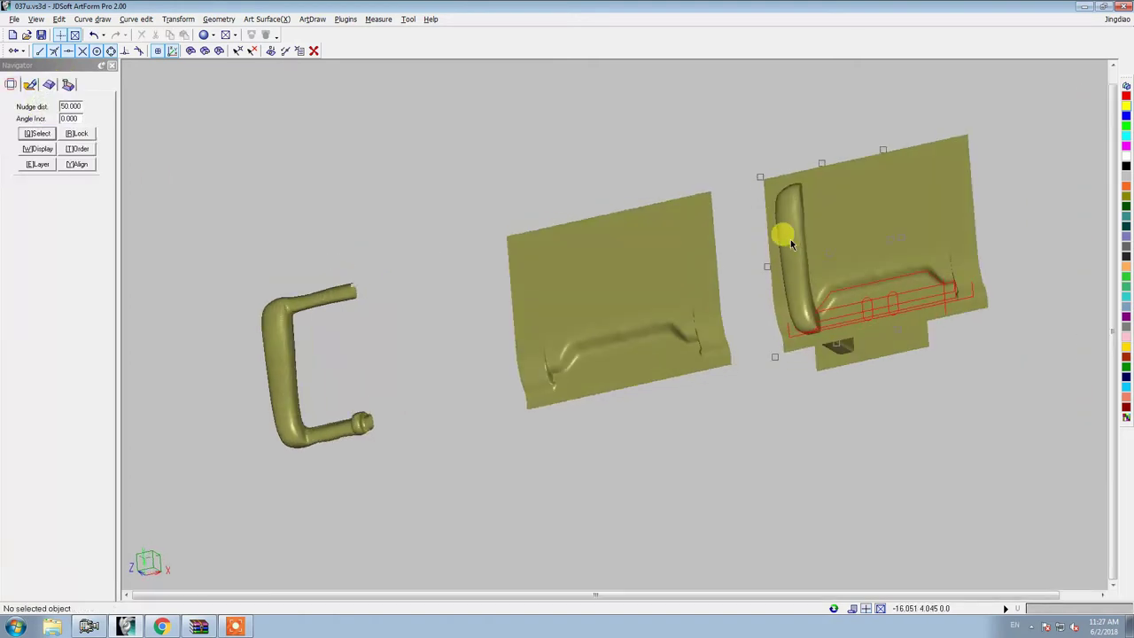
left_click(312, 19)
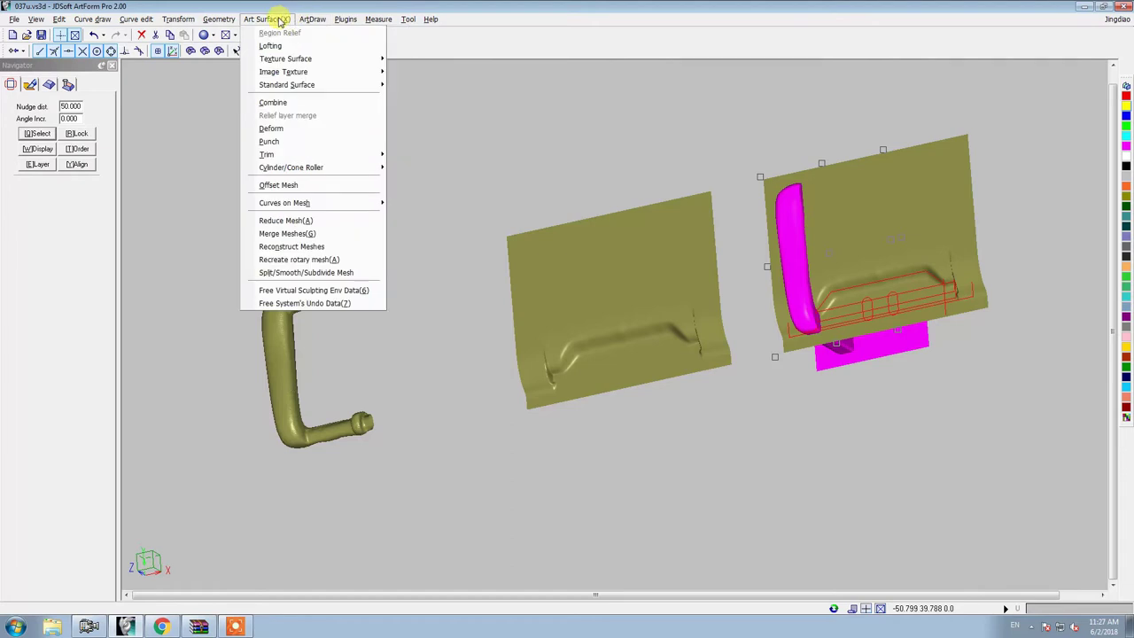
Step: Merge the vertical bar into the right panel base mesh in Higher mode, then enter relief mode
left_click(275, 102)
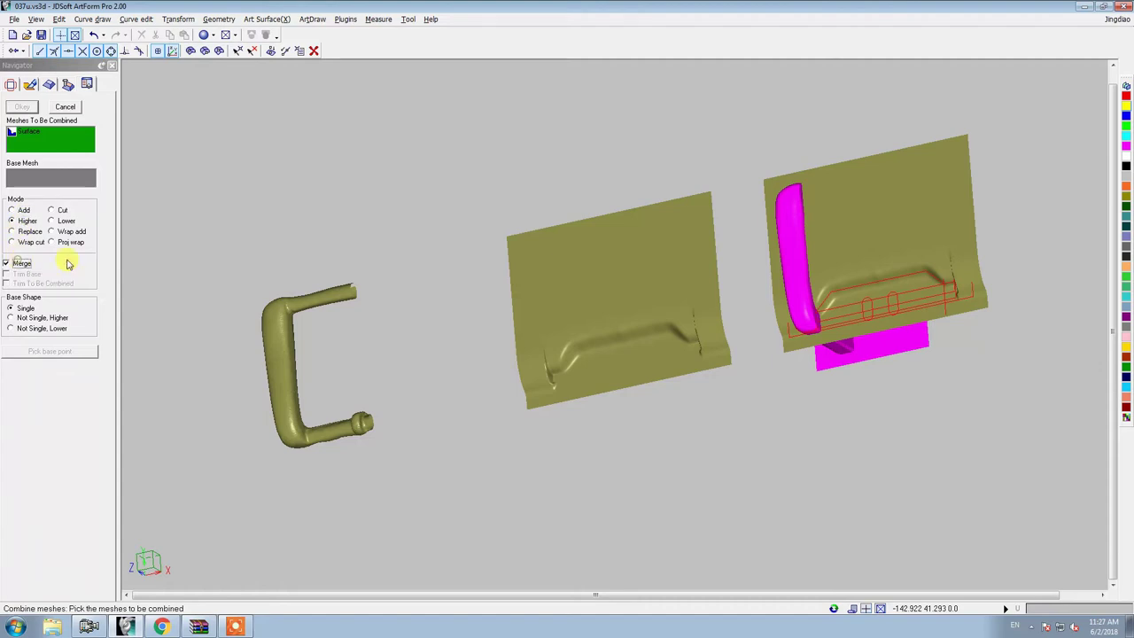
left_click(829, 201)
right_click(16, 149)
left_click(45, 168)
left_click(826, 211)
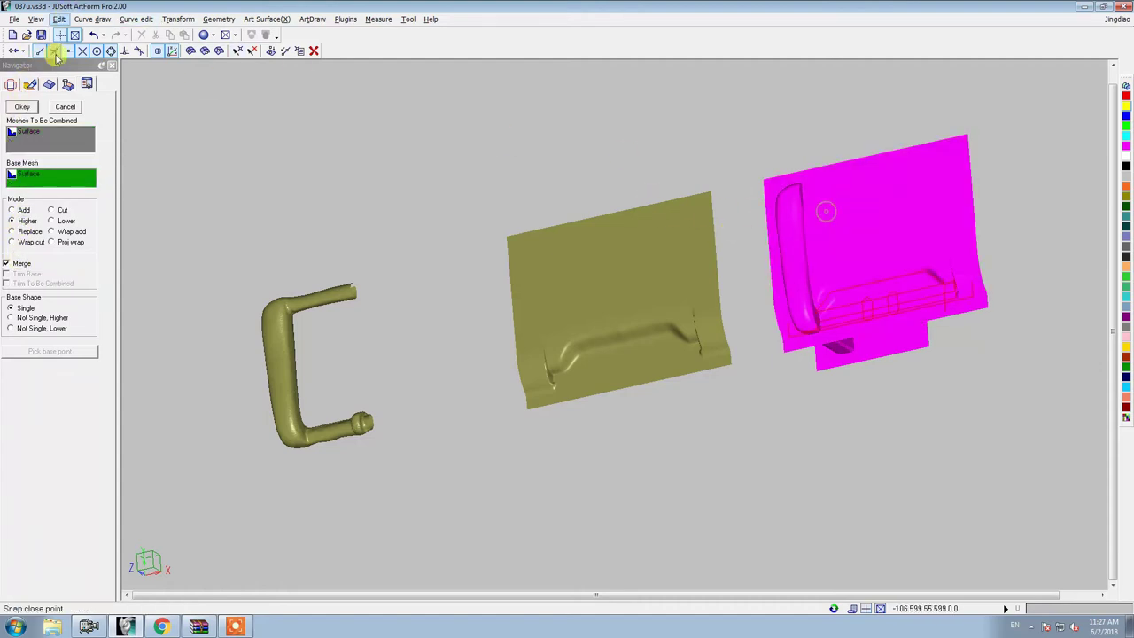
left_click(22, 106)
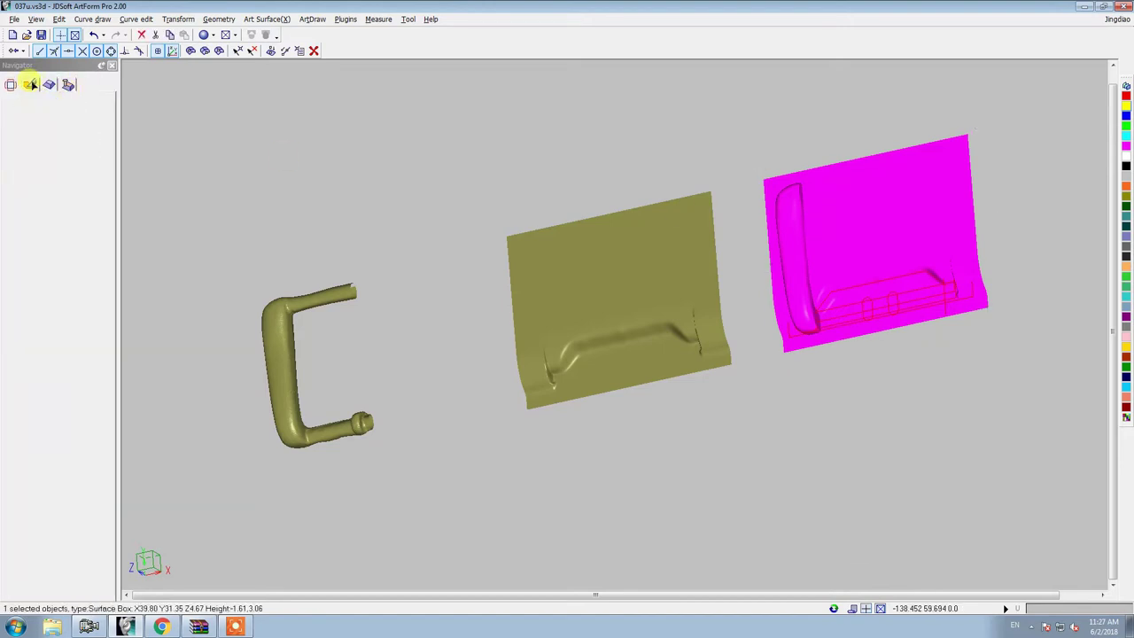
left_click(30, 84)
Step: Start Virtual Sculpting with height colours, select the left bar, and switch to the Smooth brush
left_click(398, 19)
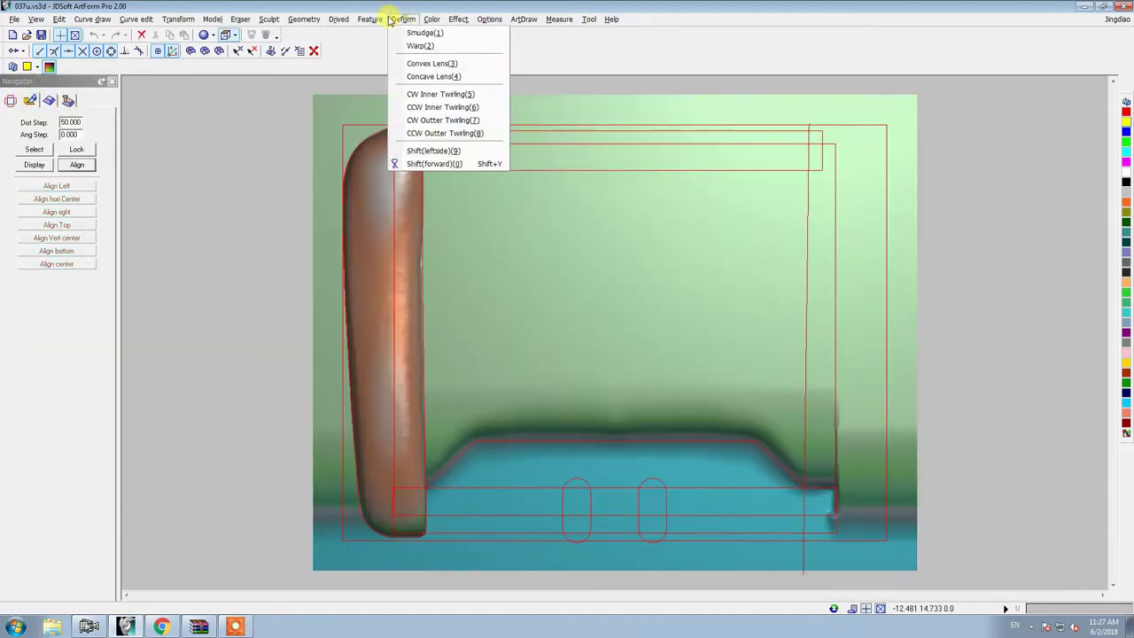
key("Escape")
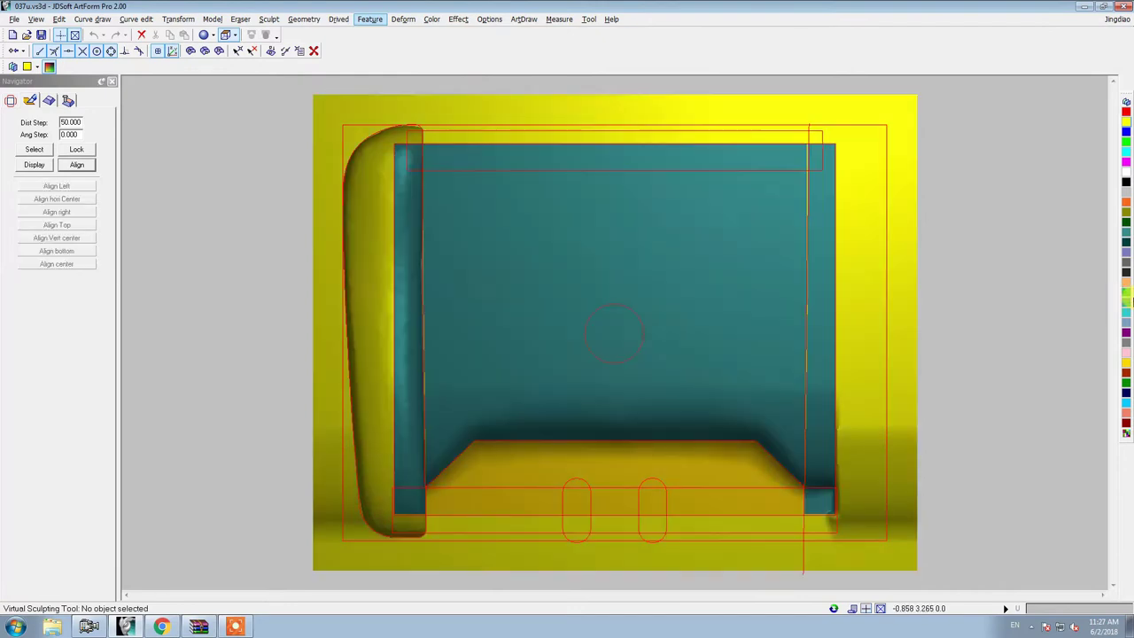
key("alt+m")
key("Escape")
left_click(414, 241)
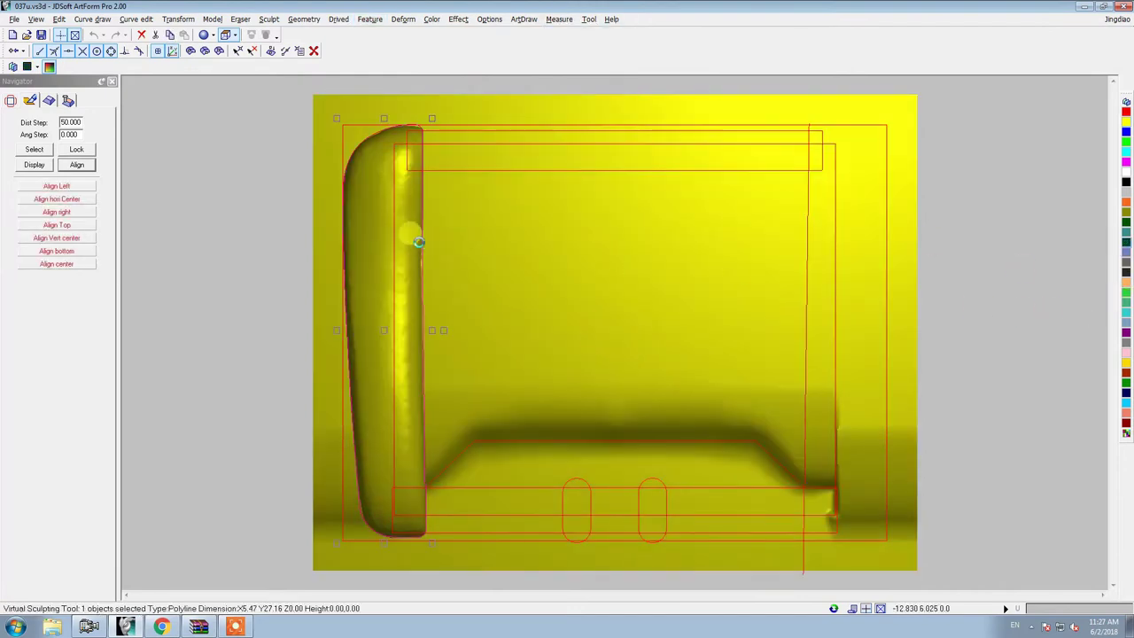
key("space")
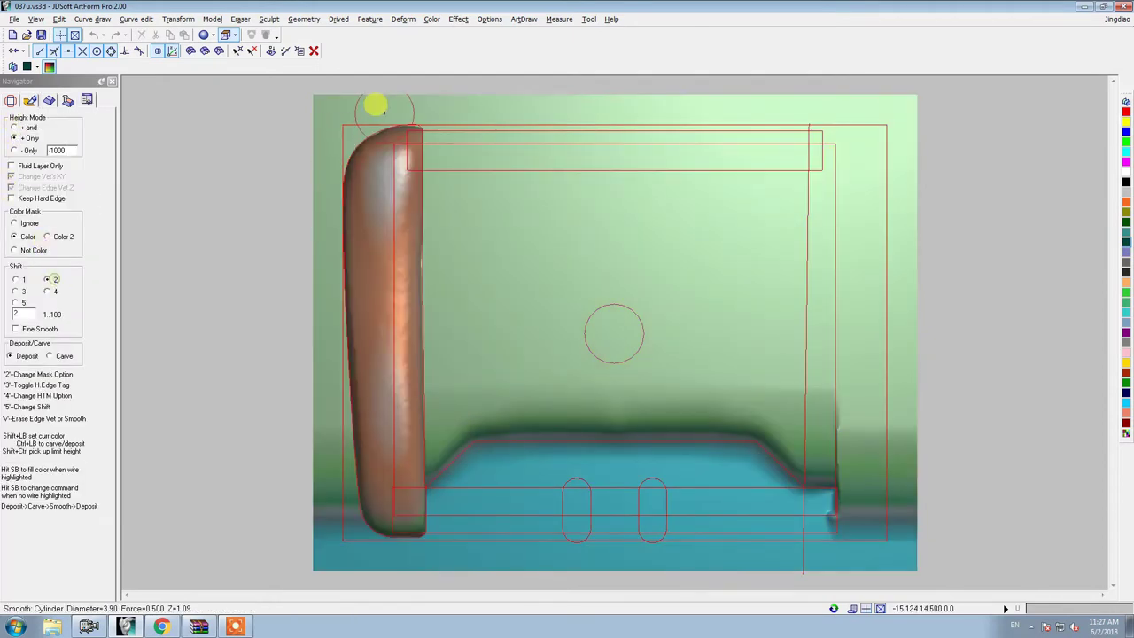
Step: Turn on Keep Hard Edge for smoothing and tilt the view onto the left bar
scroll(375, 105, "up", 3)
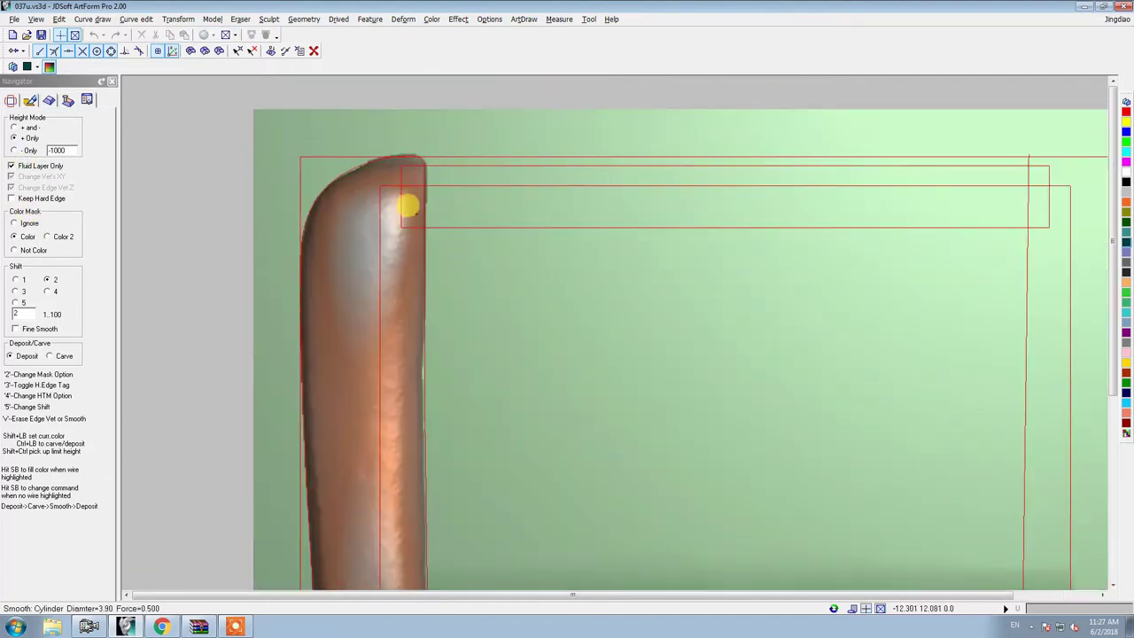
scroll(417, 177, "up", 2)
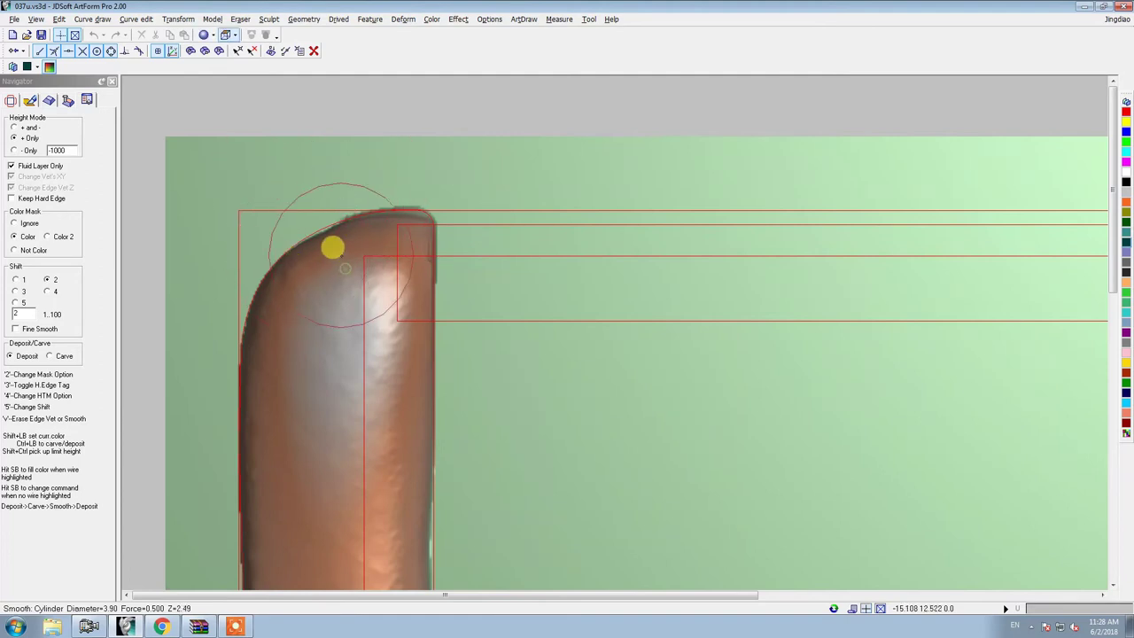
left_click(38, 199)
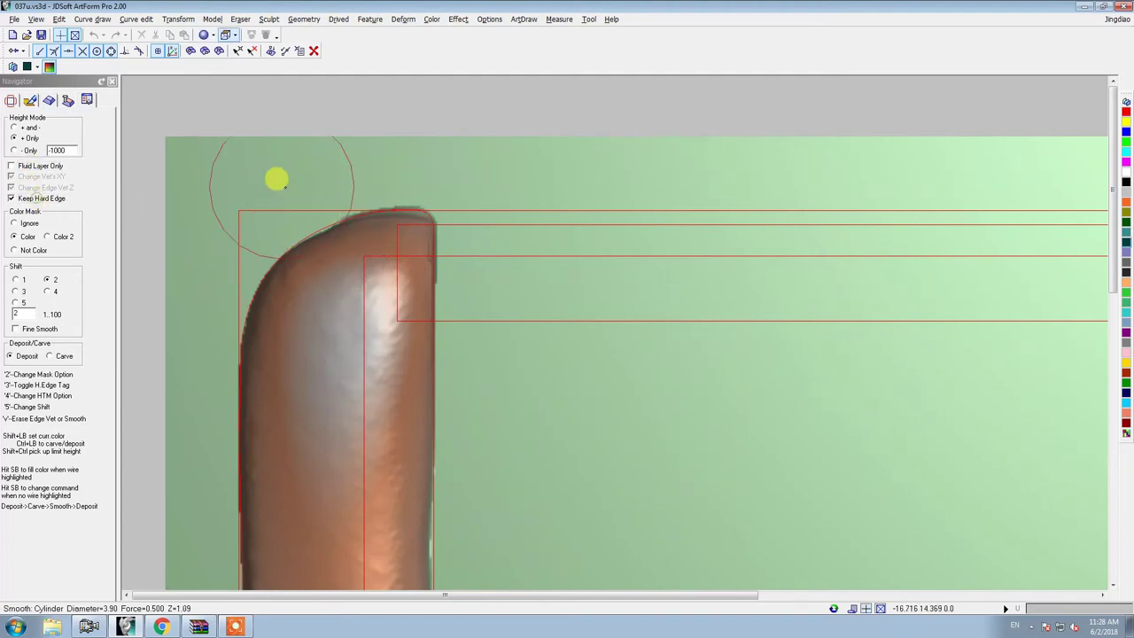
scroll(415, 233, "down", 2)
middle_click_drag(405, 488, 466, 325)
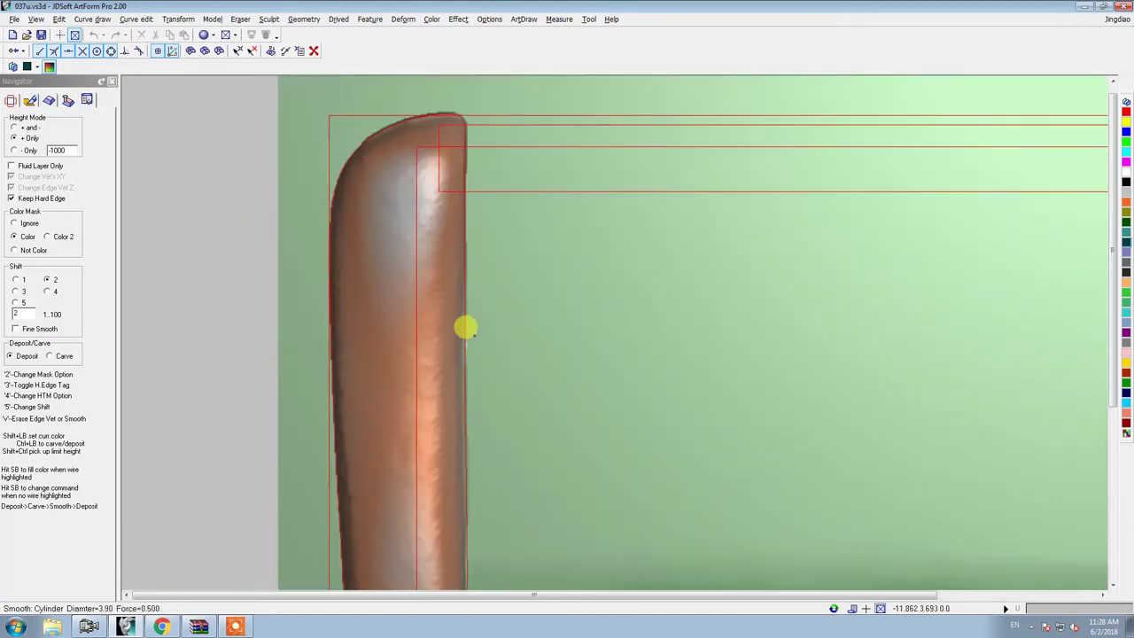
scroll(466, 177, "down", 3)
scroll(464, 429, "up", 3)
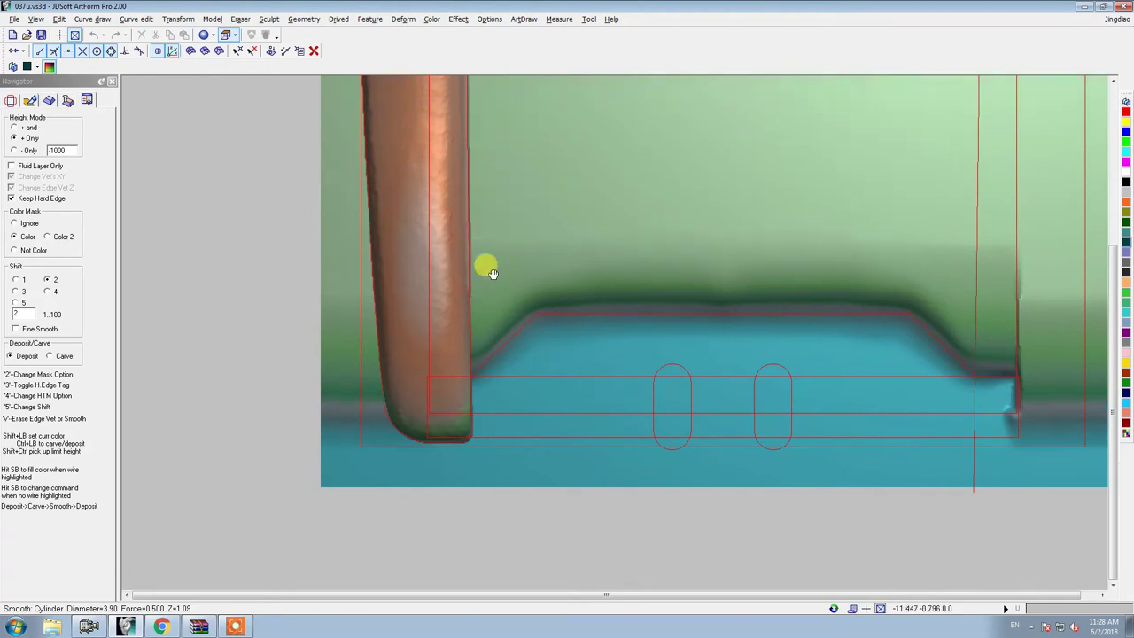
Step: Smooth the left bar's rounded top with an enlarged Smooth brush
middle_click_drag(479, 213, 473, 469)
middle_click_drag(436, 247, 447, 246)
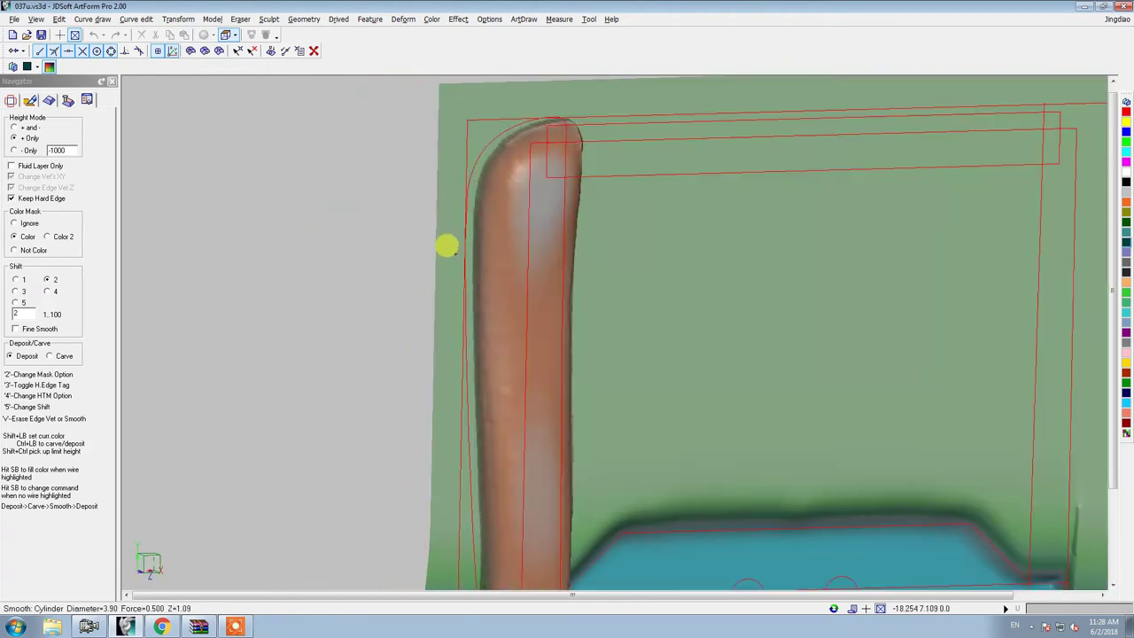
mouse_move(459, 393)
middle_mouse_down()
mouse_move(435, 230)
mouse_move(484, 431)
mouse_move(500, 410)
middle_mouse_up()
middle_click_drag(552, 451, 506, 531)
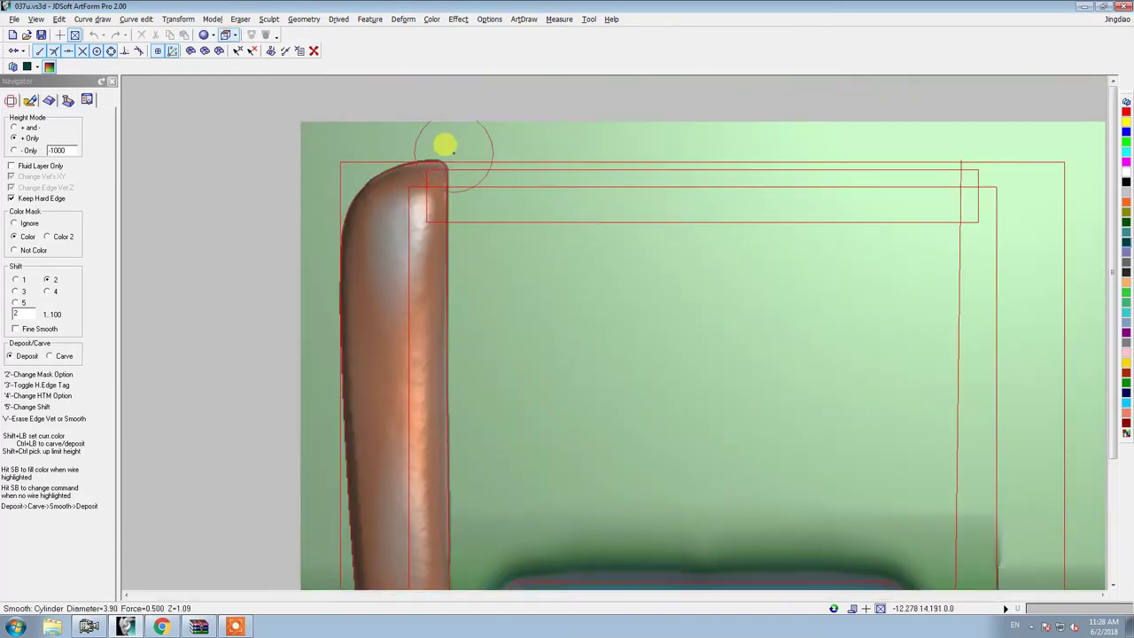
scroll(390, 142, "up", 1)
scroll(390, 142, "up", 1)
scroll(391, 256, "up", 1)
left_click_drag(391, 246, 387, 99)
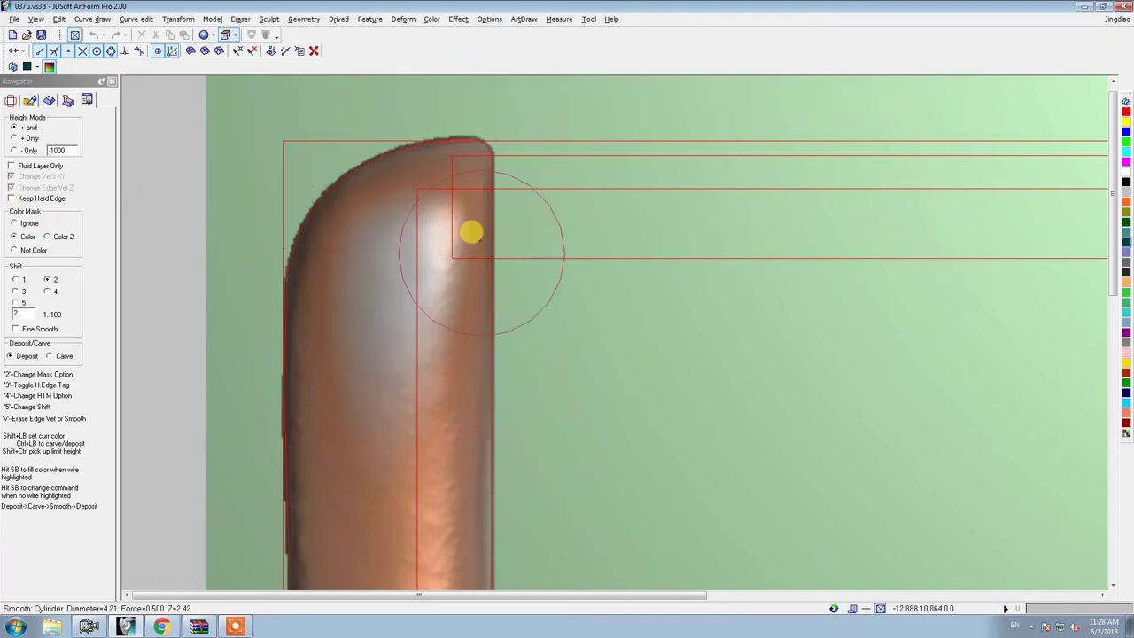
scroll(466, 257, "down", 2)
scroll(453, 248, "down", 2)
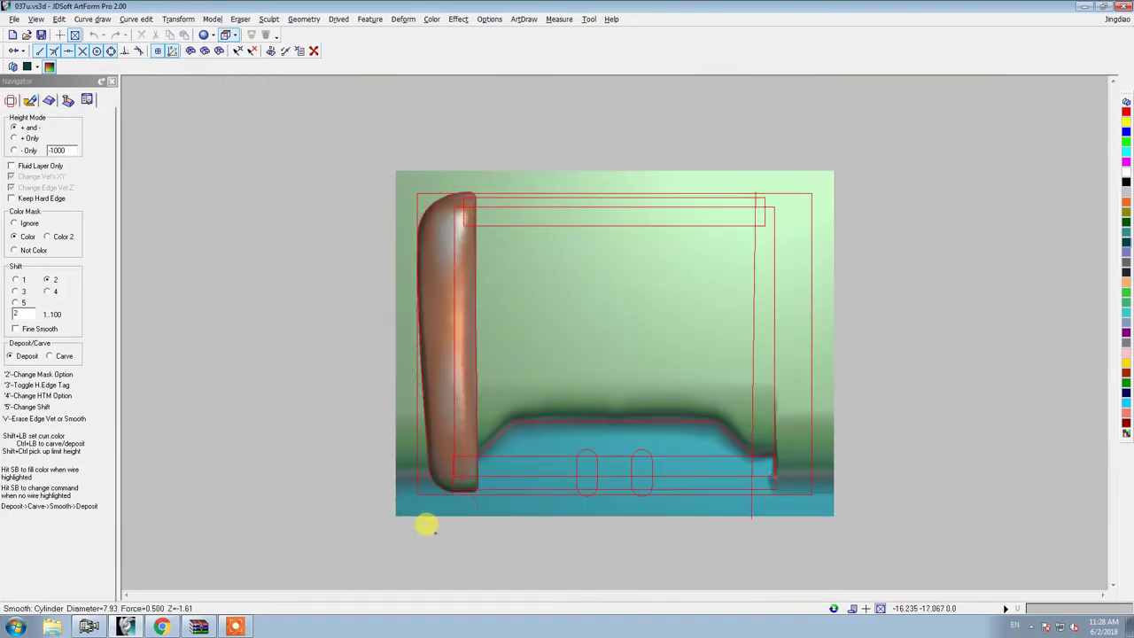
Step: Zoom onto the bar's rounded top and set the smoothing shift to 1
scroll(452, 460, "up", 2)
middle_click_drag(449, 90, 443, 519)
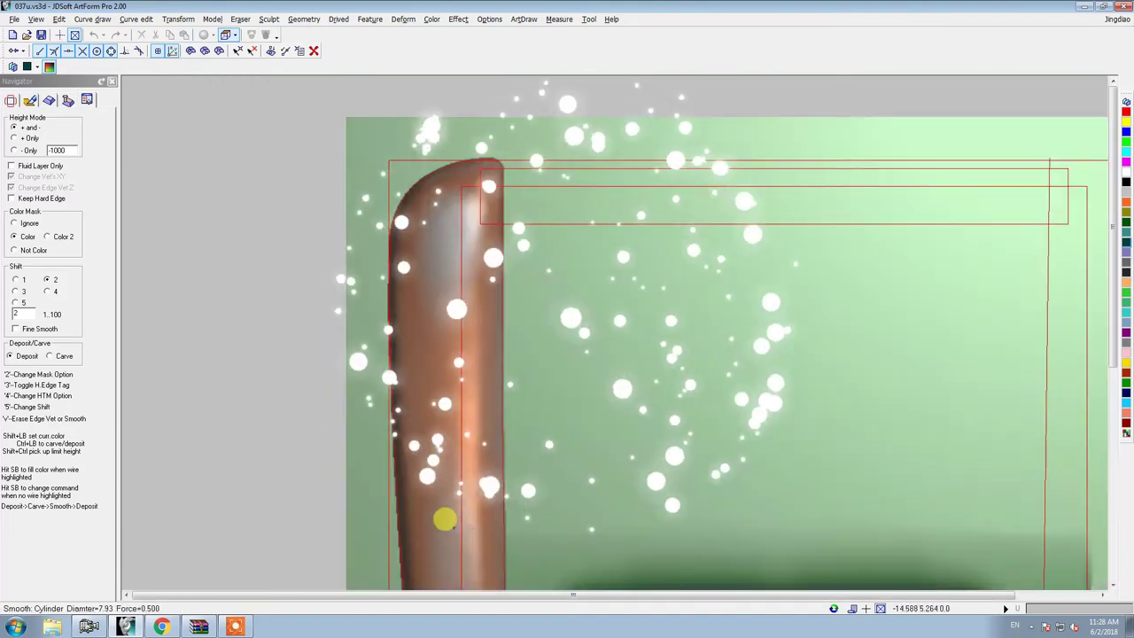
scroll(448, 388, "up", 2)
scroll(204, 357, "up", 1)
left_click(25, 280)
scroll(527, 225, "down", 1)
scroll(522, 223, "down", 1)
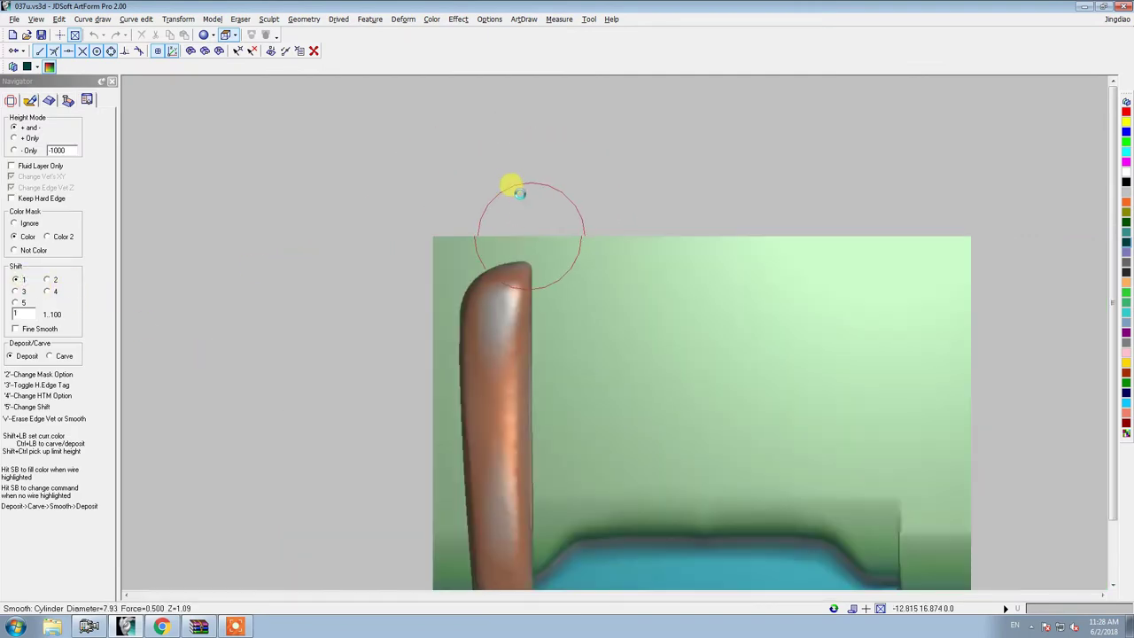
scroll(508, 224, "down", 2)
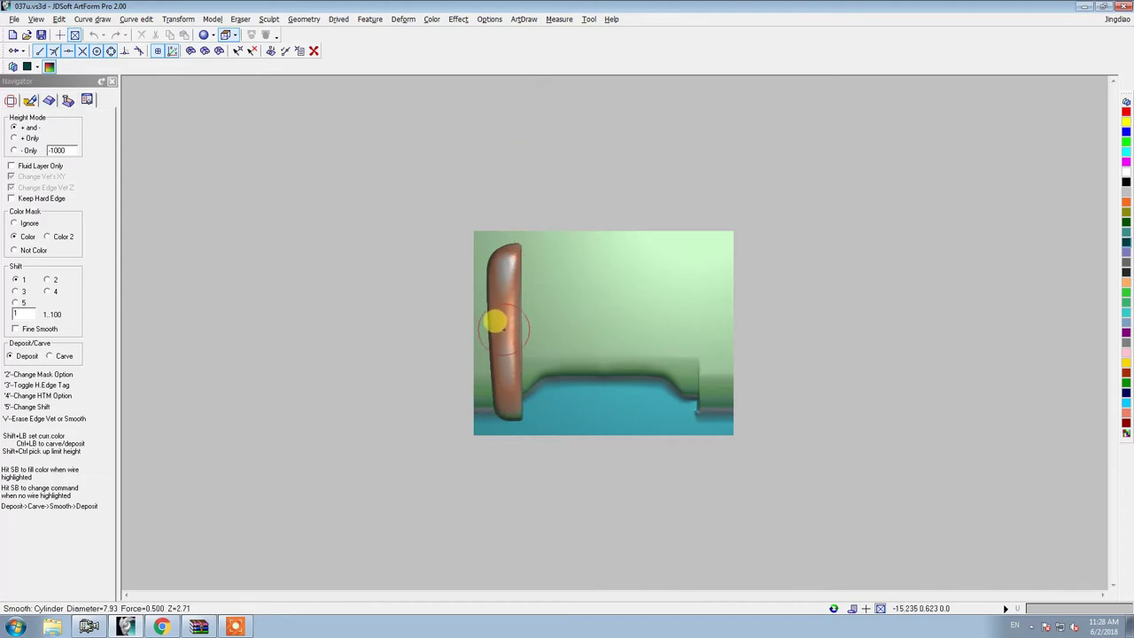
Step: Change the smoothing shift to 2 and brush out the streaks along the copper bar
scroll(529, 157, "up", 1)
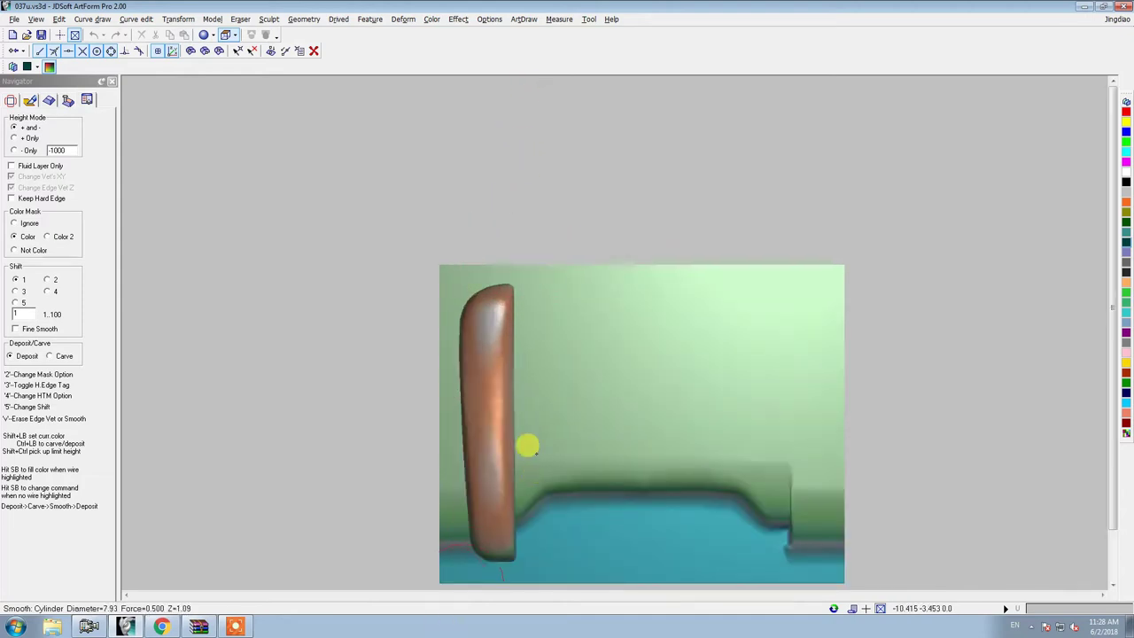
scroll(528, 434, "up", 2)
scroll(435, 399, "up", 1)
left_click(46, 281)
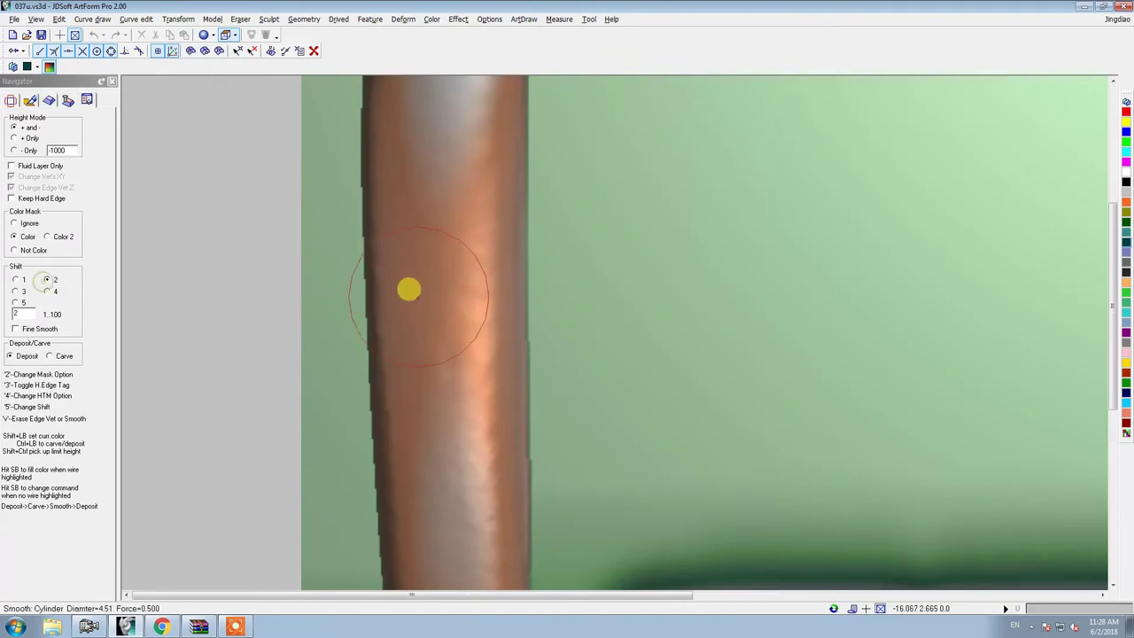
scroll(406, 289, "up", 1)
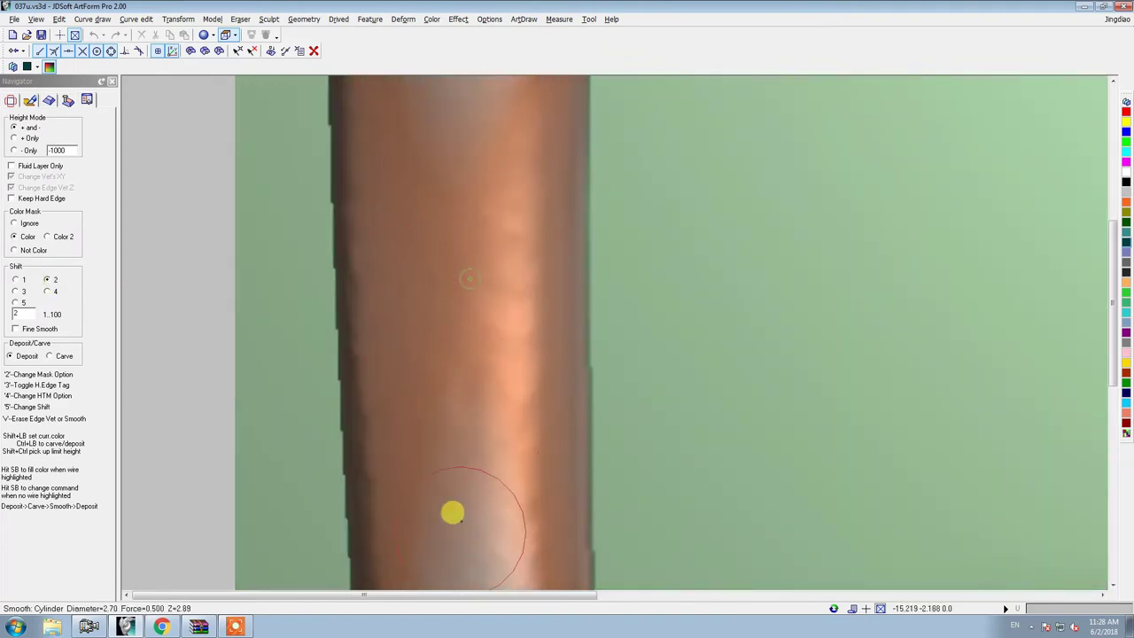
scroll(507, 231, "down", 1)
scroll(523, 230, "down", 1)
mouse_move(541, 285)
left_mouse_down()
mouse_move(516, 397)
mouse_move(526, 187)
mouse_move(502, 375)
mouse_move(511, 340)
left_mouse_up()
scroll(510, 340, "down", 3)
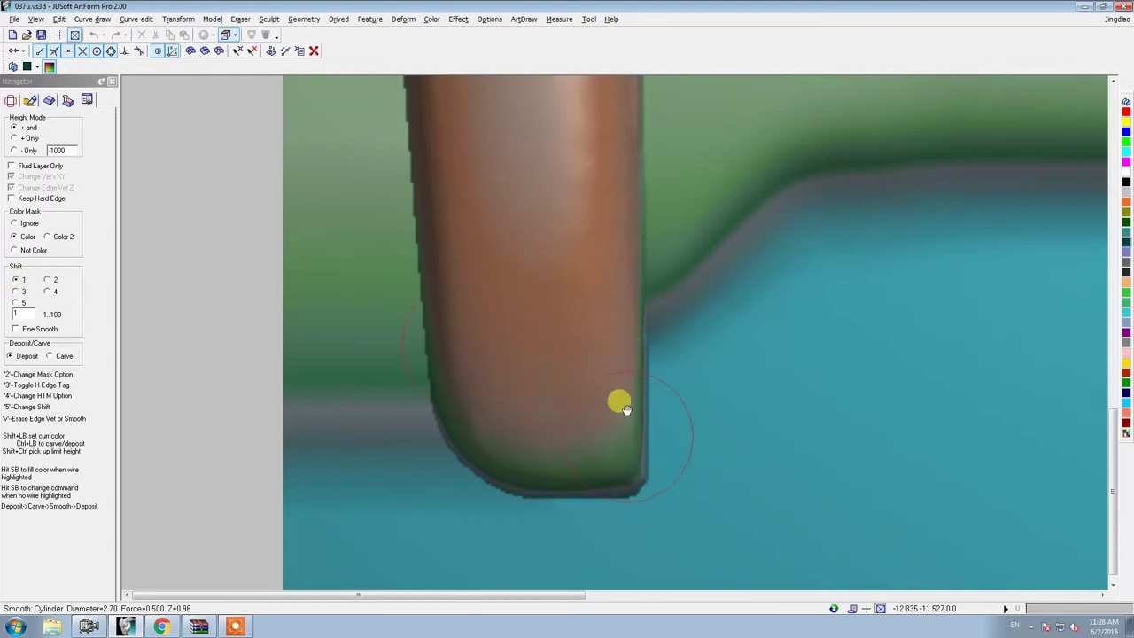
Step: Zoom in and out along the left side bar to check its remaining unevenness
scroll(543, 469, "up", 2)
scroll(532, 449, "up", 2)
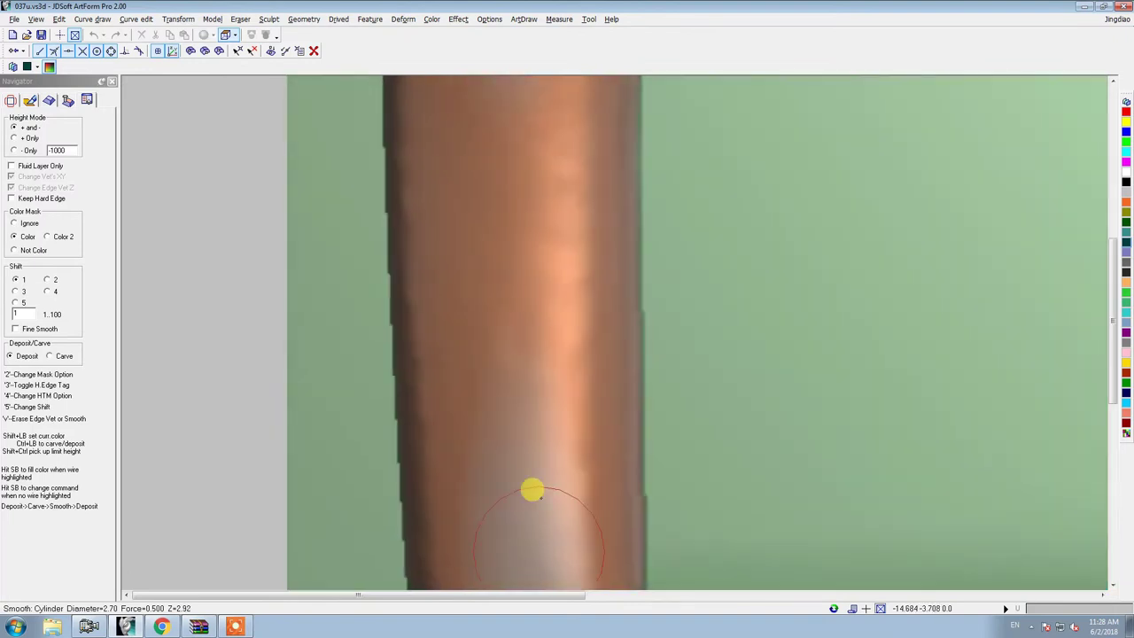
scroll(540, 432, "up", 2)
scroll(539, 416, "up", 2)
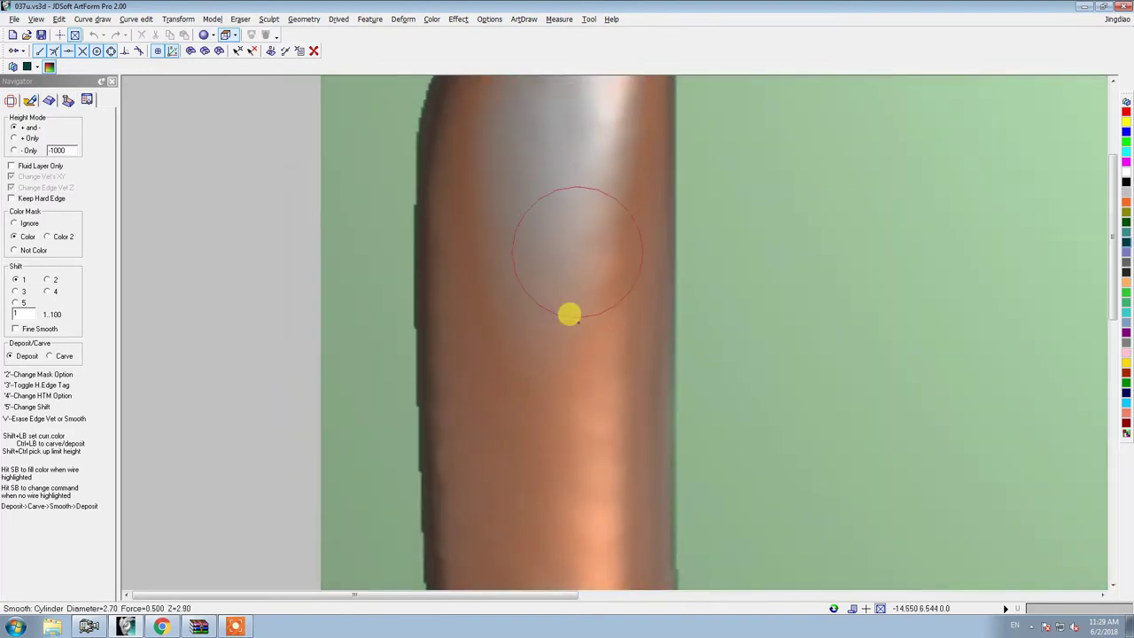
scroll(543, 487, "up", 2)
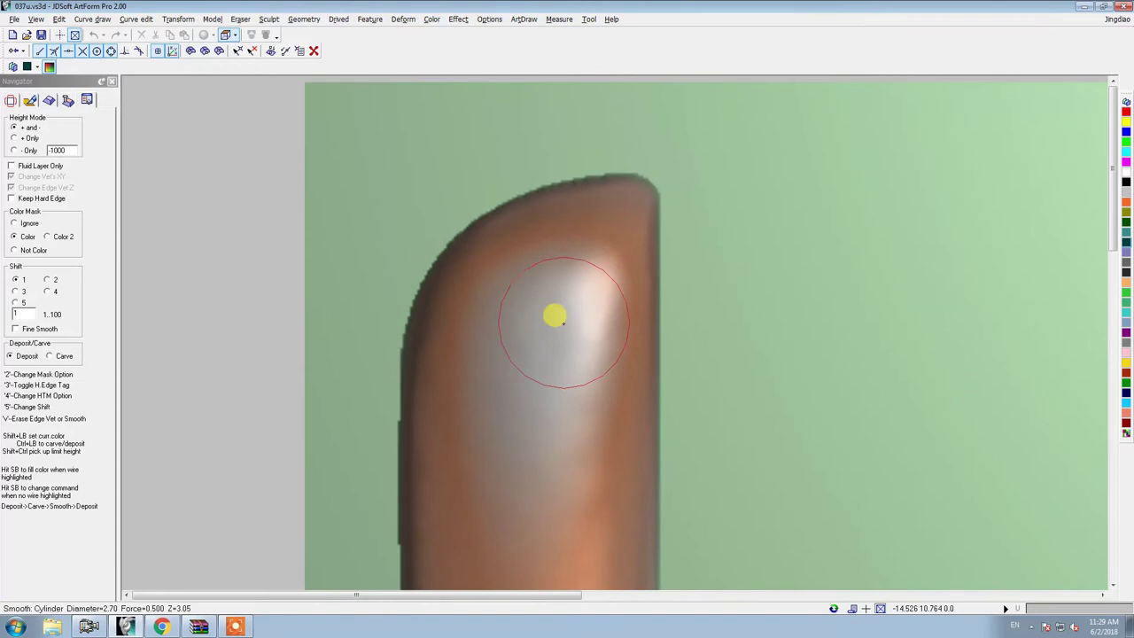
scroll(435, 309, "down", 2)
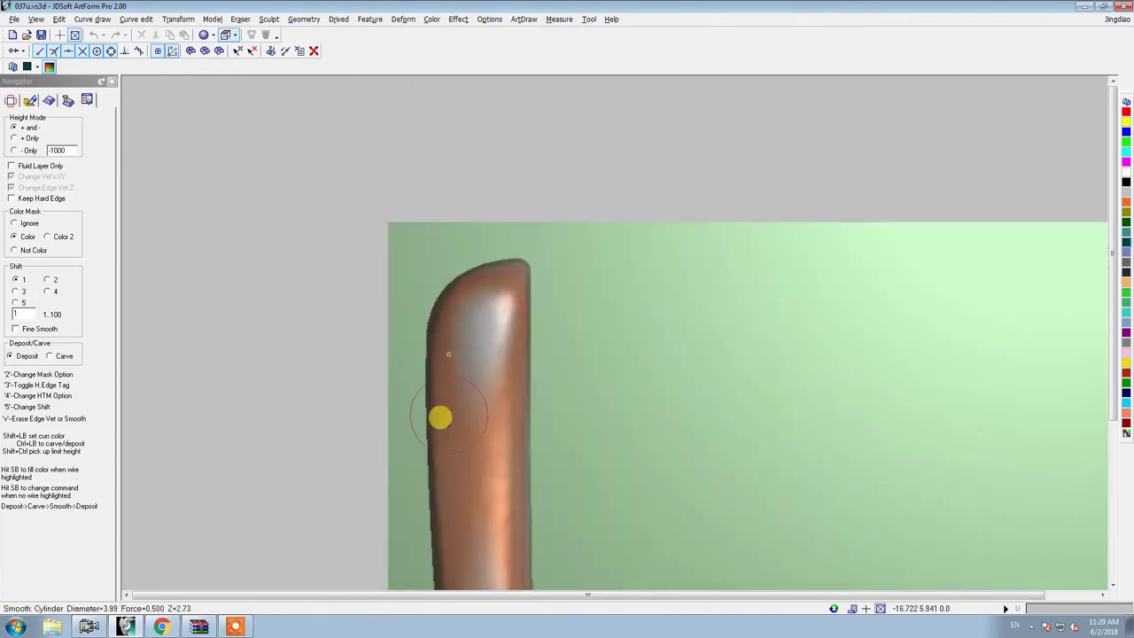
scroll(435, 501, "down", 3)
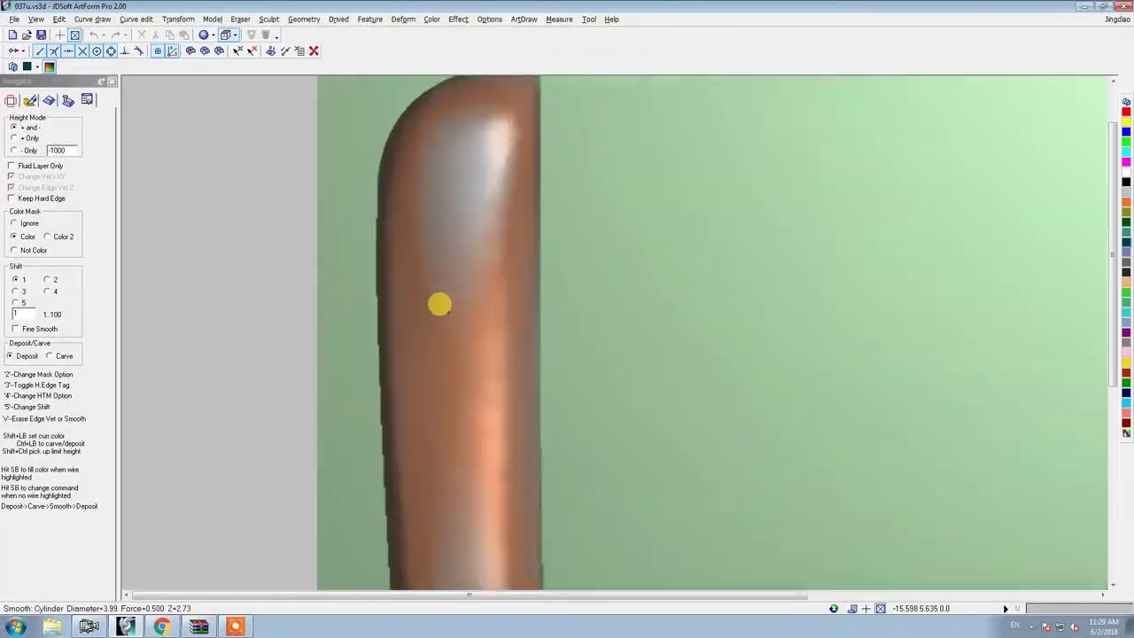
scroll(441, 309, "up", 2)
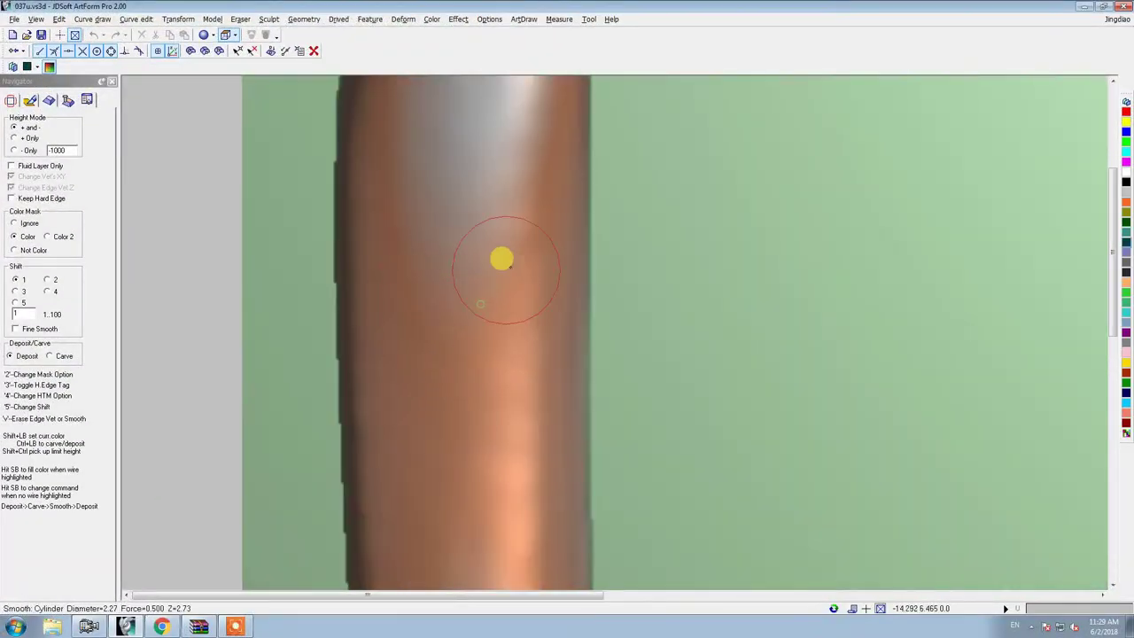
scroll(477, 426, "down", 2)
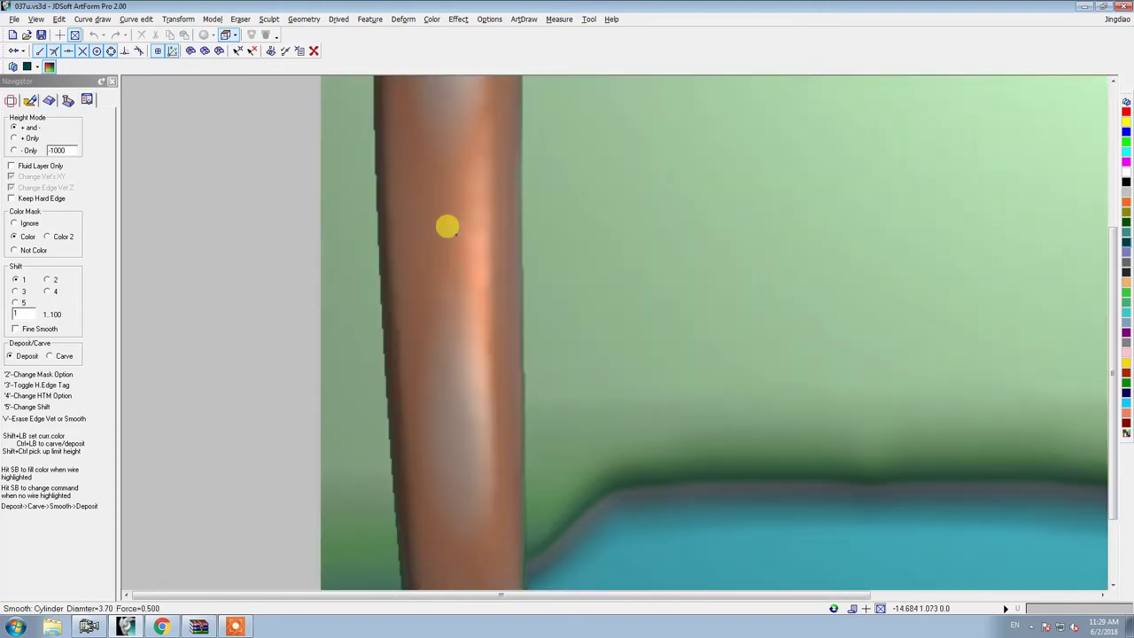
Step: Finish smoothing down the left bar's length and leave the Smooth brush
middle_click_drag(461, 494, 448, 225)
middle_click_drag(459, 514, 452, 349)
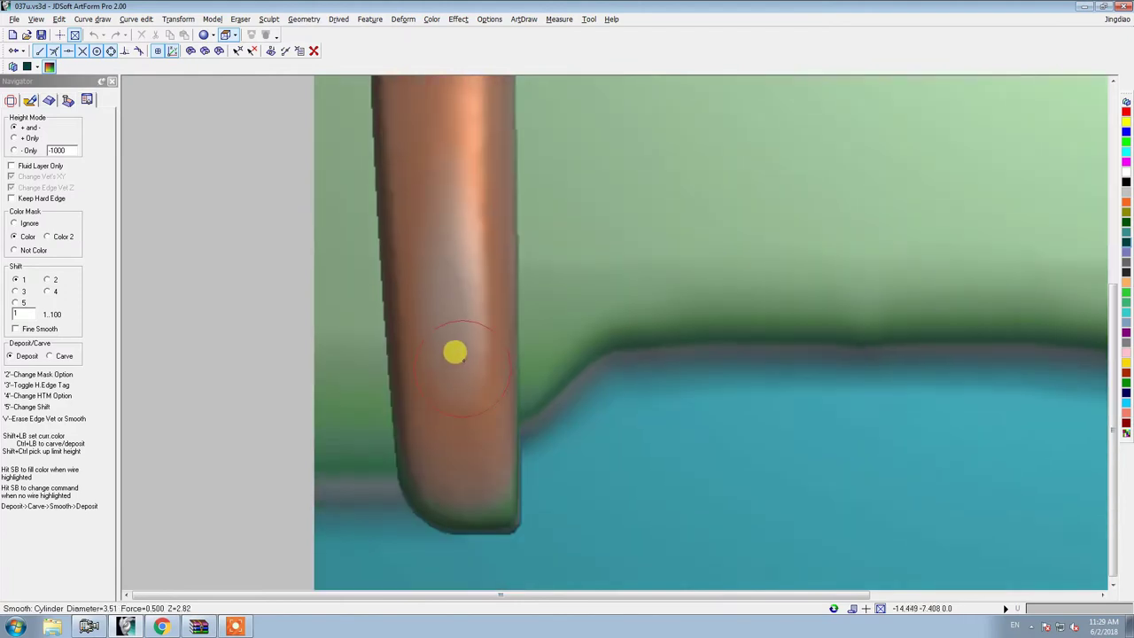
scroll(461, 257, "up", 2)
scroll(463, 399, "down", 1)
scroll(493, 354, "up", 2)
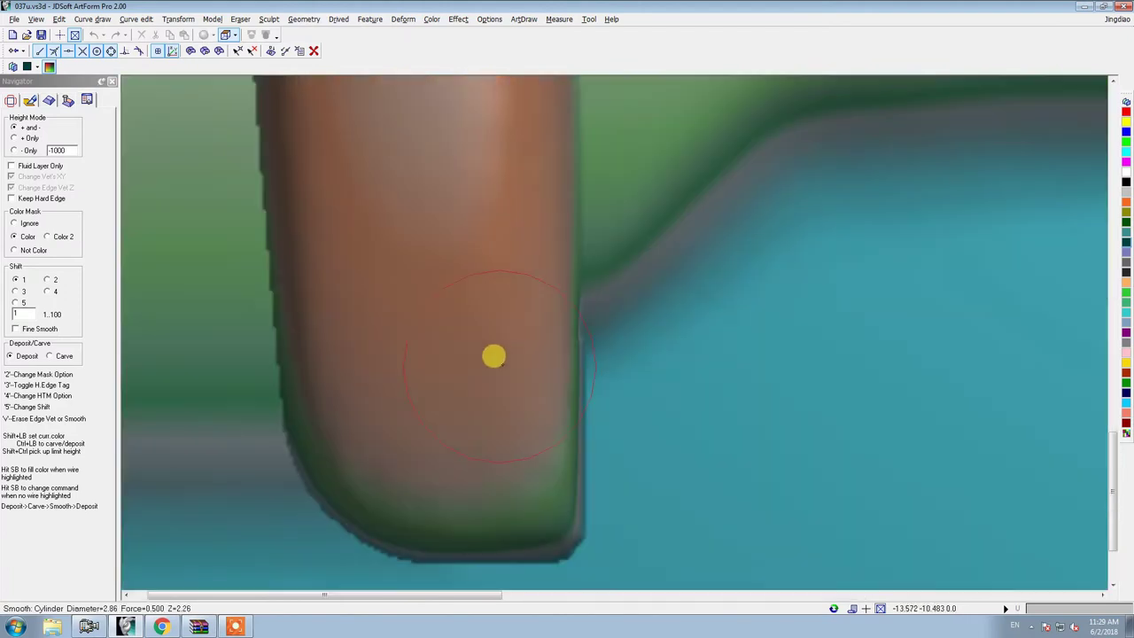
scroll(445, 412, "down", 3)
scroll(445, 412, "down", 3)
key("Escape")
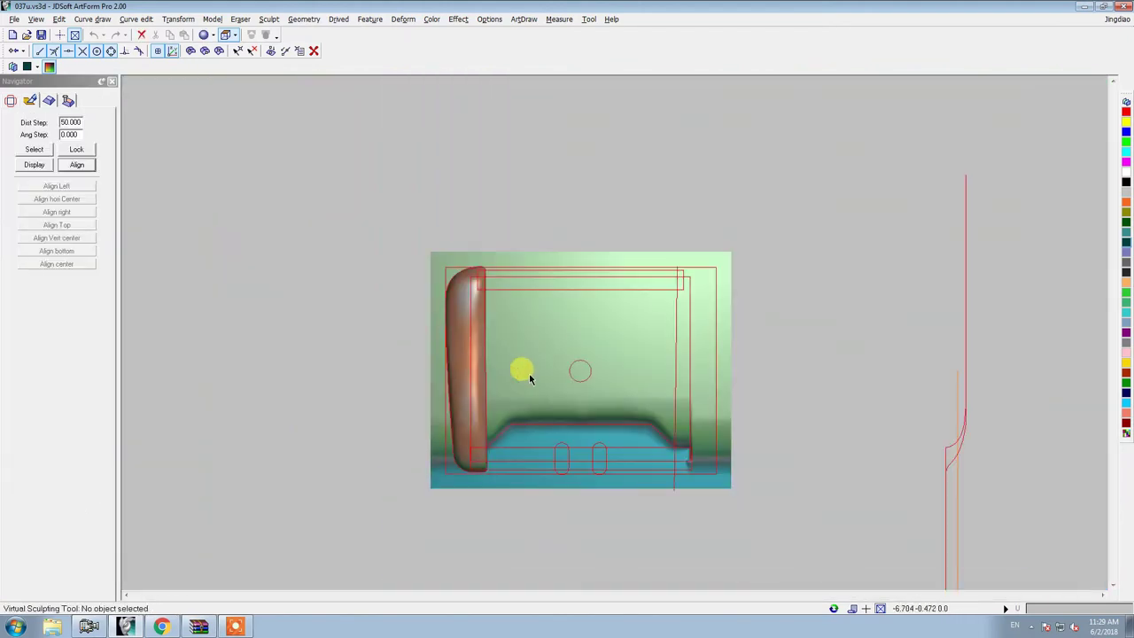
left_click(400, 20)
Step: Mirror the left bar to the right side with LR Full Symm
mouse_move(369, 19)
left_click(372, 78)
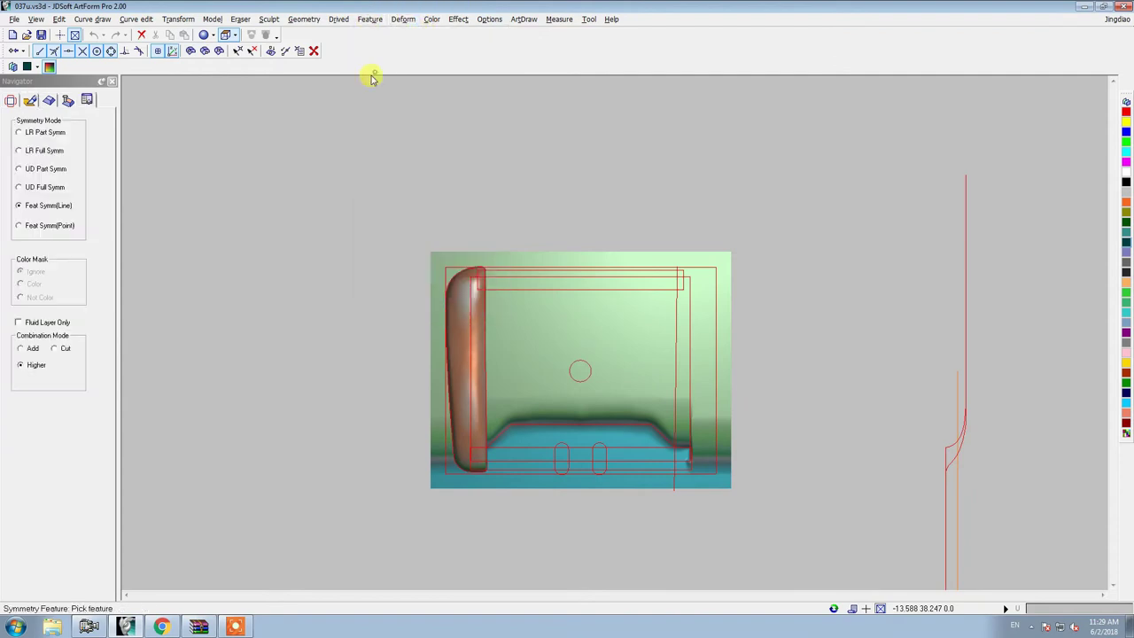
left_click(45, 157)
left_click(486, 306)
scroll(532, 288, "up", 2)
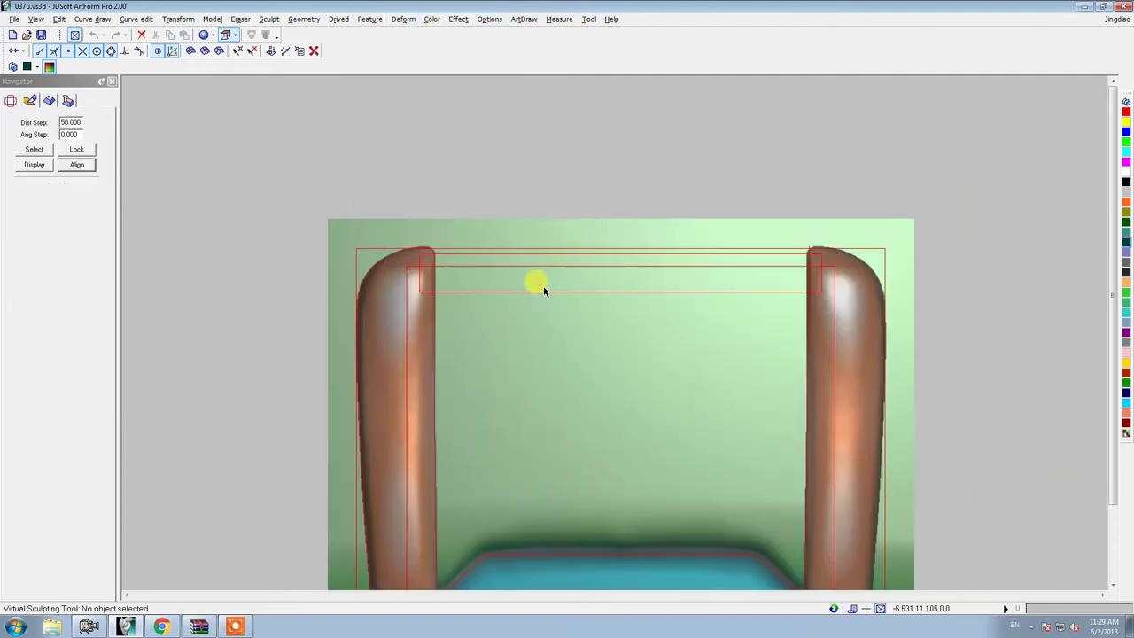
Step: Raise the top rectangle into a crossbar with Region Relief at Same height 1.2
left_click(40, 170)
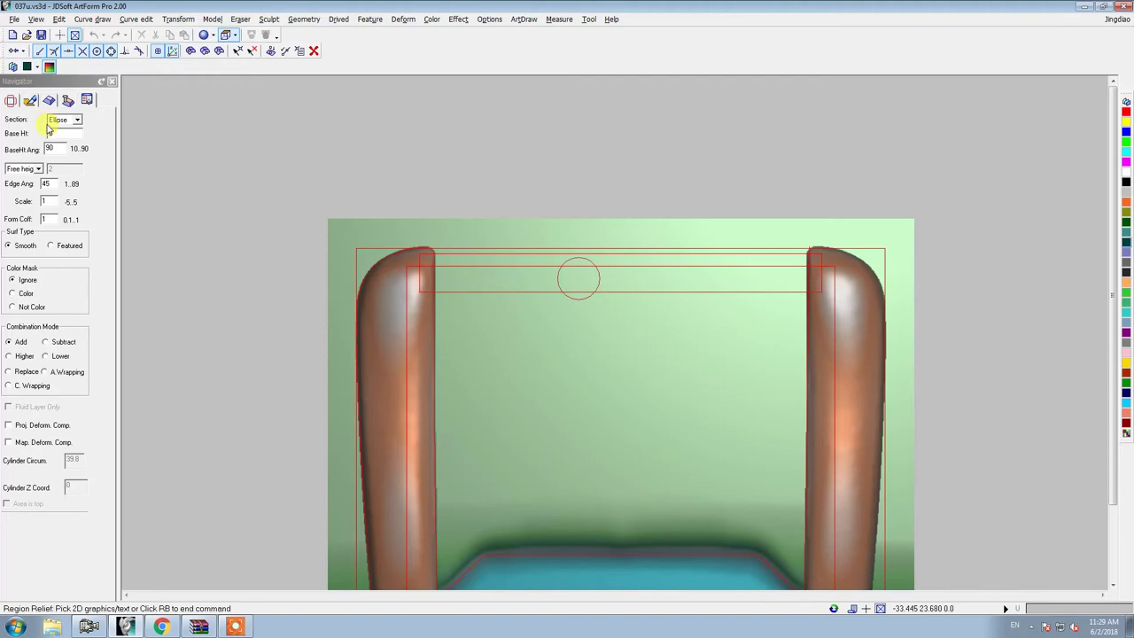
left_click(38, 169)
left_click(19, 202)
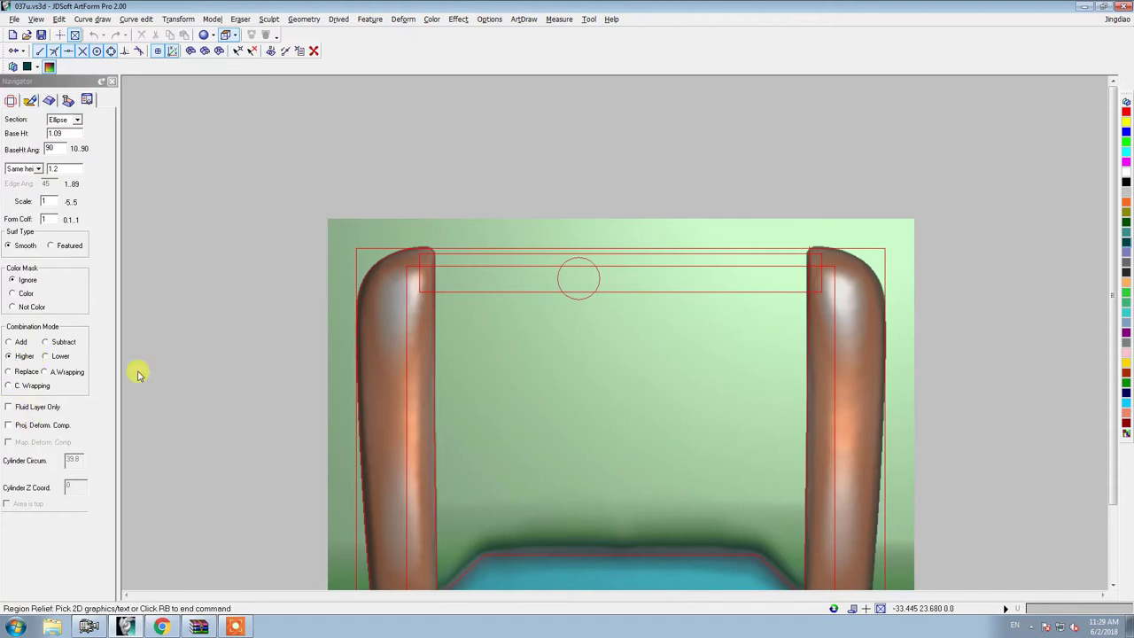
left_click(478, 257)
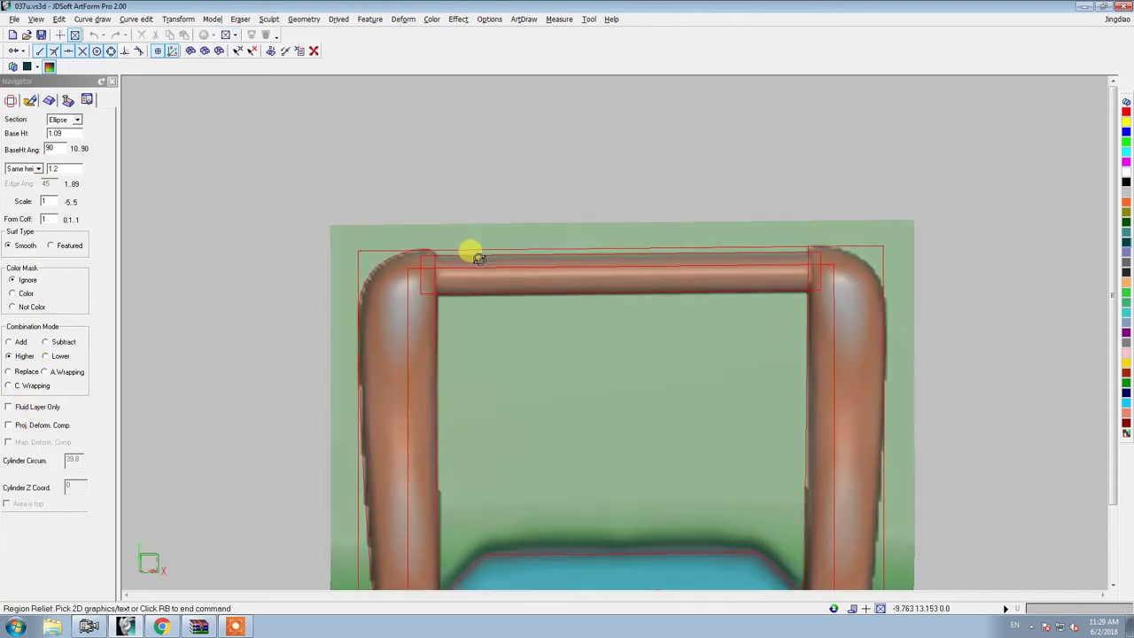
right_click(475, 328)
Step: Widen the top bar's outline curve horizontally and regenerate the crossbar
left_click(470, 310)
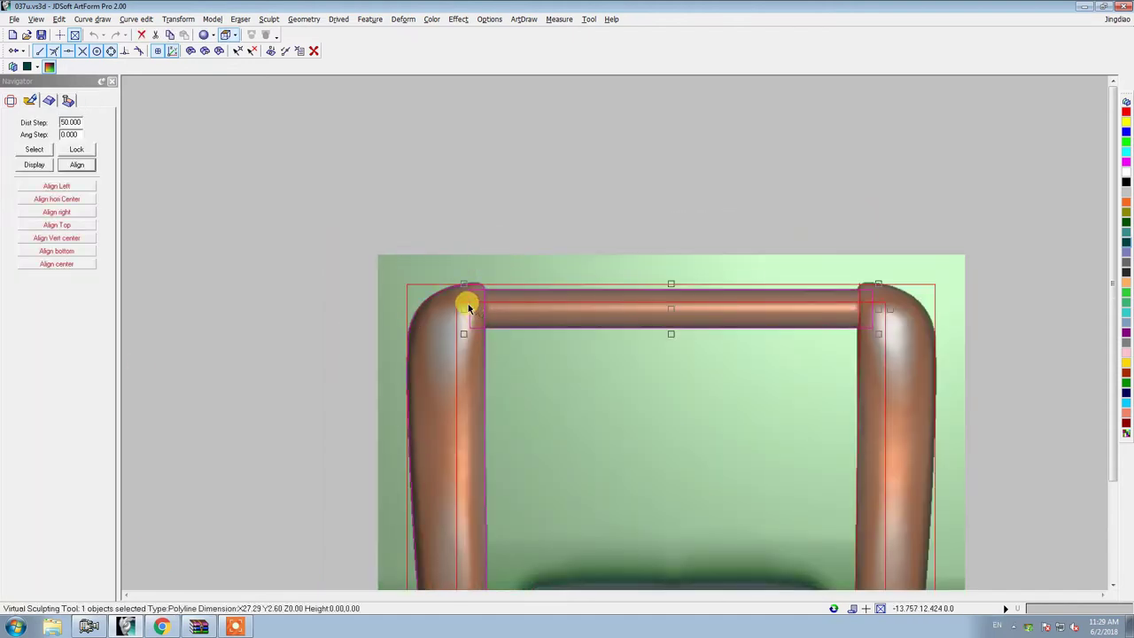
left_click_drag(457, 309, 445, 310)
right_click(530, 331)
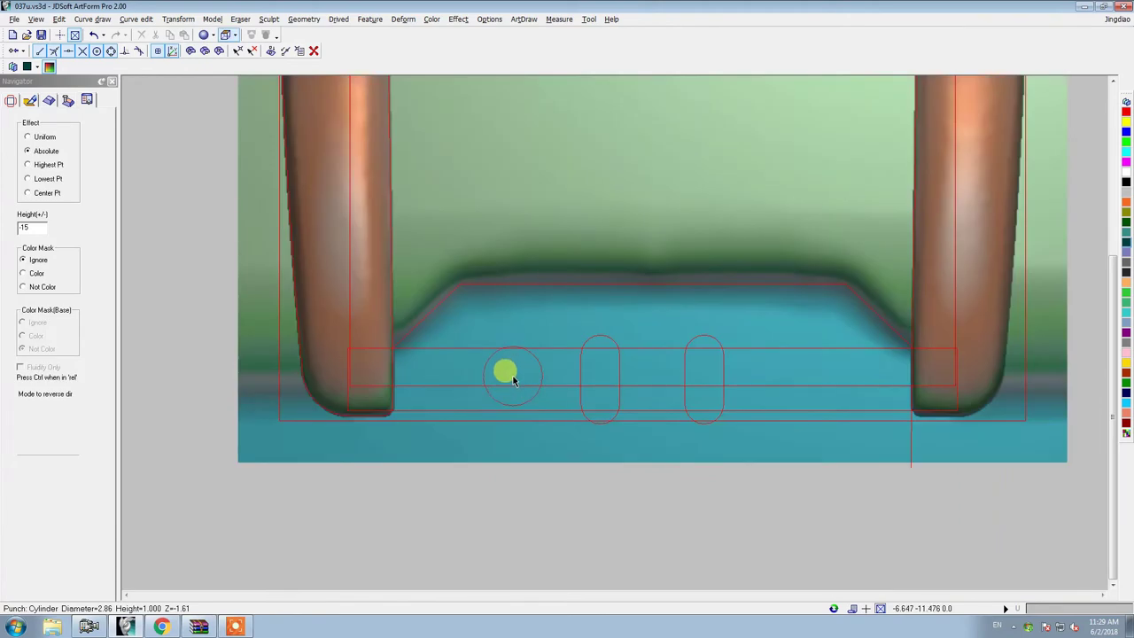
Step: Build a model block around the bottom bar's rectangle outline (Len 29.25, Width 3.00)
left_click(512, 379)
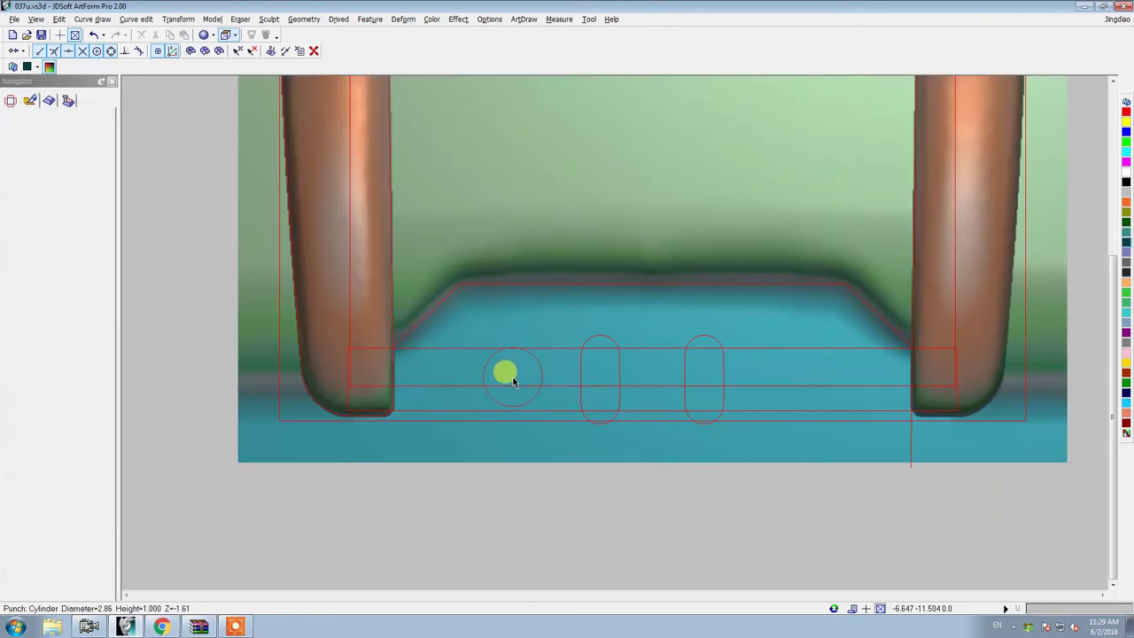
left_click(474, 349)
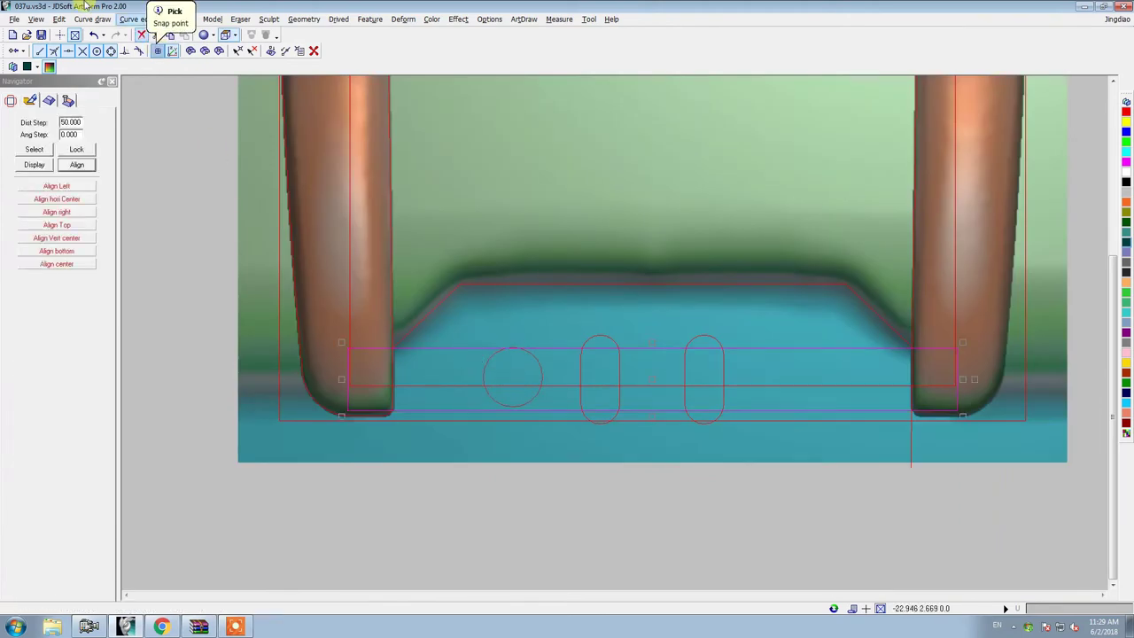
left_click(177, 18)
left_click(217, 19)
left_click(217, 18)
left_click(221, 32)
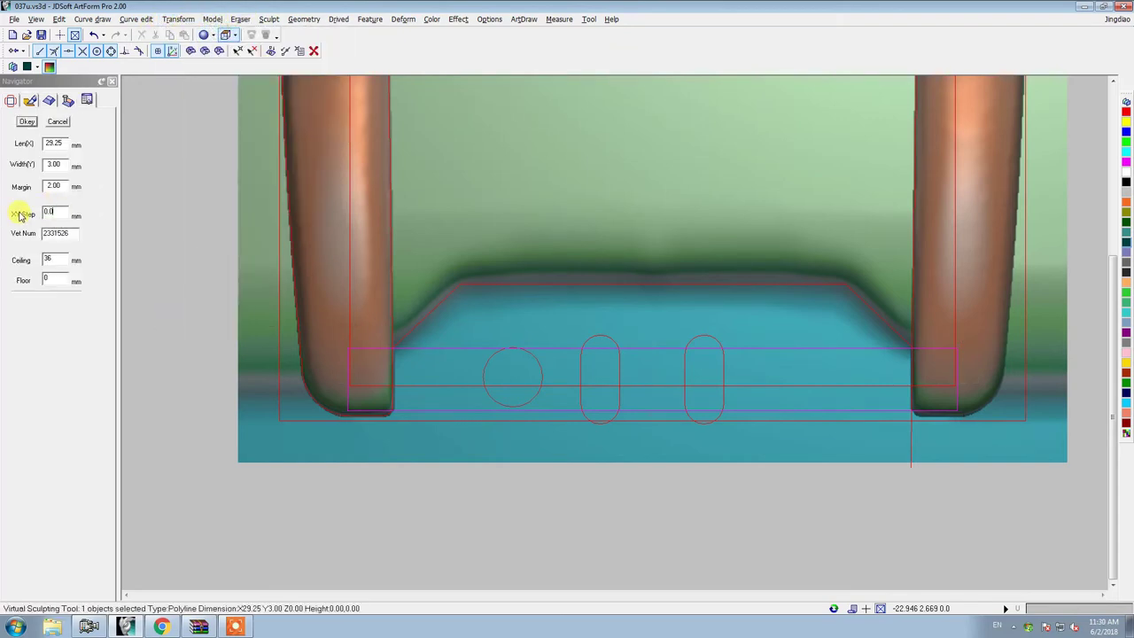
key("Escape")
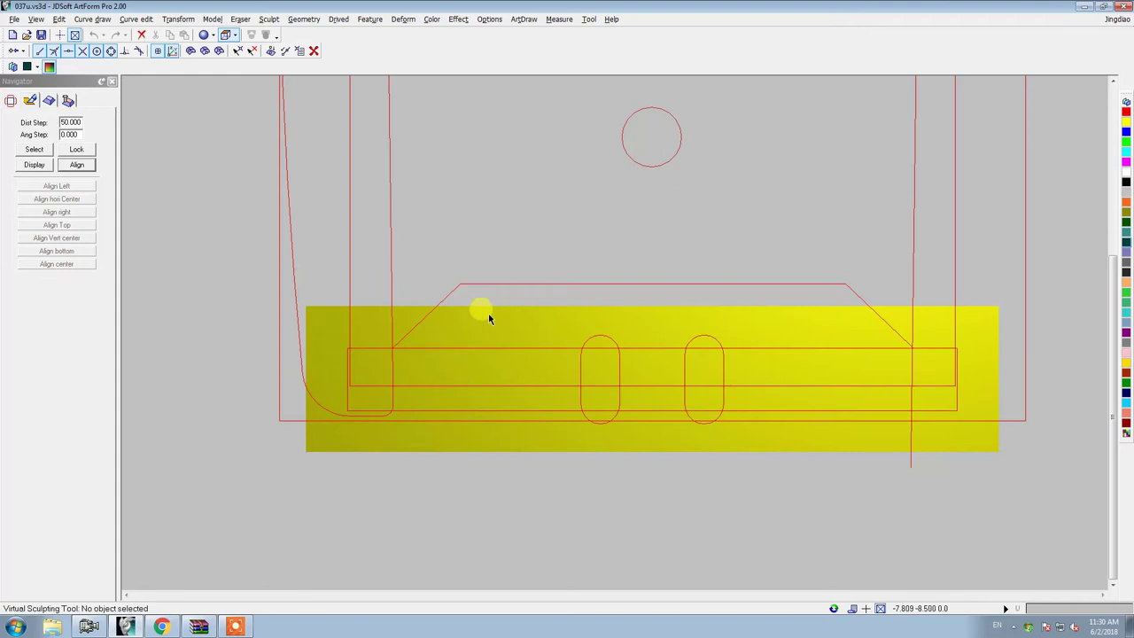
key("space")
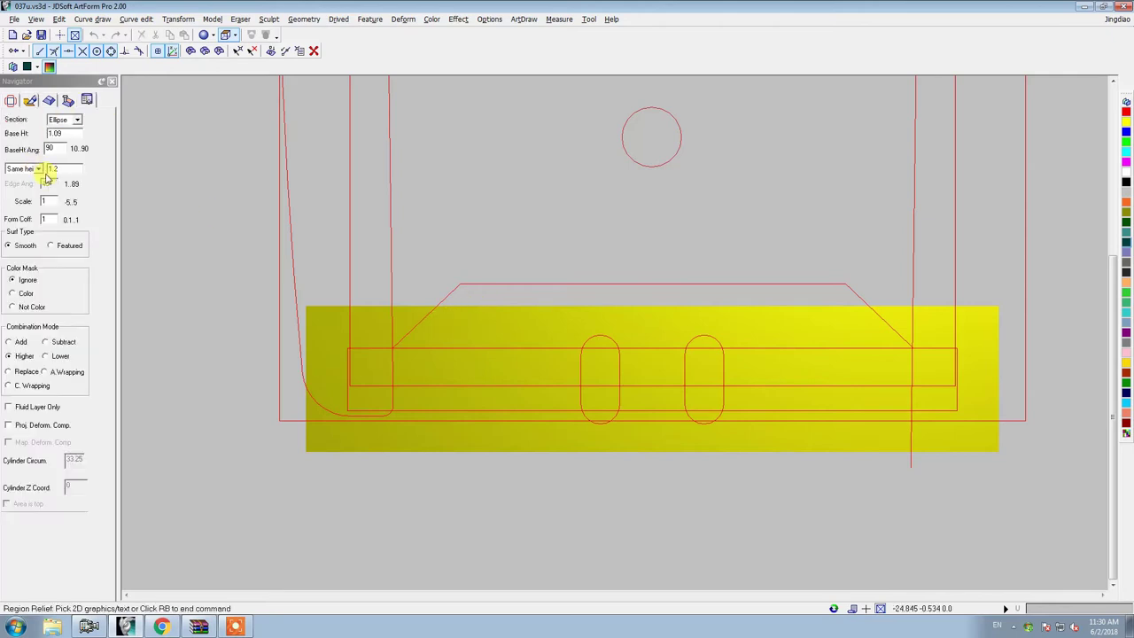
Step: Raise the bottom bar rectangle as an ellipse-section relief, base 0, same height 1.25, Higher mode
left_click(386, 356)
mouse_move(455, 336)
middle_mouse_down()
mouse_move(441, 334)
mouse_move(435, 360)
middle_mouse_up()
left_click(51, 206)
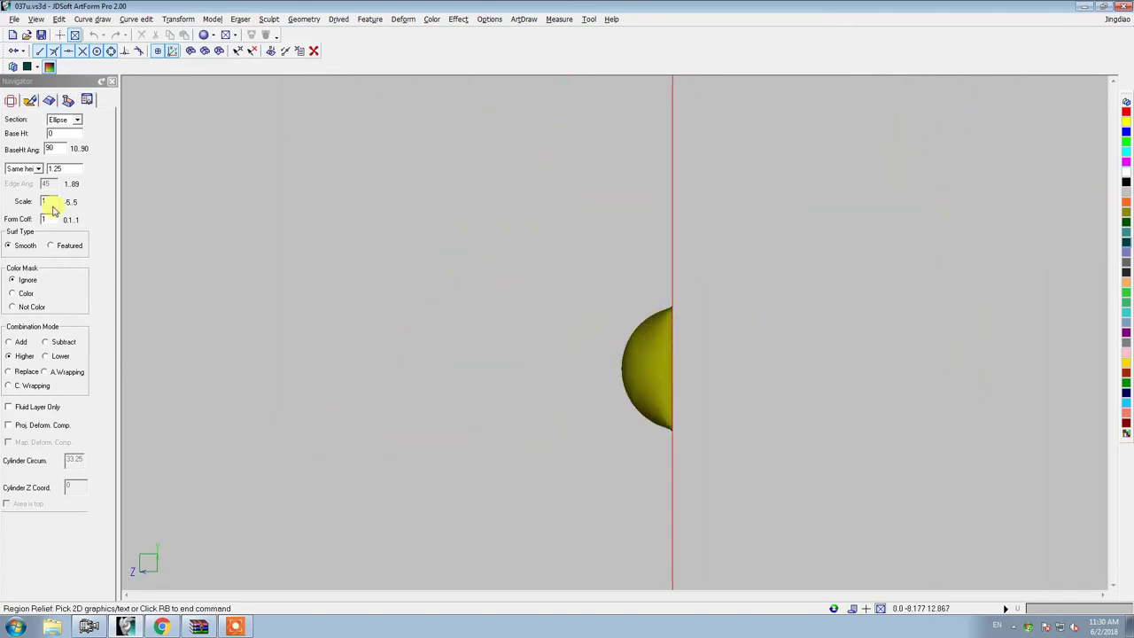
left_click(25, 168)
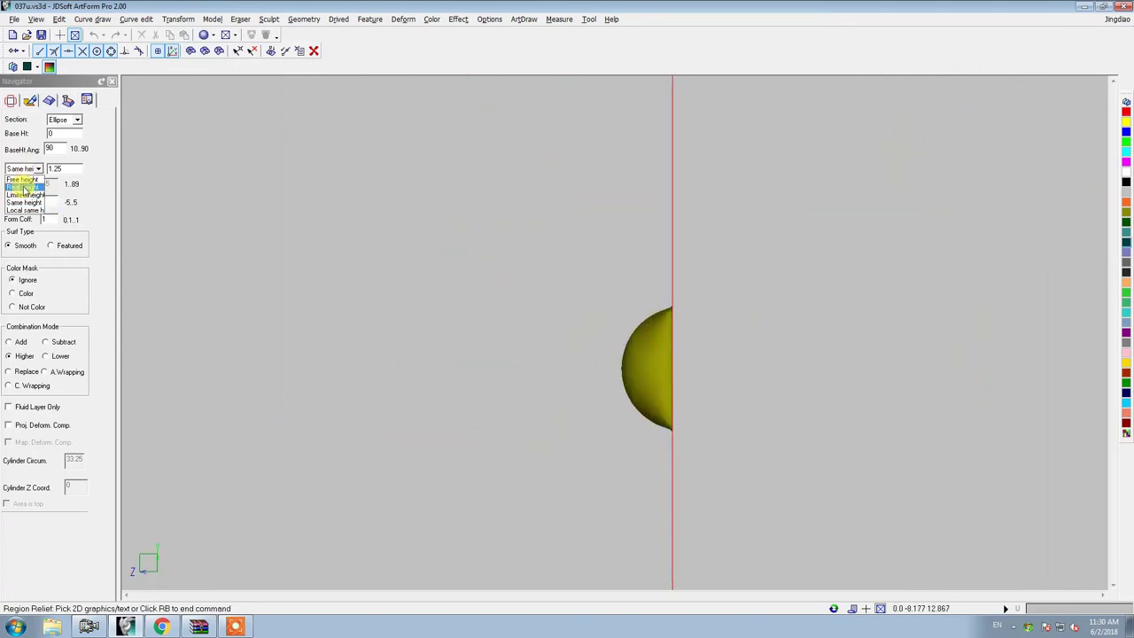
left_click(24, 187)
middle_click_drag(552, 313, 656, 306)
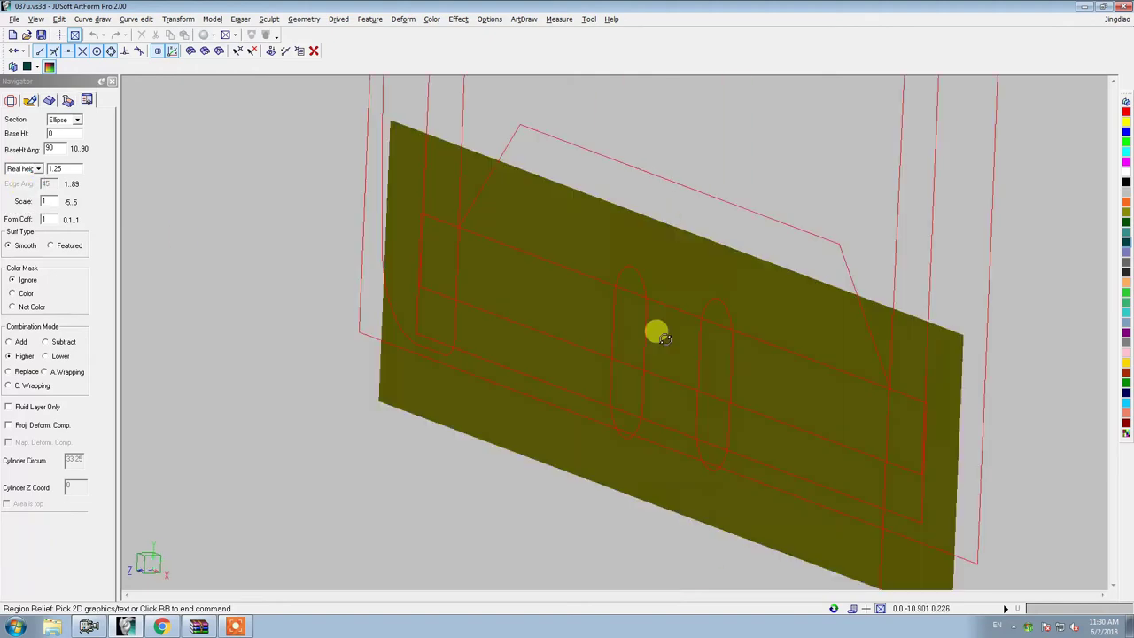
left_click(104, 204)
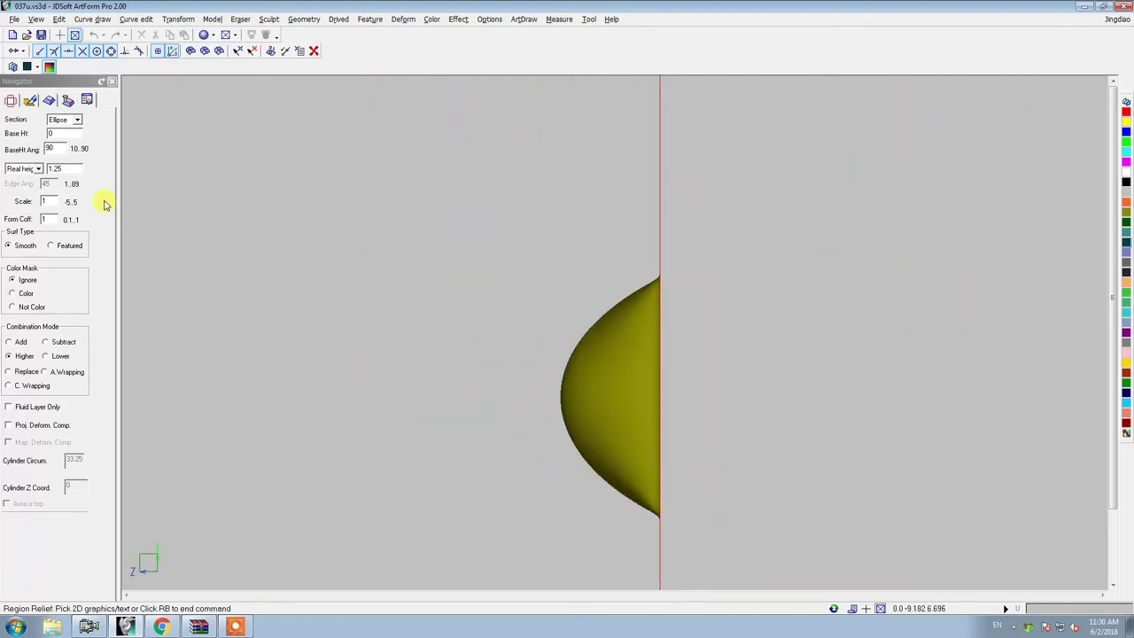
left_click(27, 211)
mouse_move(304, 260)
middle_mouse_down()
mouse_move(691, 314)
mouse_move(726, 280)
middle_mouse_up()
left_click(726, 284)
scroll(718, 306, "down", 2)
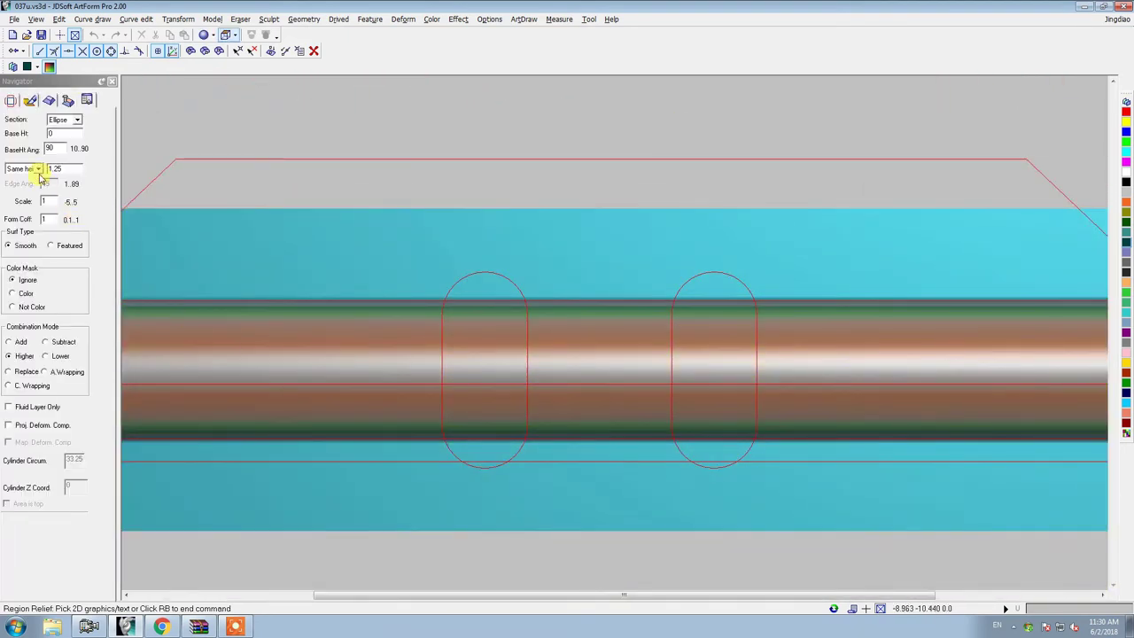
Step: Raise the left ellipse into a rounded ring at same height 0.5 with base height 0.3
type("0.5")
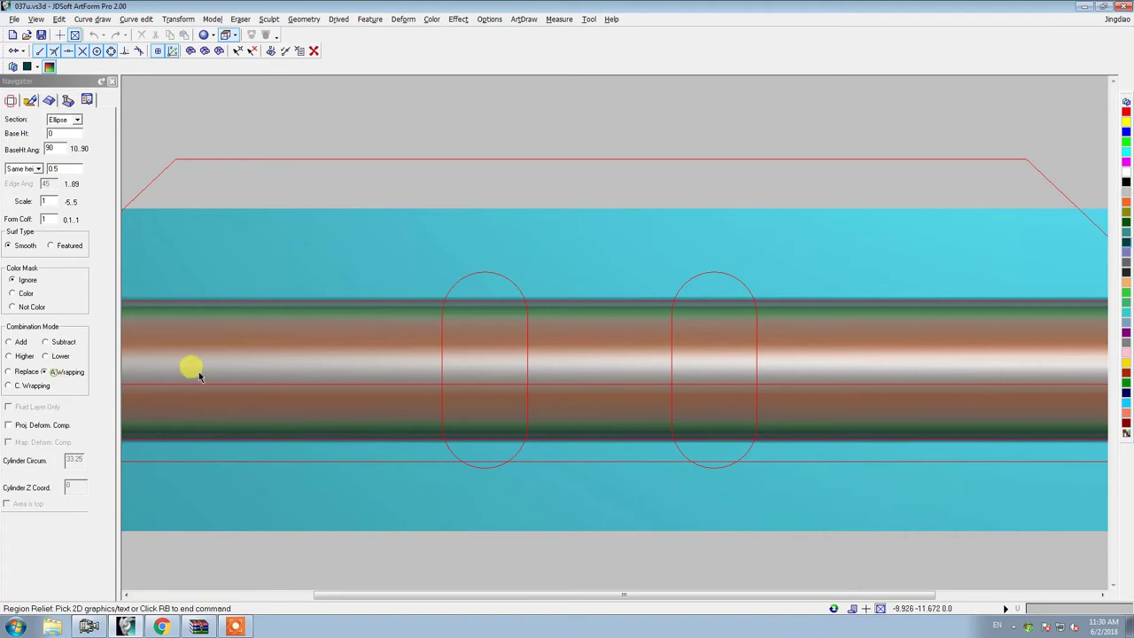
left_click(530, 311)
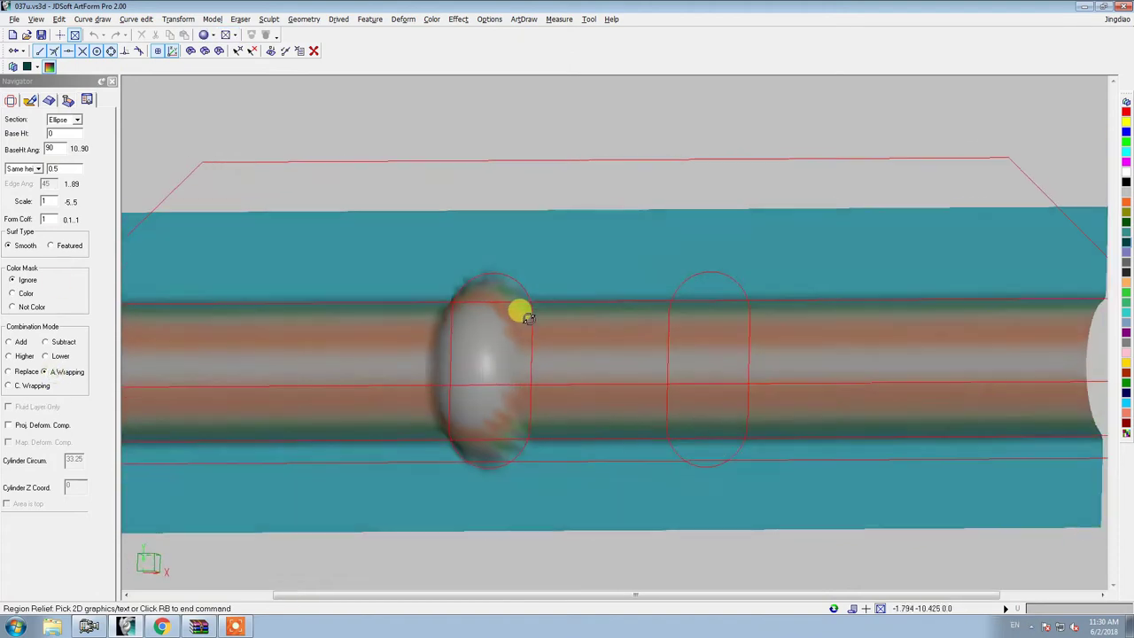
middle_click_drag(534, 329, 481, 329)
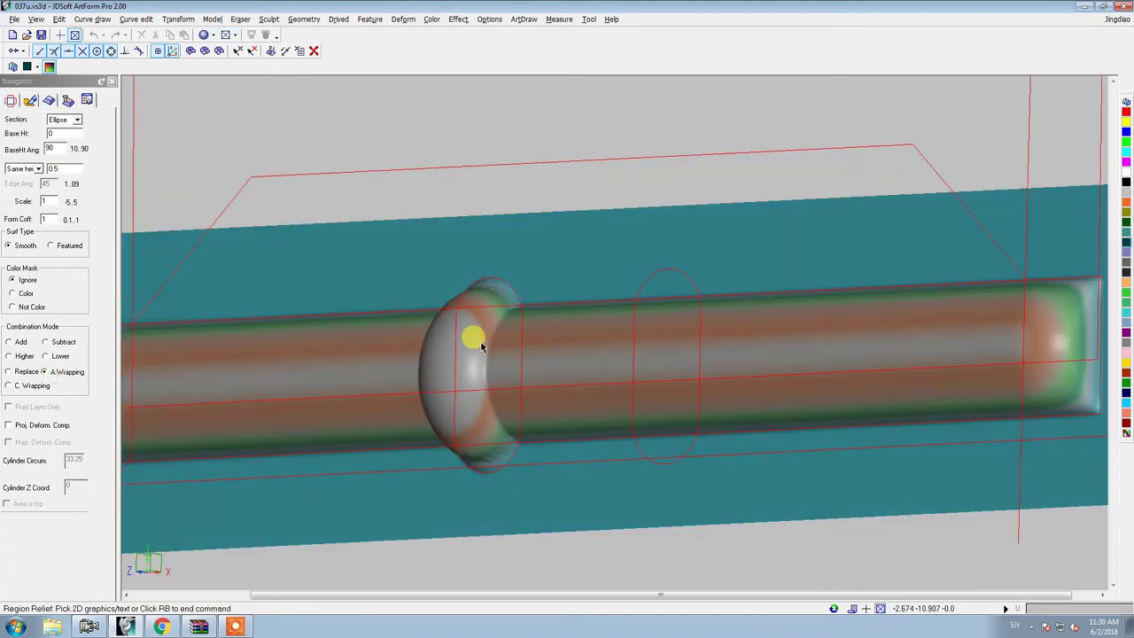
left_click(481, 346)
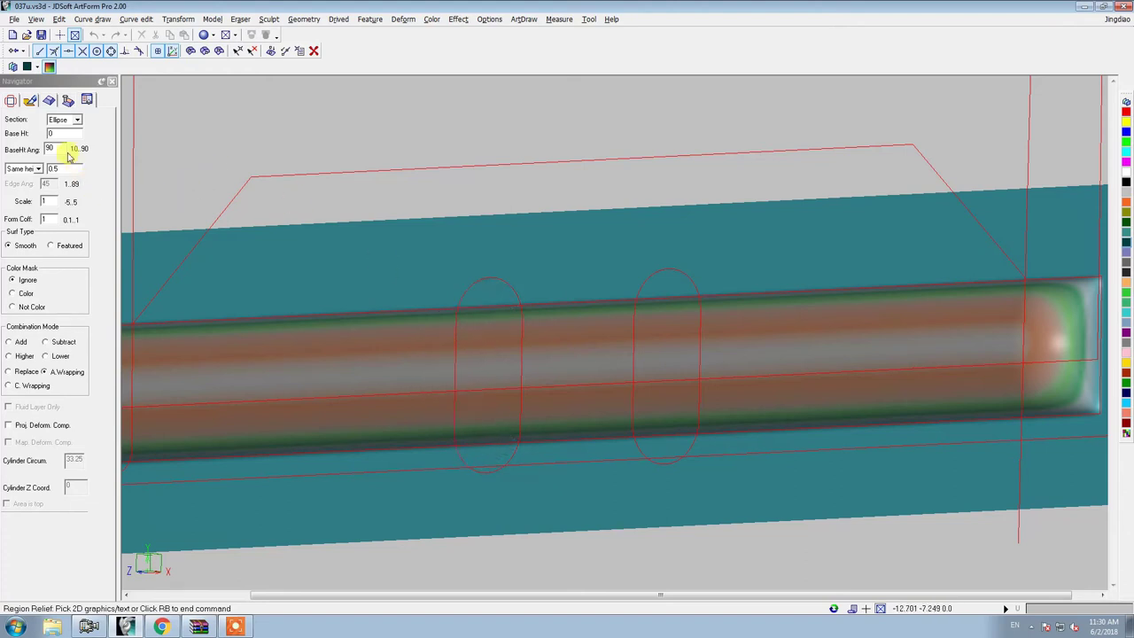
type(".3")
left_click(523, 387)
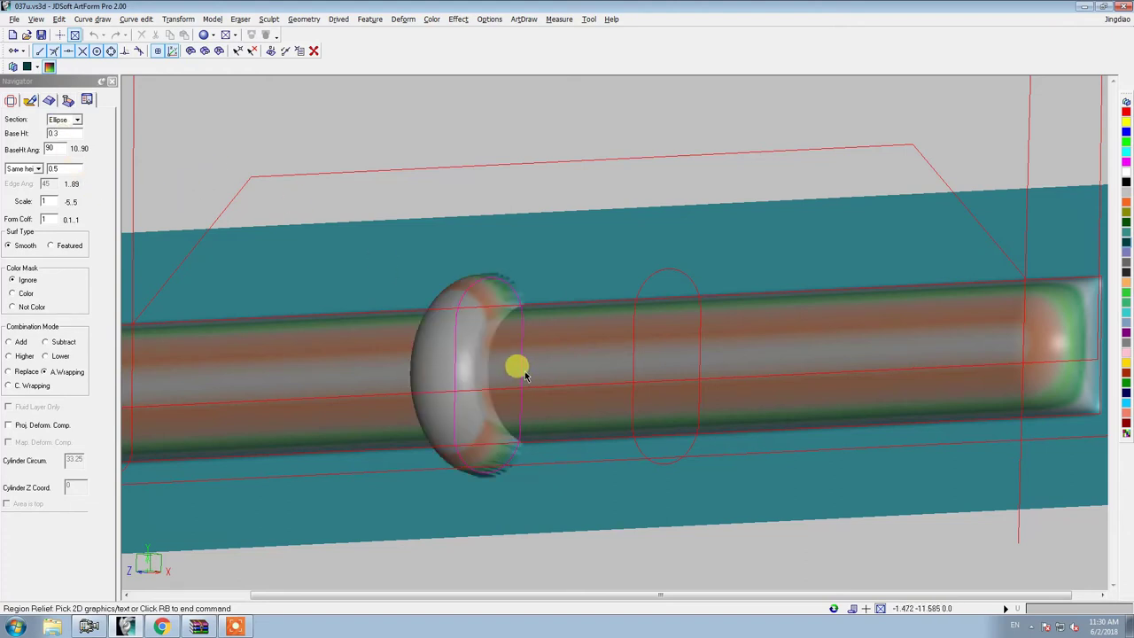
right_click(572, 368)
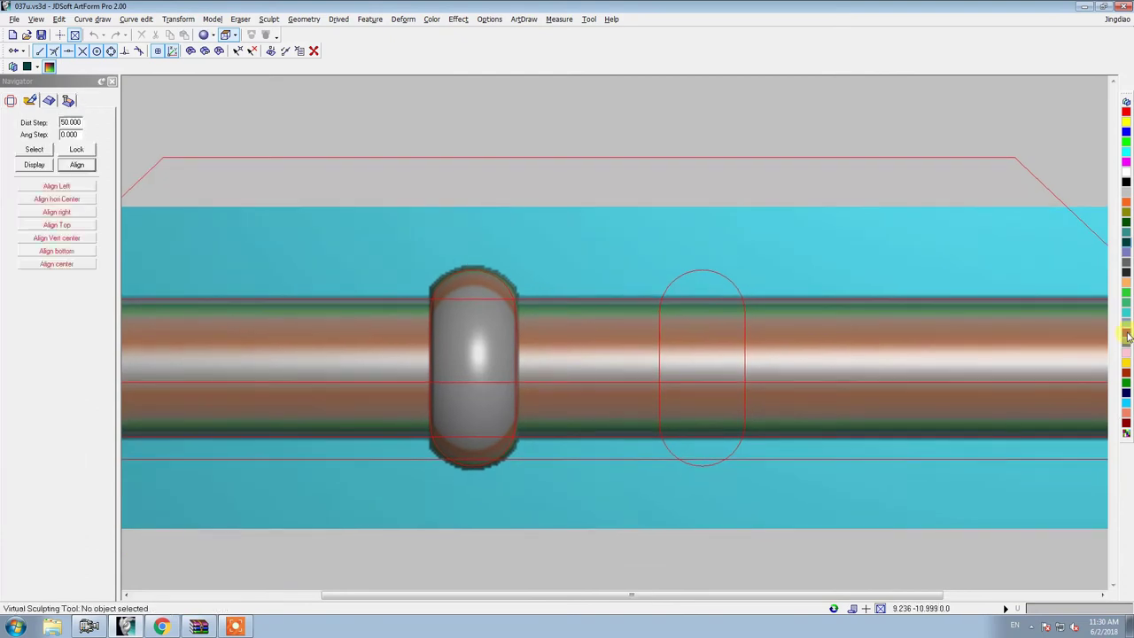
key("Return")
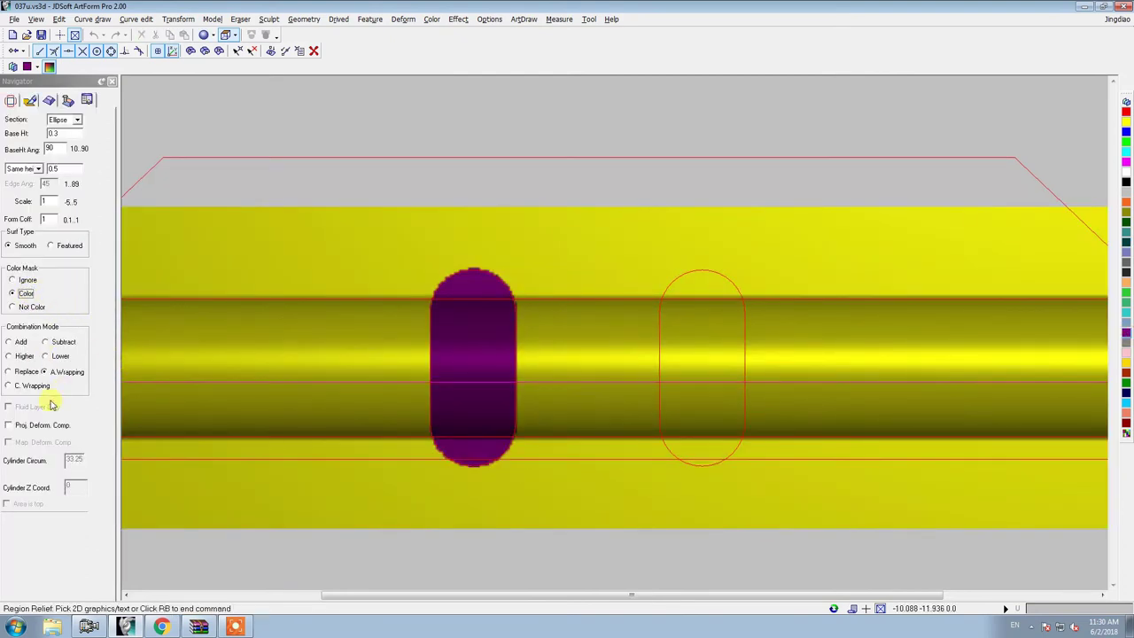
left_click(513, 316)
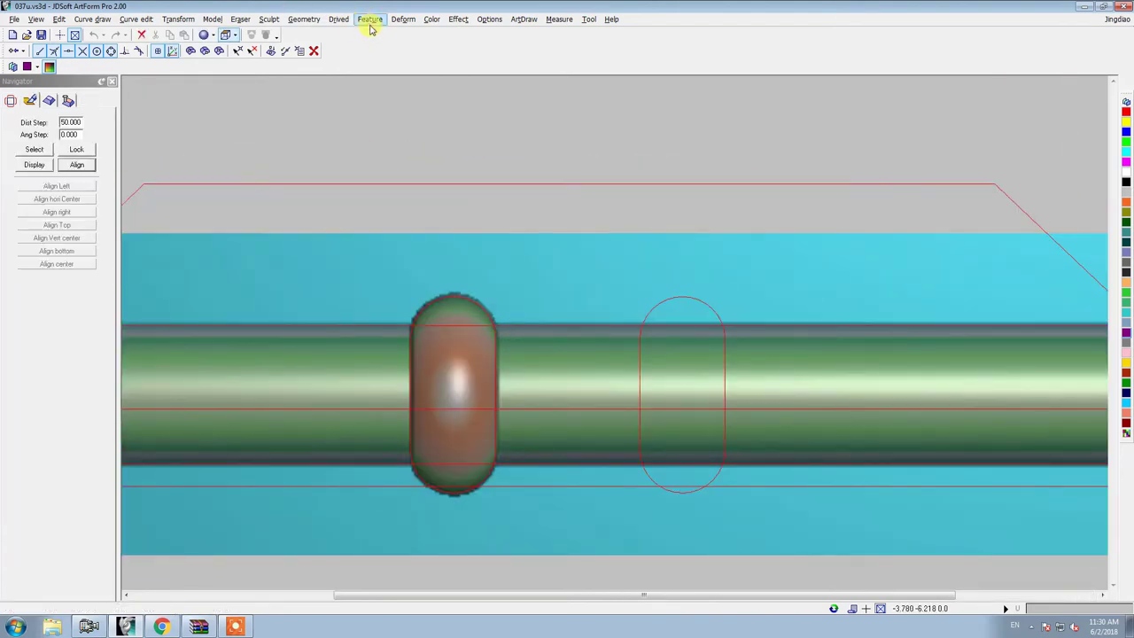
Step: Mirror the left ring onto the right ellipse with Symmetry LR Full Symm and apply it
left_click(372, 19)
left_click(385, 44)
left_click(44, 151)
left_click(192, 277)
left_click(13, 100)
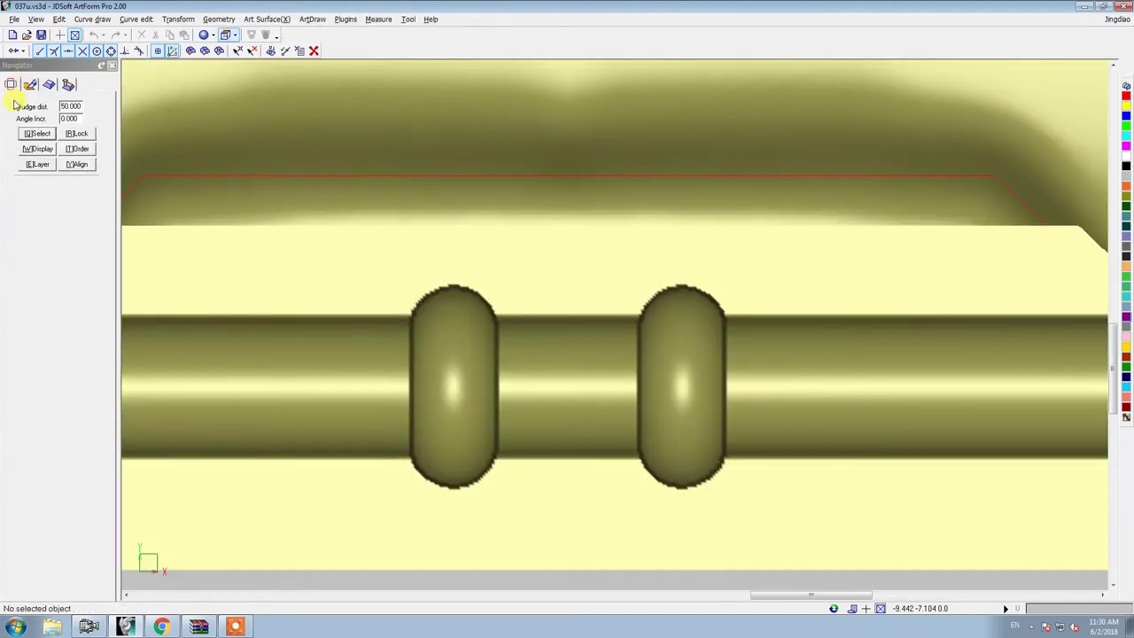
Step: Select the bottom bar piece and try 3D Move, closing it without changes
scroll(398, 210, "down", 3)
mouse_move(620, 309)
middle_mouse_down()
mouse_move(612, 353)
mouse_move(676, 324)
mouse_move(633, 322)
middle_mouse_up()
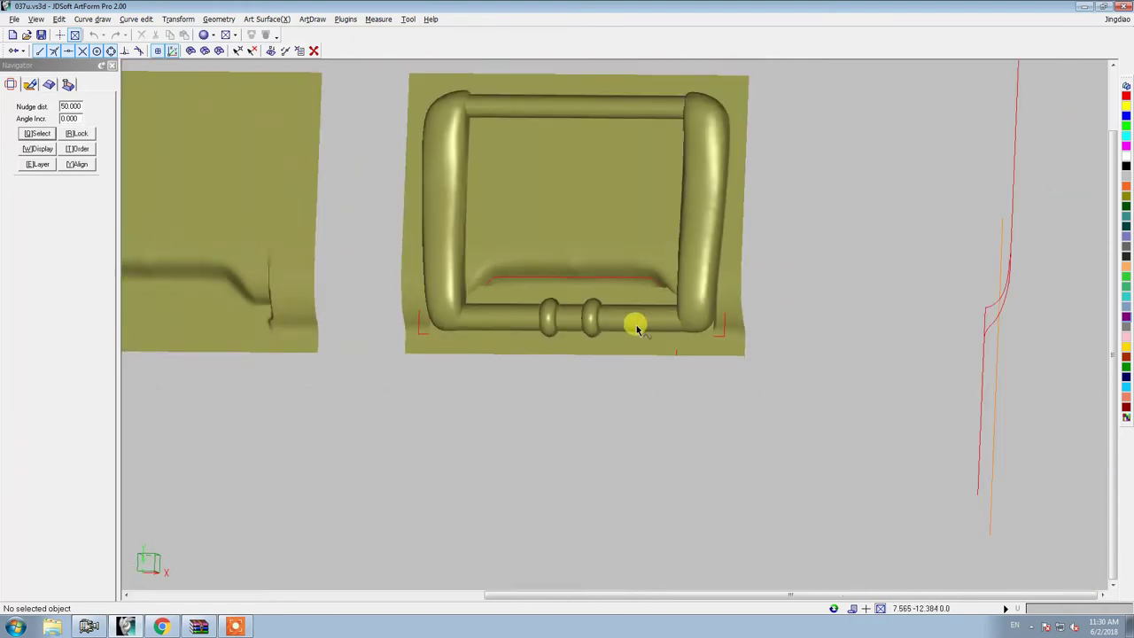
left_click(590, 321)
scroll(663, 334, "down", 2)
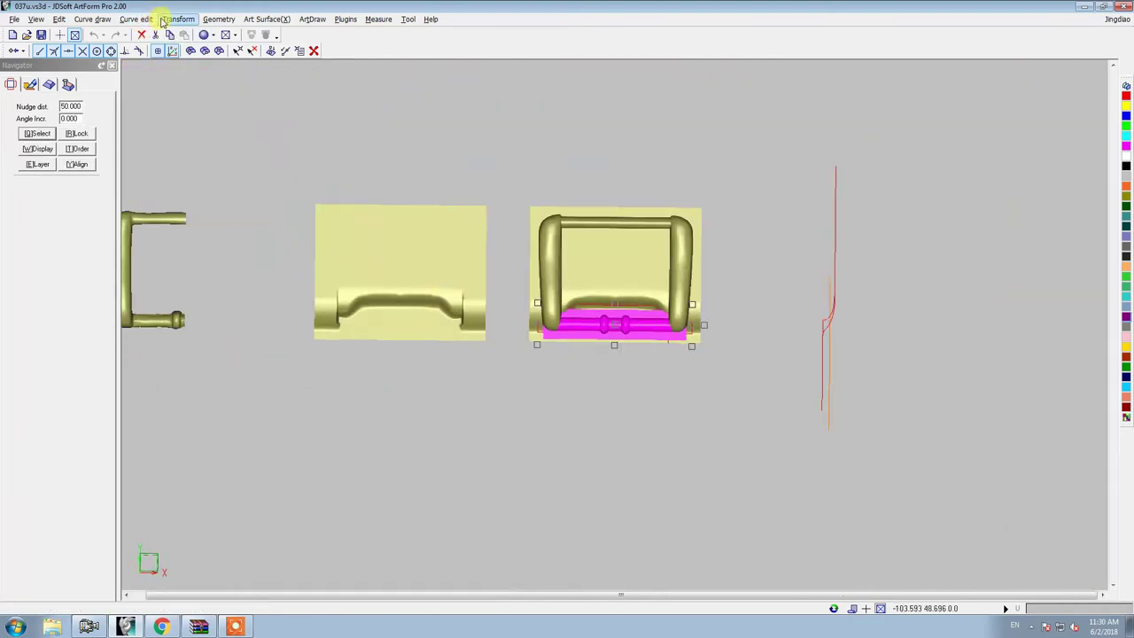
left_click(147, 20)
mouse_move(213, 102)
left_click(309, 102)
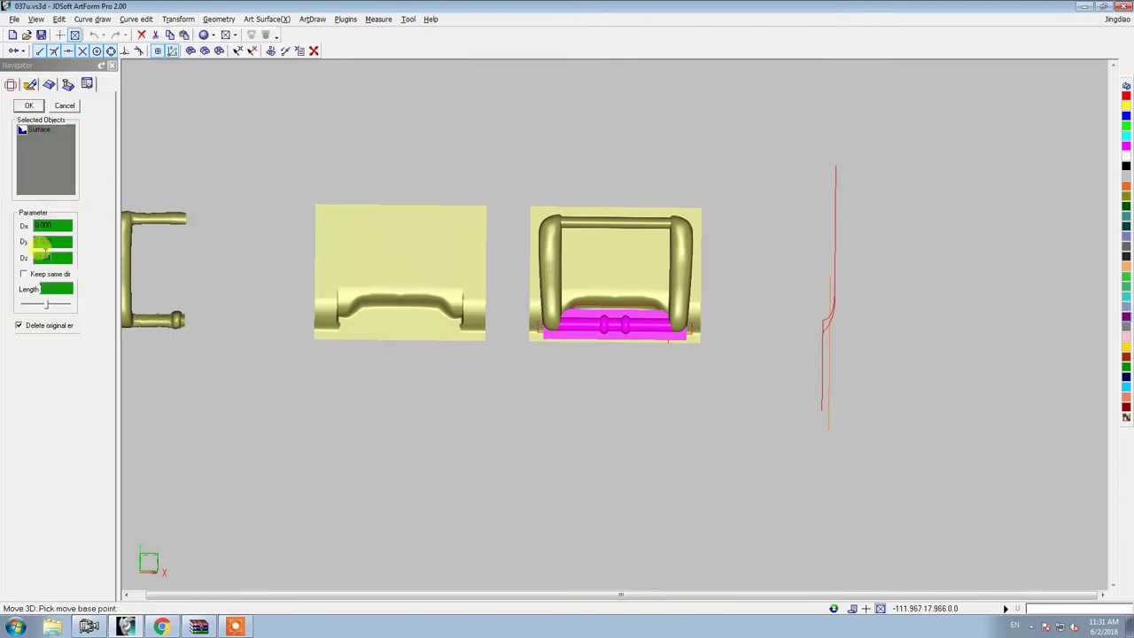
left_click(28, 105)
Step: Combine the bottom bar and frame into the panel as base mesh, Higher mode with Merge
left_click(585, 315)
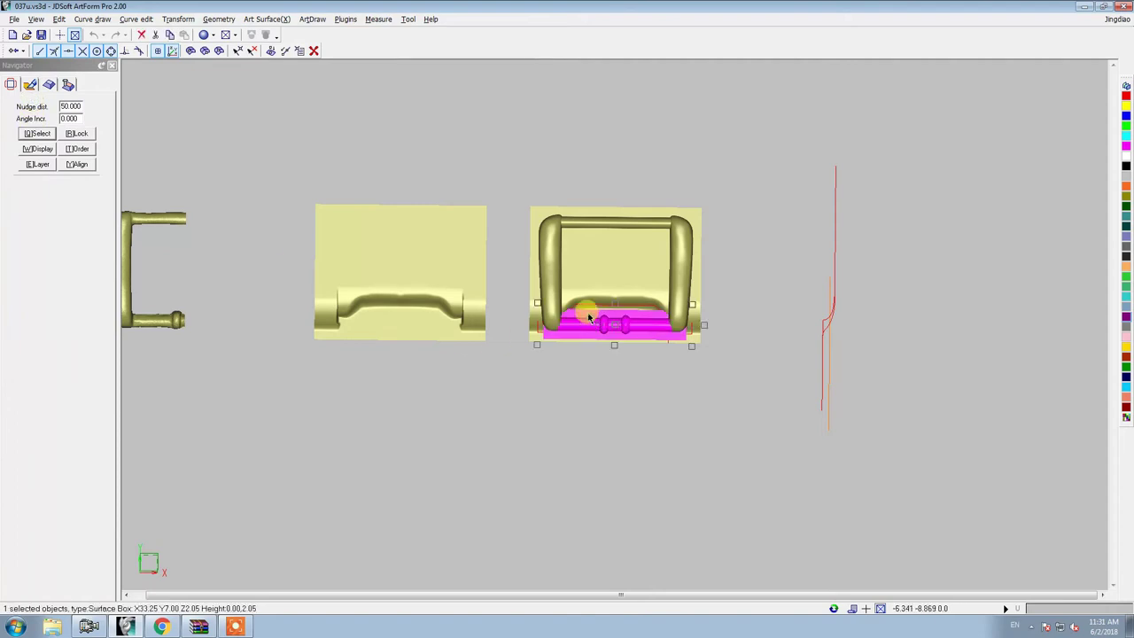
left_click(267, 19)
left_click(288, 102)
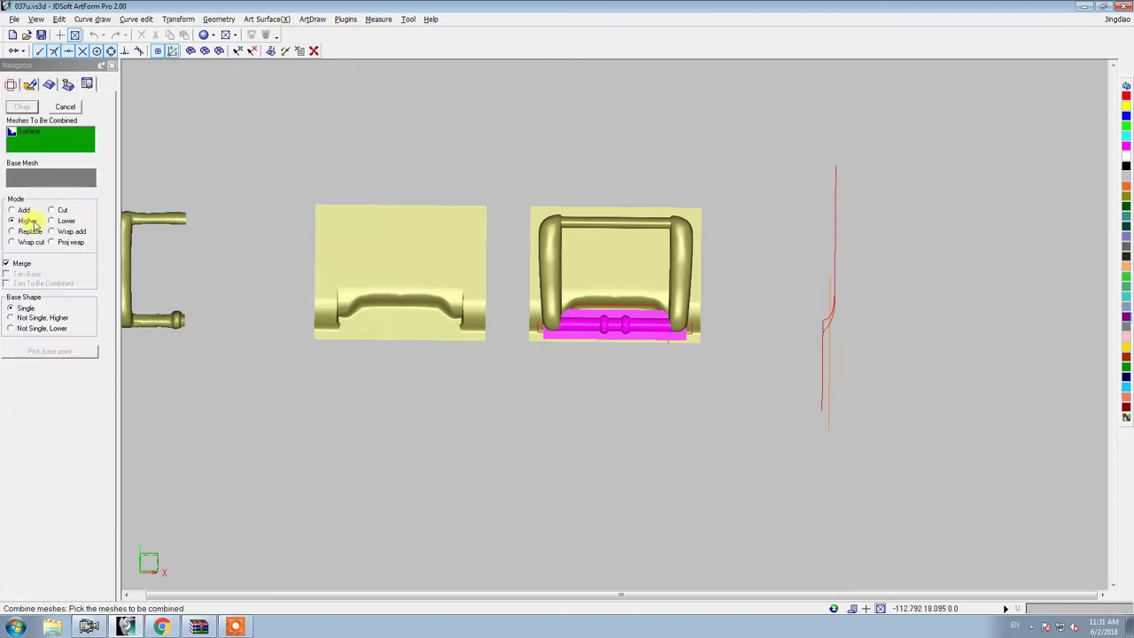
left_click(585, 272)
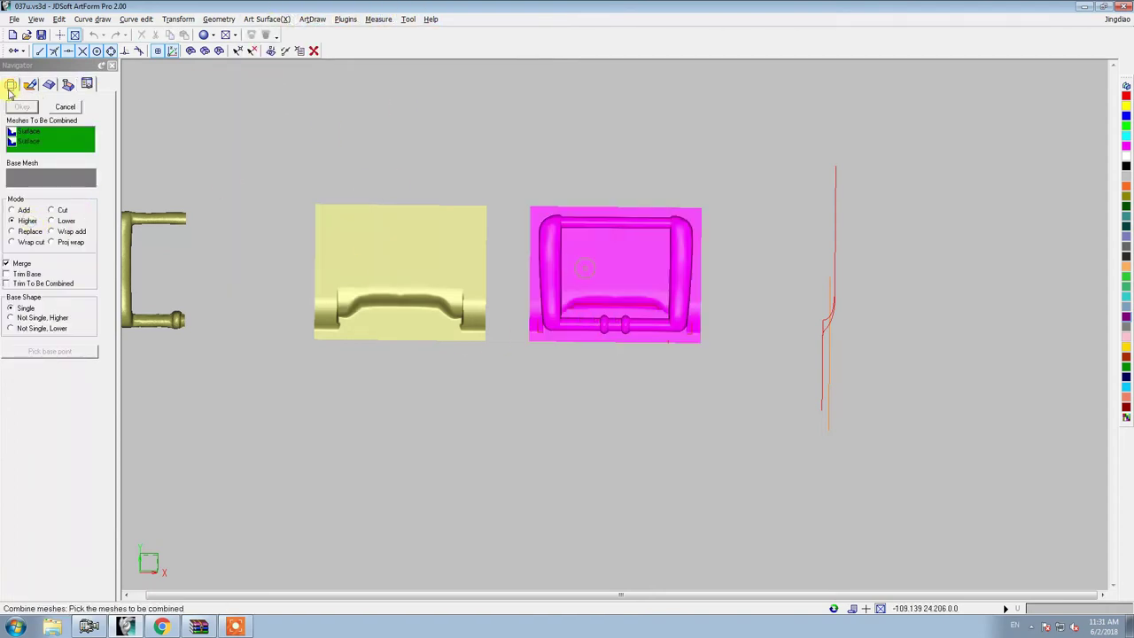
left_click(30, 145)
left_click(555, 227)
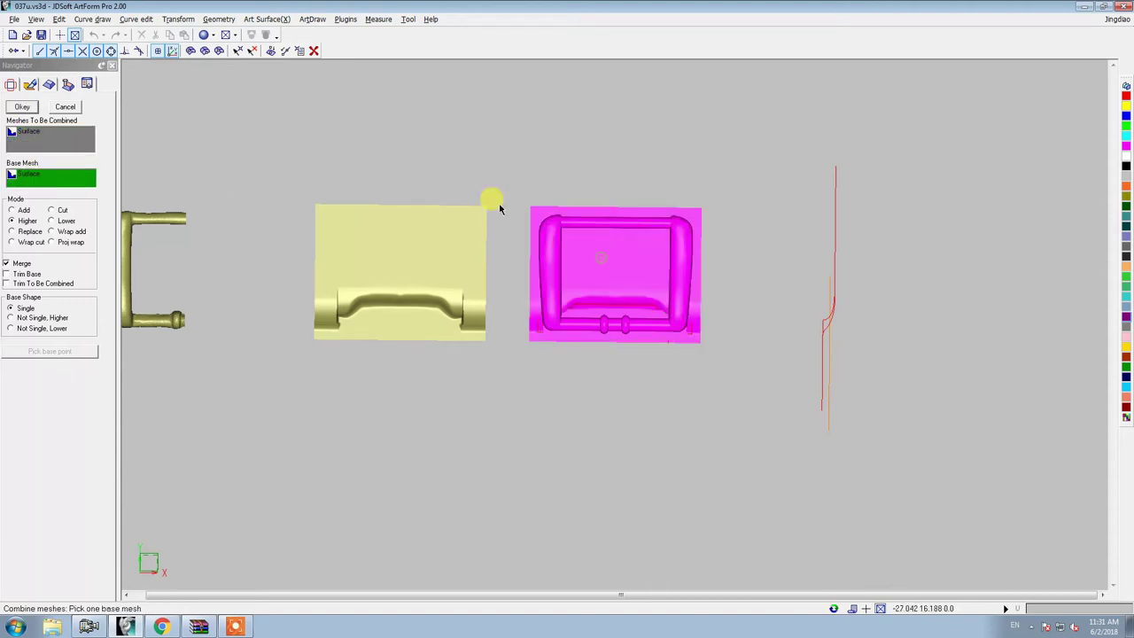
left_click(35, 107)
scroll(606, 282, "down", 2)
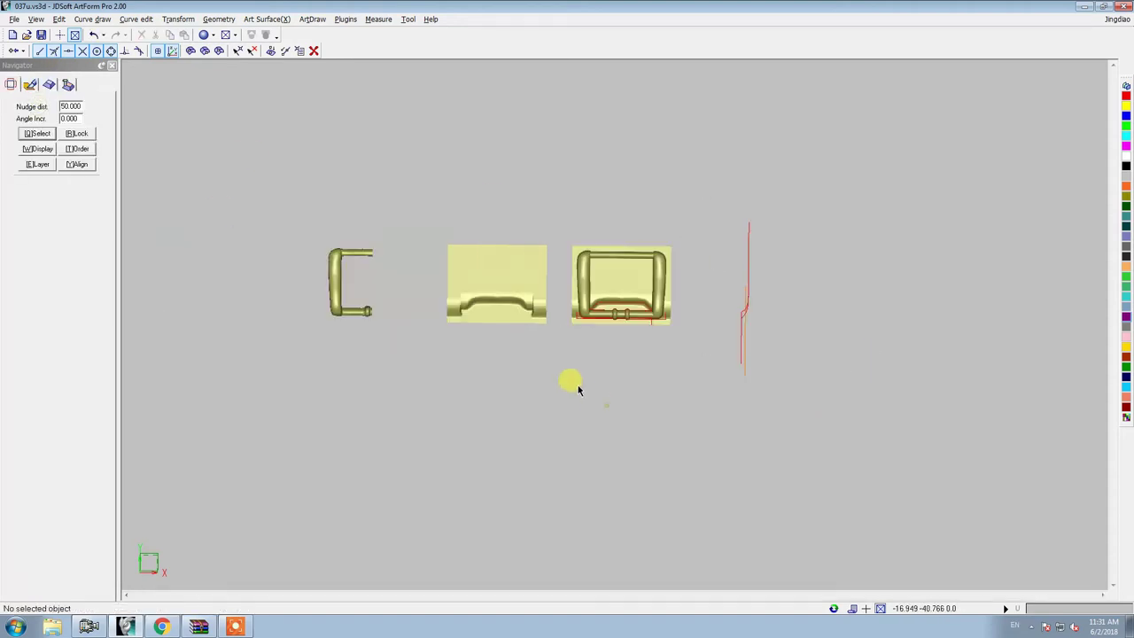
Step: Copy the C-shaped bar onto the middle panel and mirror the copy with Mirror 3D
left_click(337, 266)
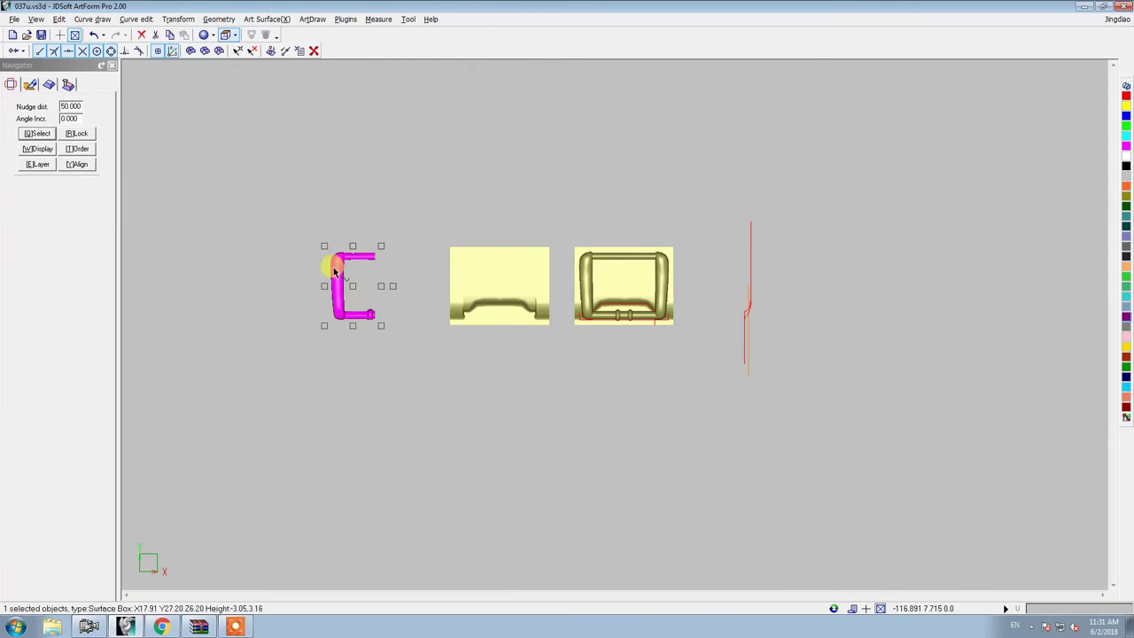
left_click_drag(337, 266, 463, 274)
left_click(463, 275)
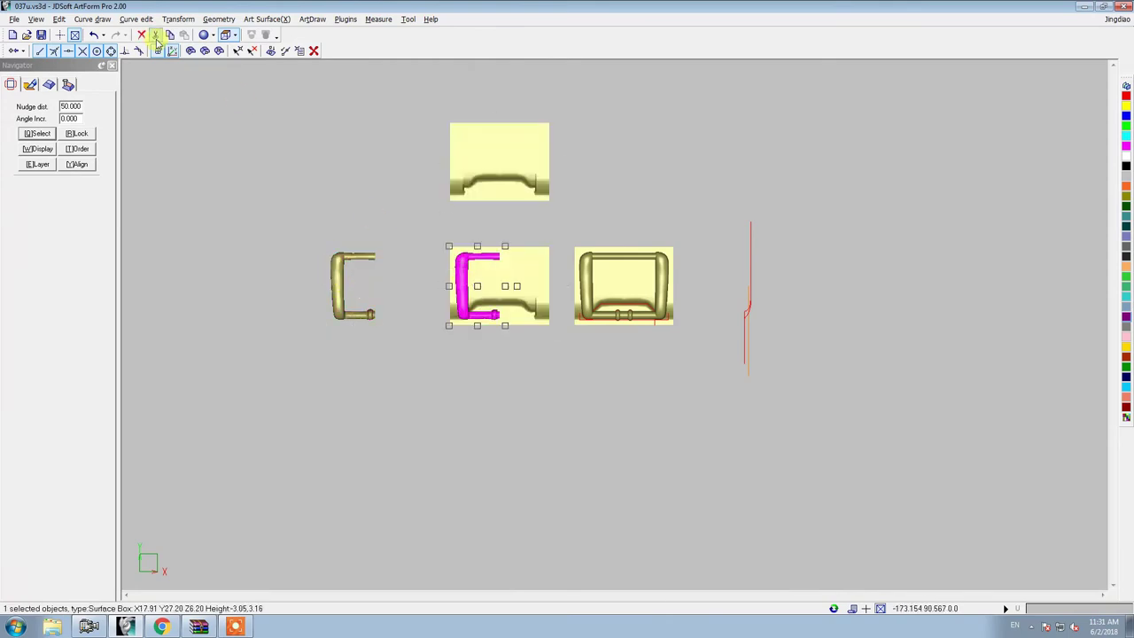
left_click(135, 18)
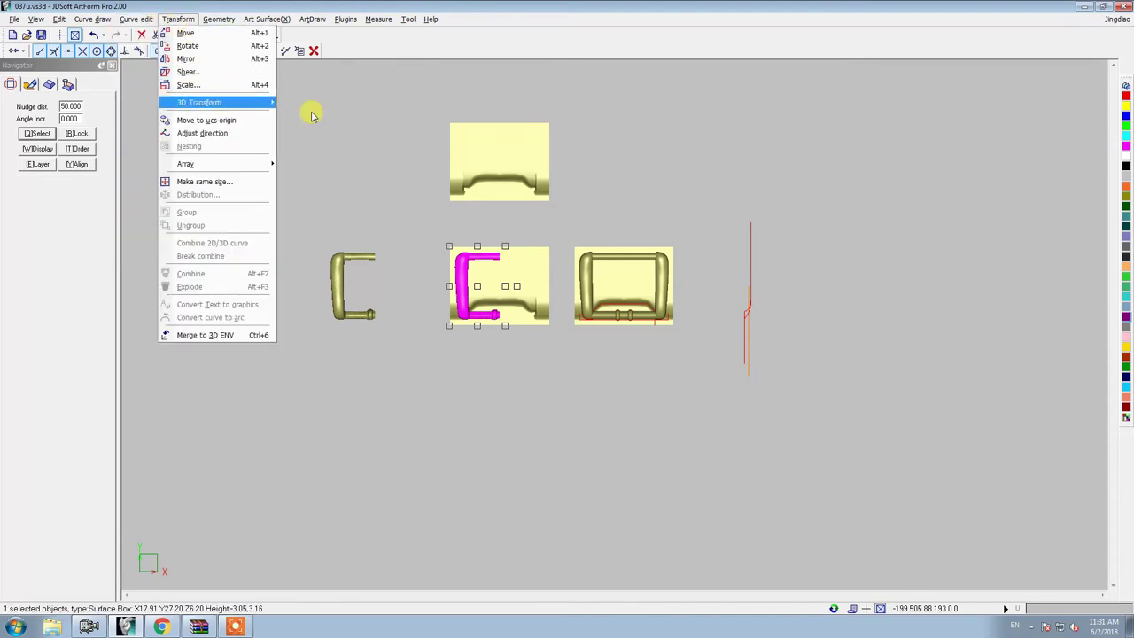
mouse_move(199, 102)
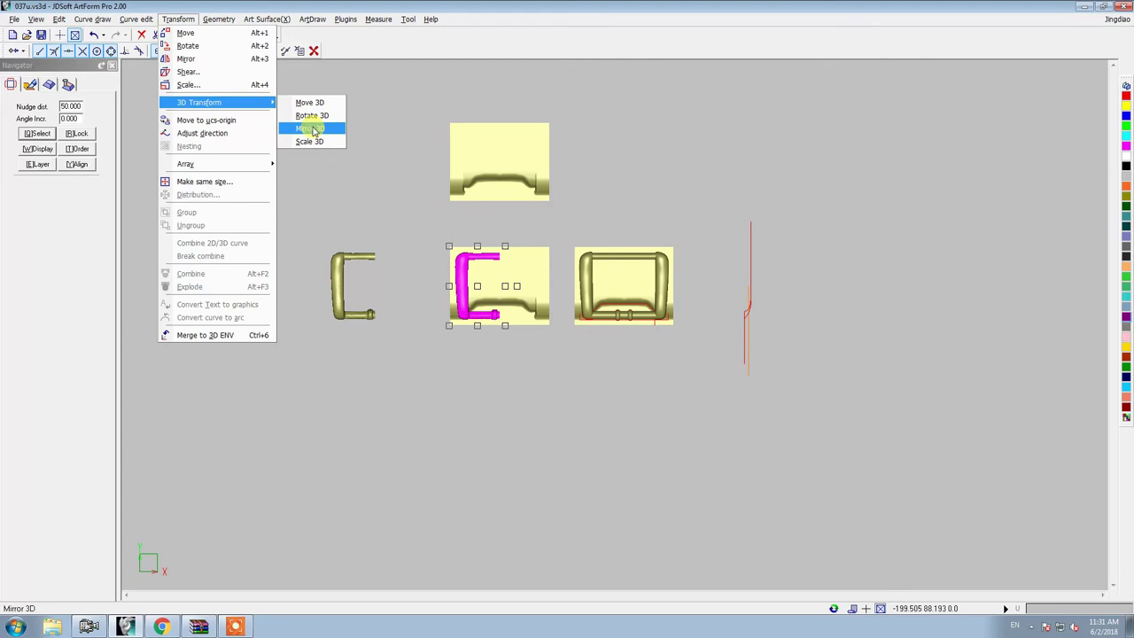
left_click(313, 129)
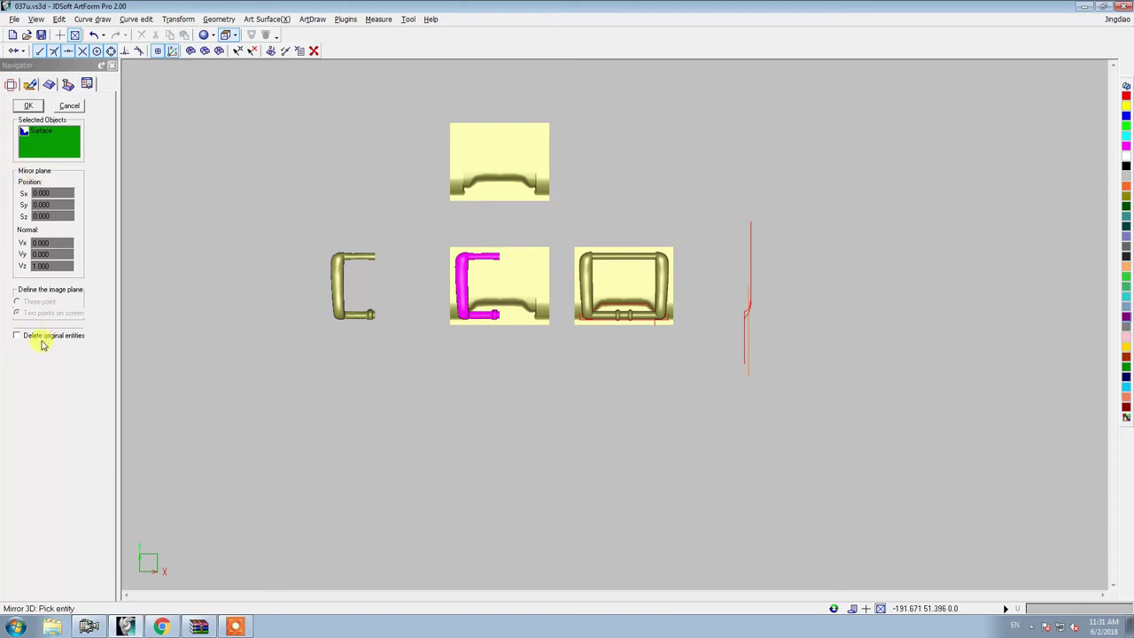
left_click(30, 105)
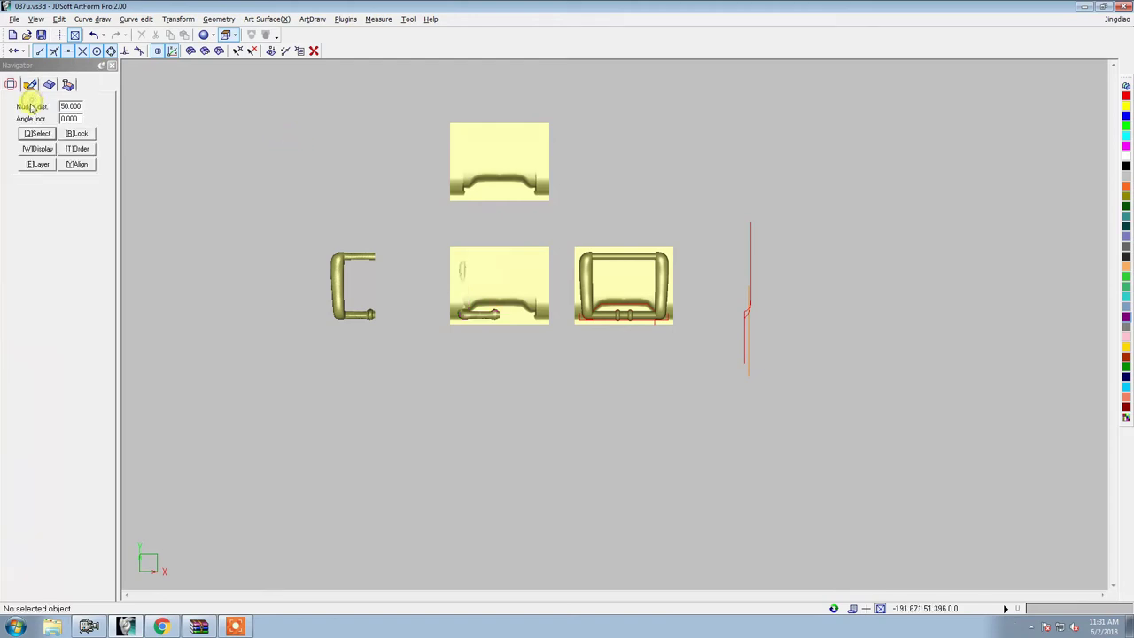
Step: Reconstruct the middle panel's meshes and open the C-shaped bar in Virtual Sculpting
left_click_drag(424, 254, 502, 408)
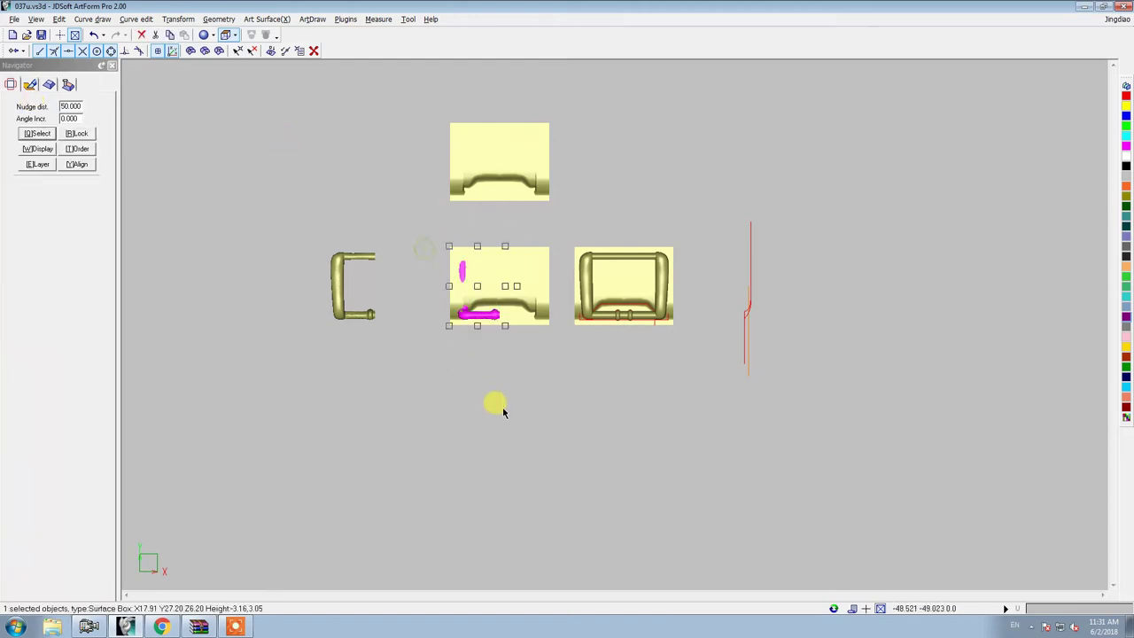
left_click(266, 19)
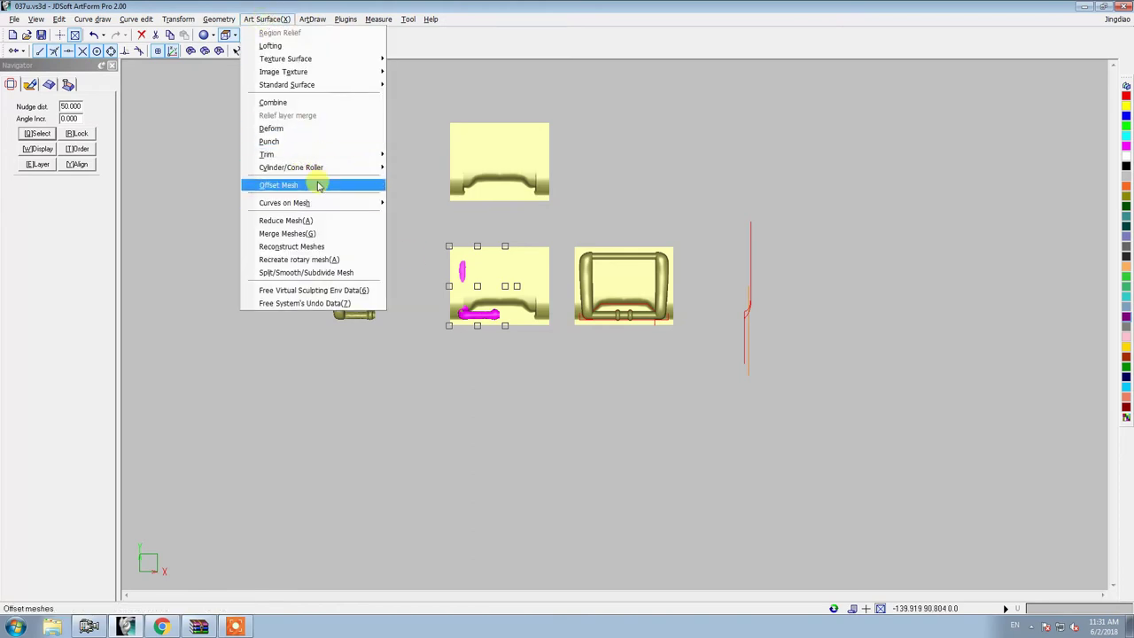
left_click(314, 246)
left_click(27, 101)
left_click_drag(447, 235, 519, 405)
left_click_drag(413, 227, 518, 440)
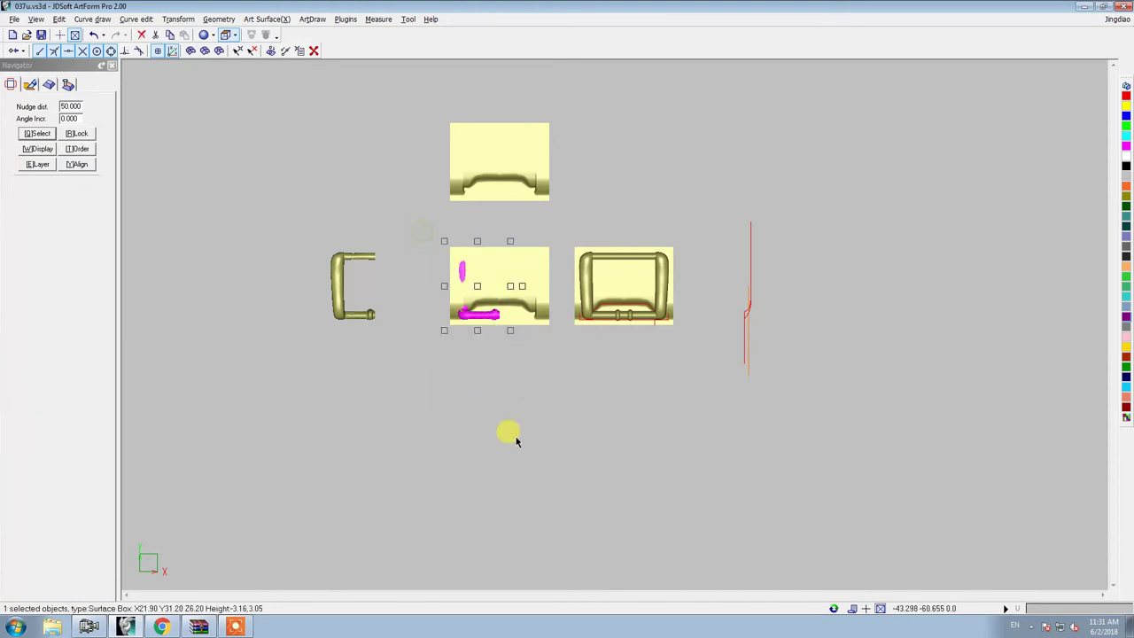
left_click(30, 84)
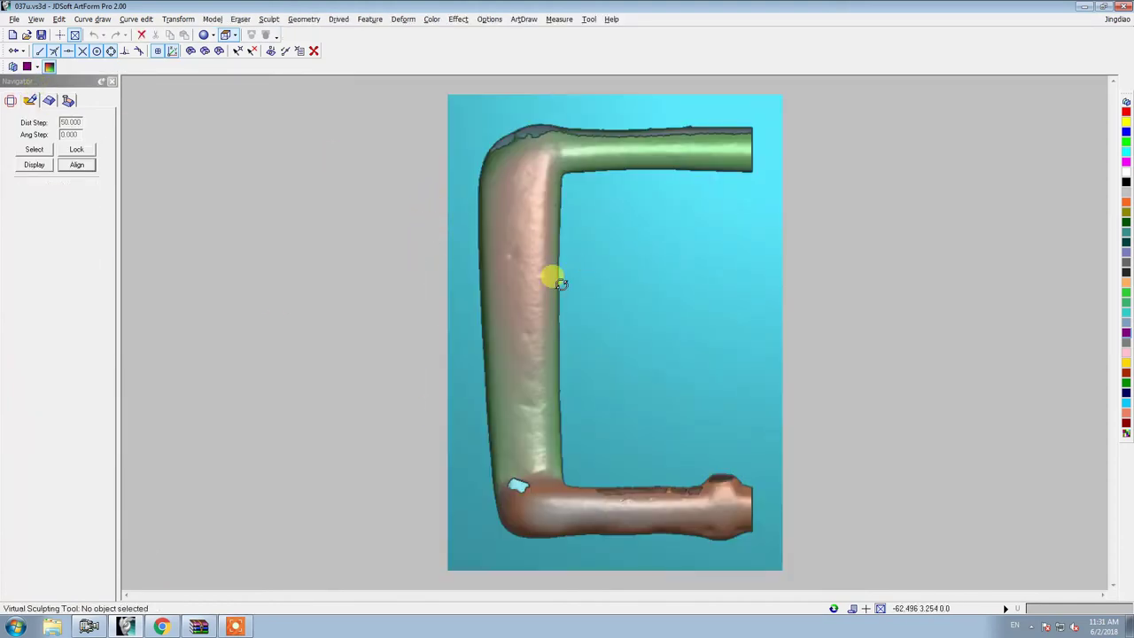
Step: Set the sculpting colour on the C-shaped bar and limit a cylinder punch to the coloured area
scroll(556, 276, "down", 3)
left_click(989, 292)
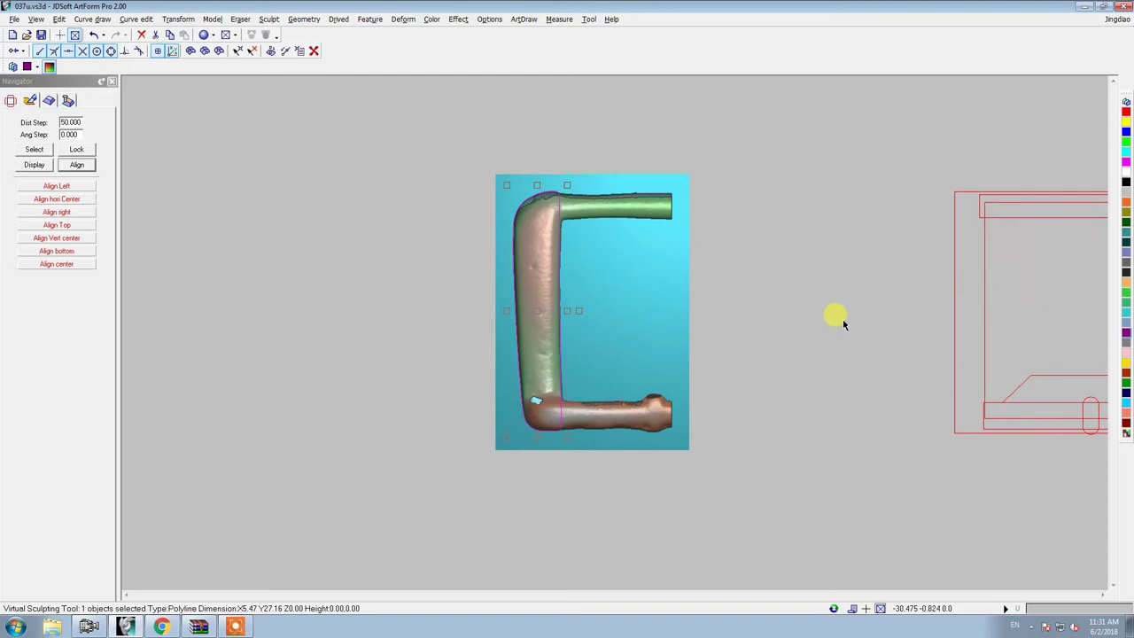
left_click(1127, 285)
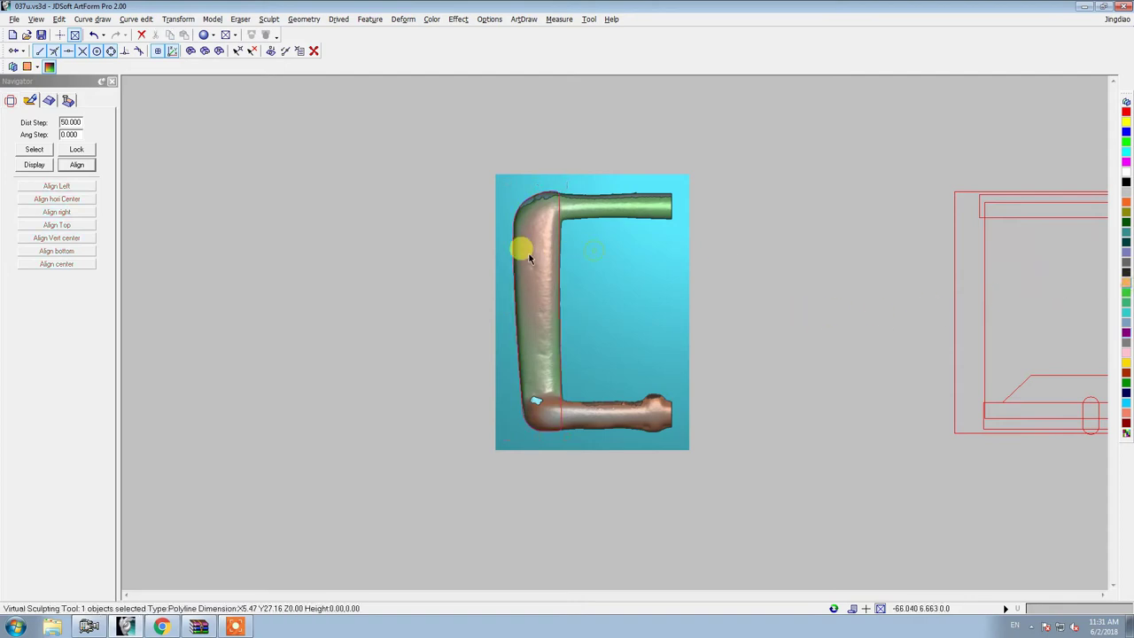
left_click(610, 261)
left_click(530, 277)
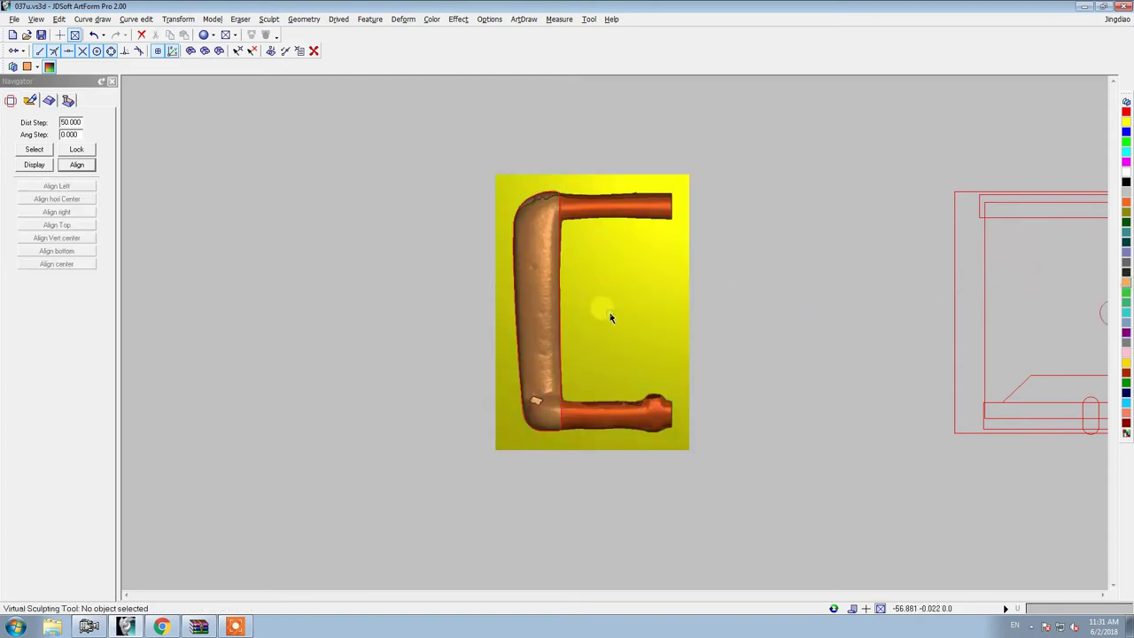
left_click(304, 256)
left_click(35, 260)
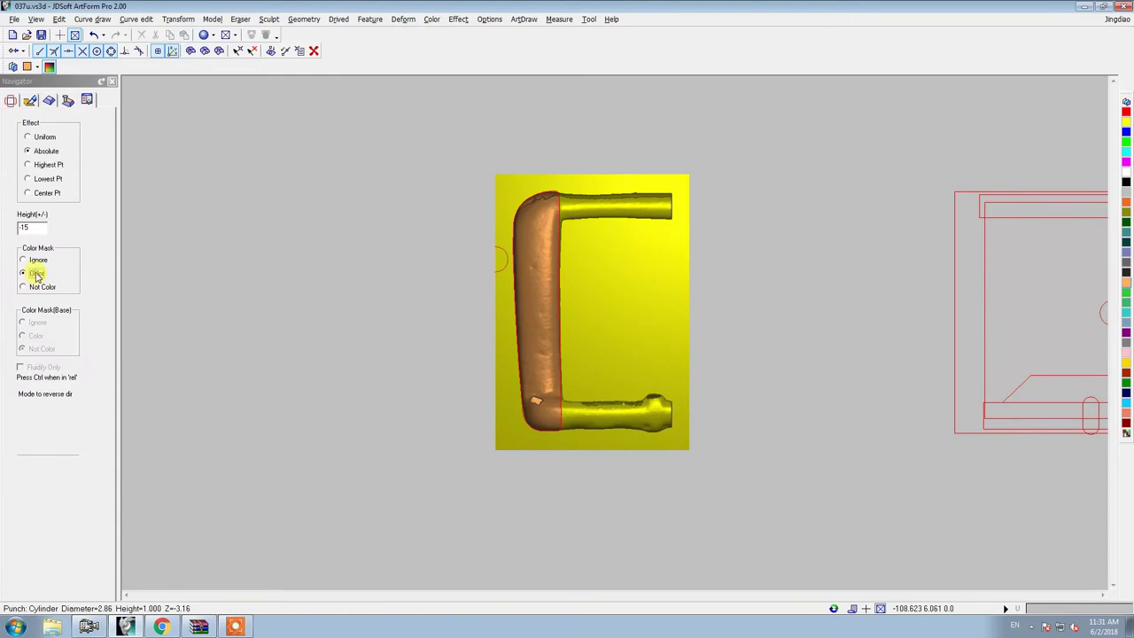
Step: Smooth the left bar's jagged top with the Smooth brush in + Only height mode
scroll(523, 150, "up", 3)
scroll(514, 140, "up", 2)
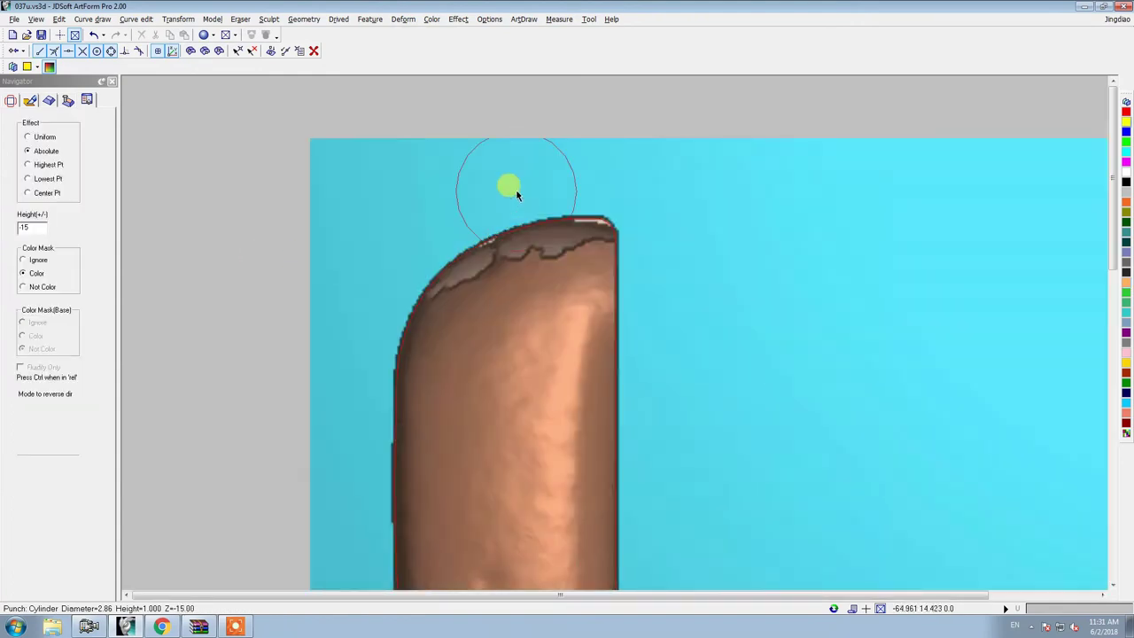
key("space")
left_click(29, 139)
mouse_move(556, 309)
left_mouse_down()
mouse_move(450, 262)
mouse_move(463, 246)
mouse_move(552, 215)
mouse_move(564, 222)
mouse_move(475, 239)
left_mouse_up()
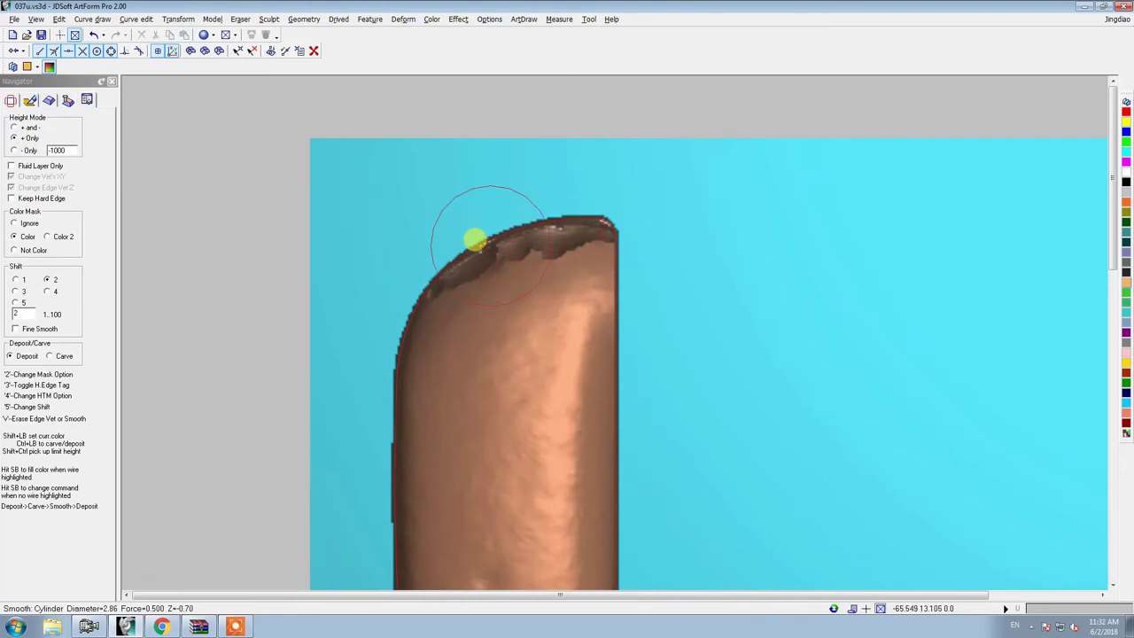
Step: Smooth the dark spot at the bar's lower end with the 1.97-diameter brush
scroll(504, 293, "down", 1)
scroll(516, 425, "down", 2)
middle_click_drag(523, 240, 526, 115)
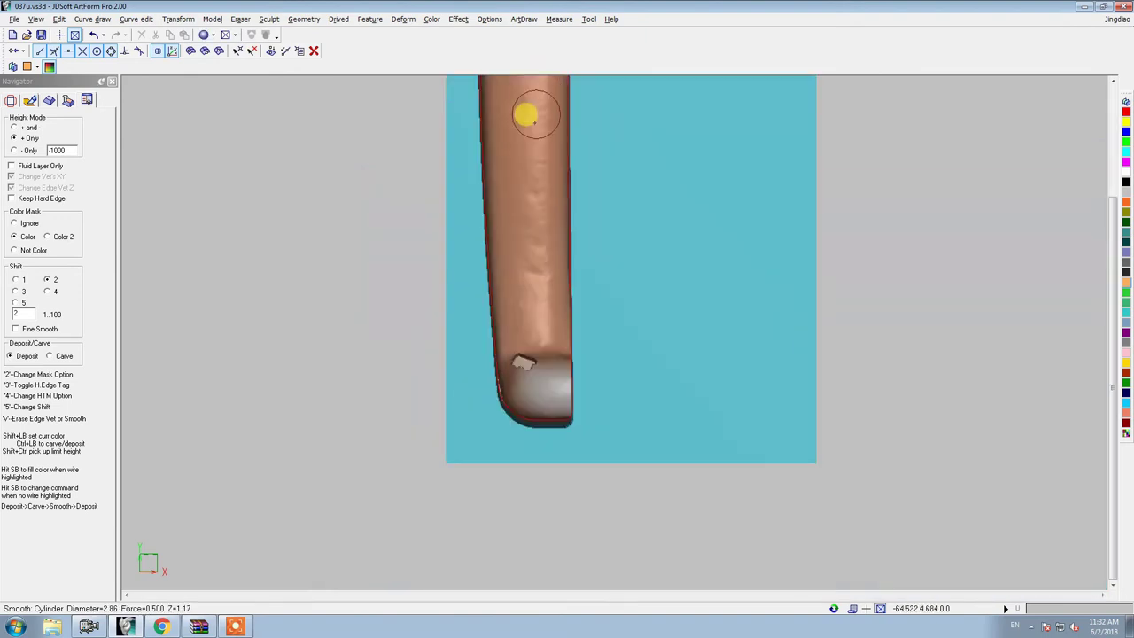
scroll(506, 349, "up", 1)
scroll(496, 348, "up", 1)
mouse_move(496, 347)
left_mouse_down()
mouse_move(505, 360)
mouse_move(481, 354)
mouse_move(481, 329)
mouse_move(497, 347)
left_mouse_up()
key("Left")
key("Right")
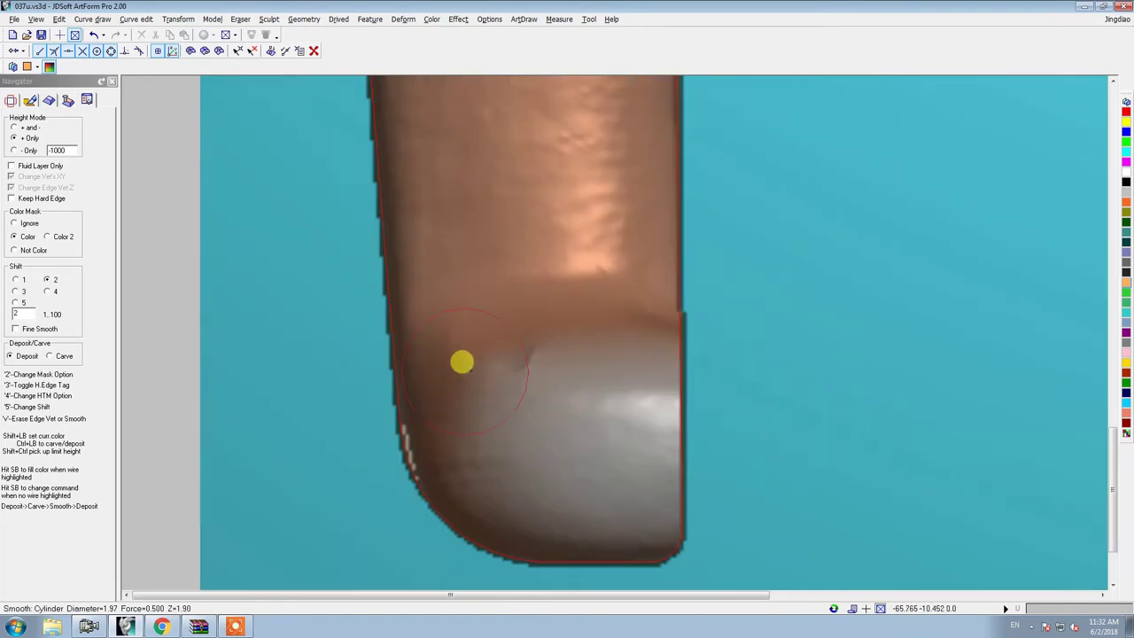
scroll(518, 350, "down", 3)
scroll(644, 287, "down", 1)
scroll(587, 314, "up", 1)
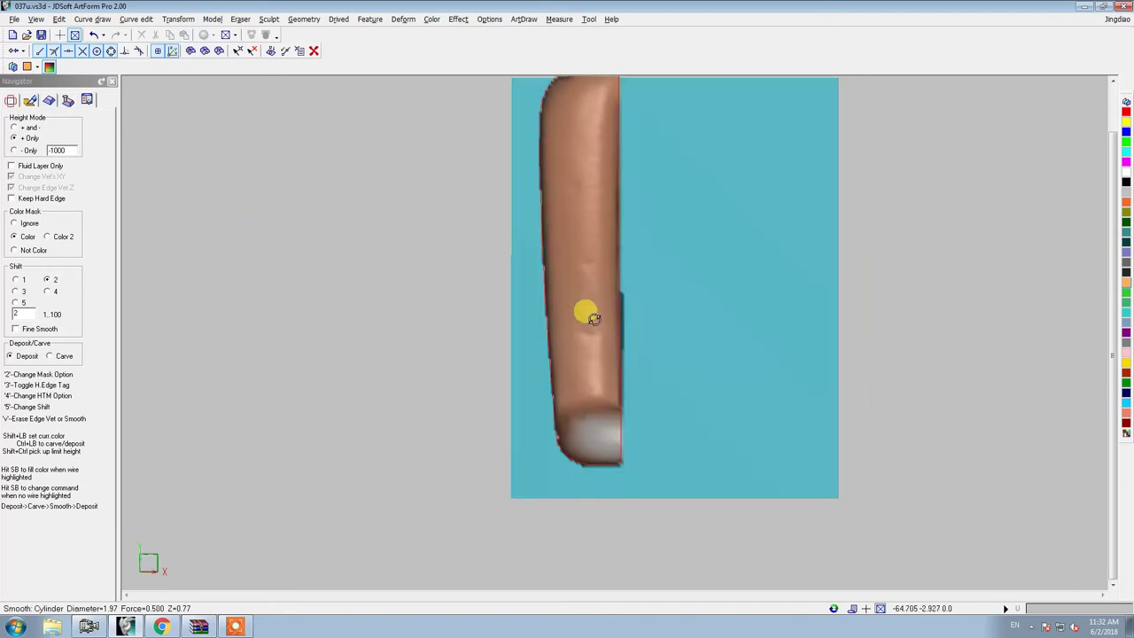
scroll(588, 314, "down", 1)
Step: Flip the sculpted bar's height with Model > Mirror Z and exit sculpting
left_click(213, 18)
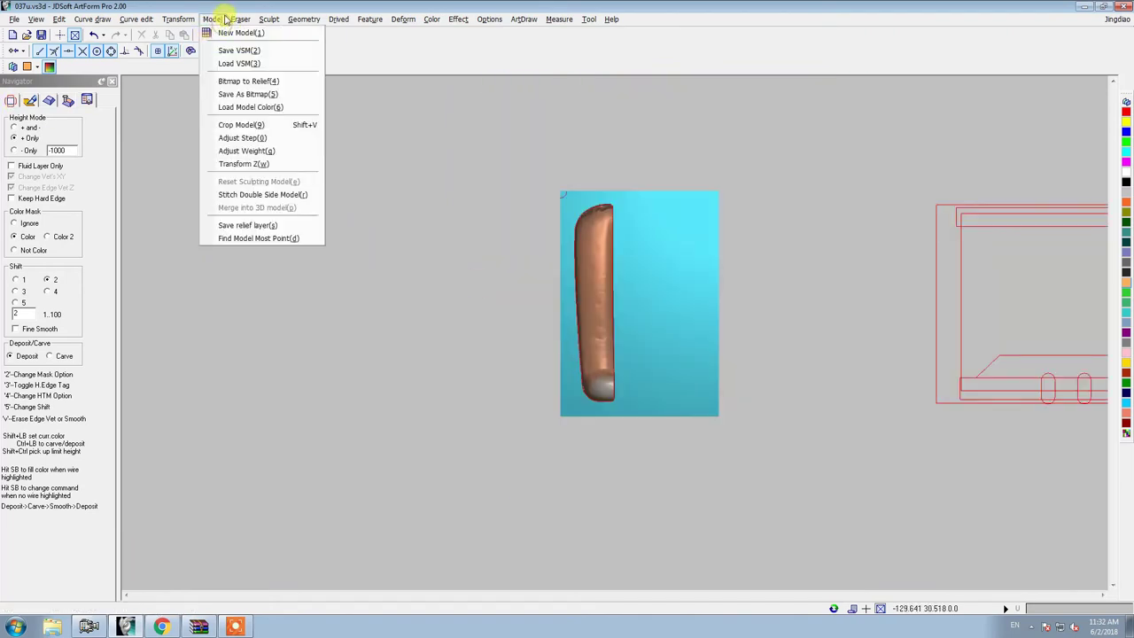
left_click(241, 158)
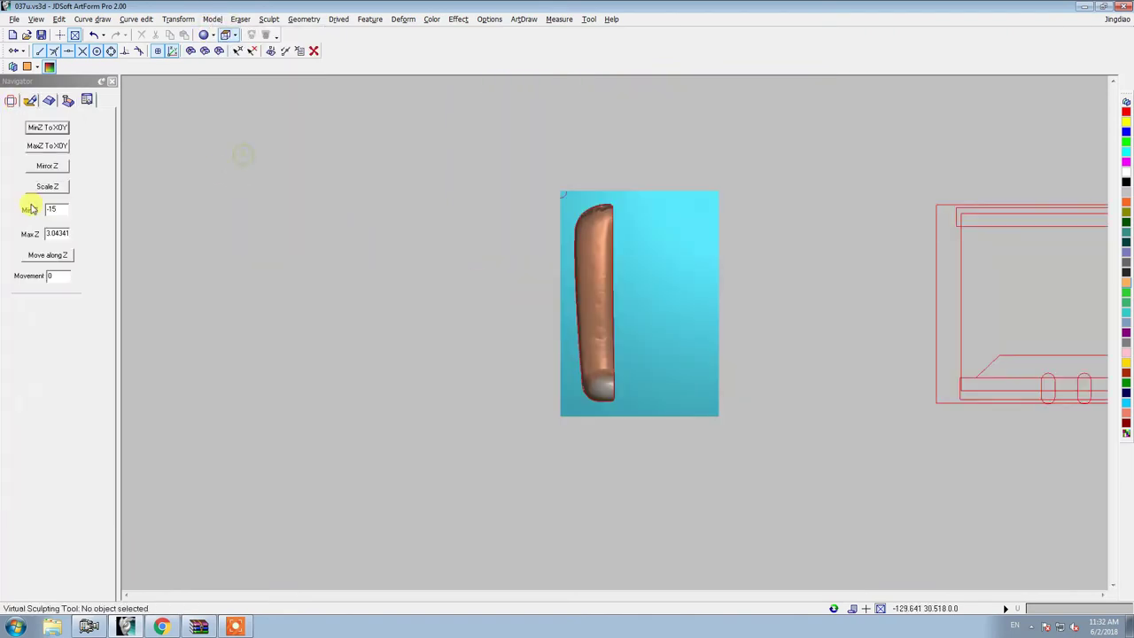
left_click(55, 168)
left_click(11, 100)
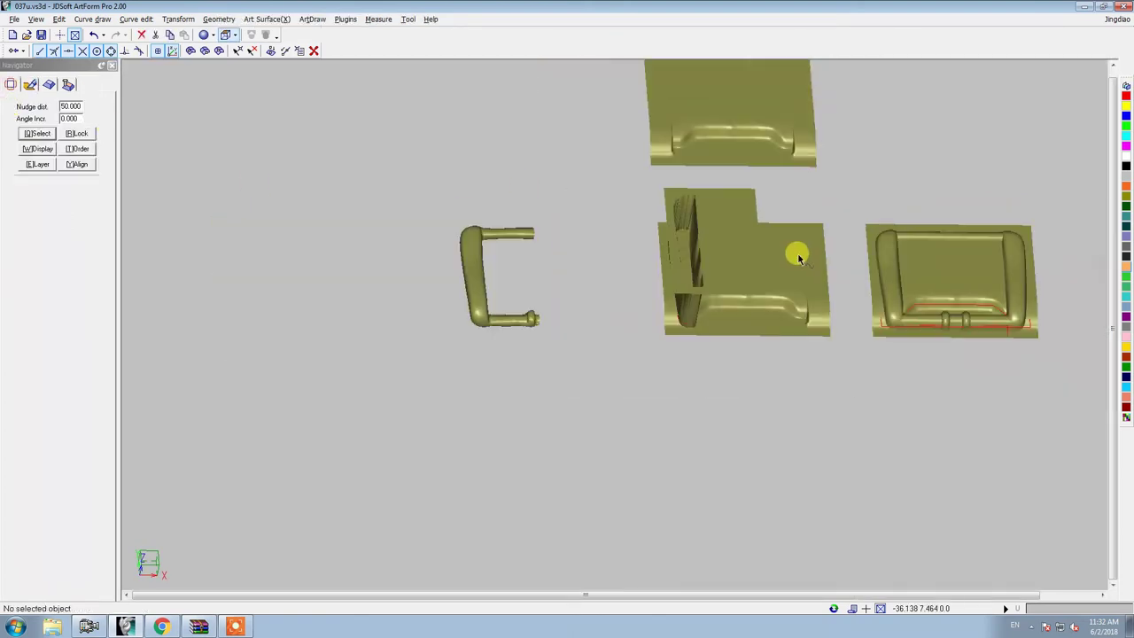
Step: Select the sculpted bar surface and close 3D Move without changes
left_click(727, 235)
left_click(142, 19)
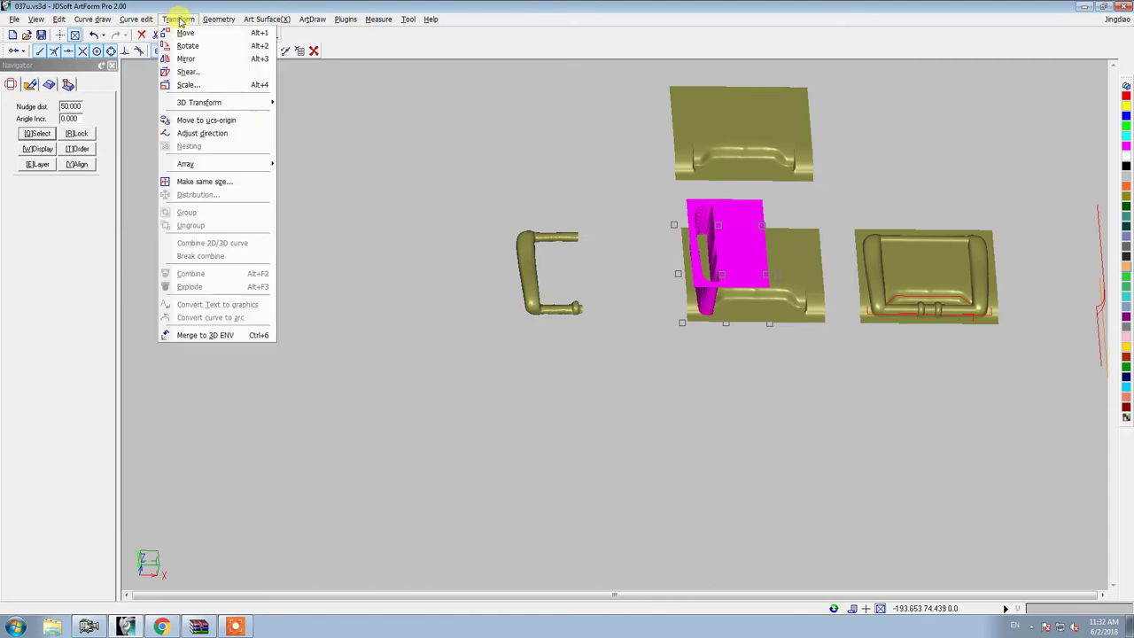
mouse_move(199, 102)
left_click(314, 103)
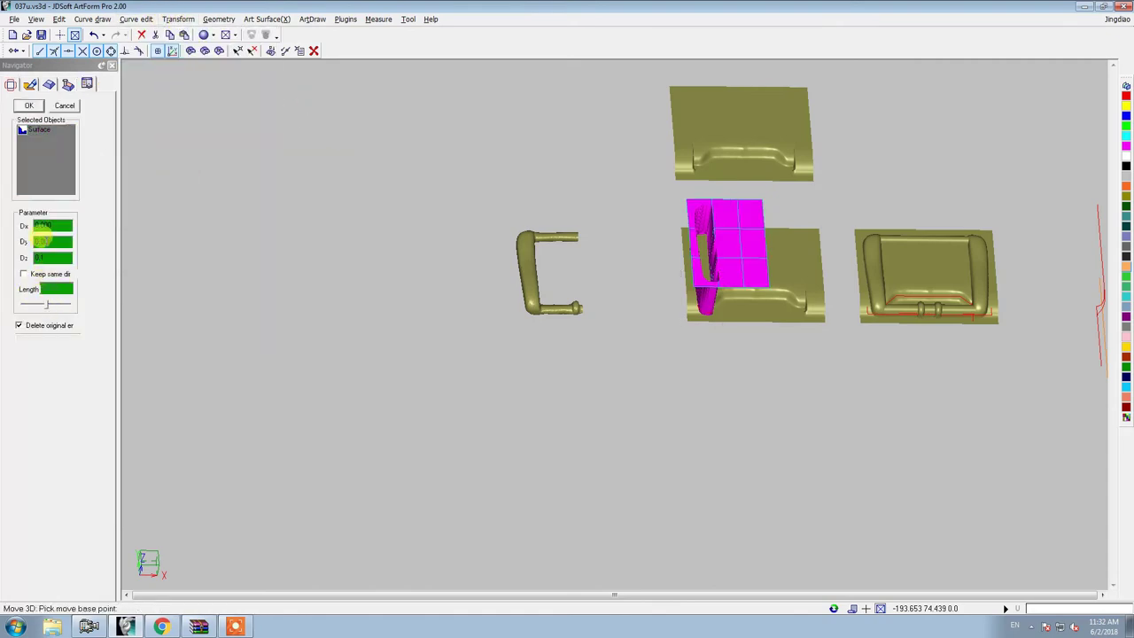
left_click(29, 107)
left_click(735, 257)
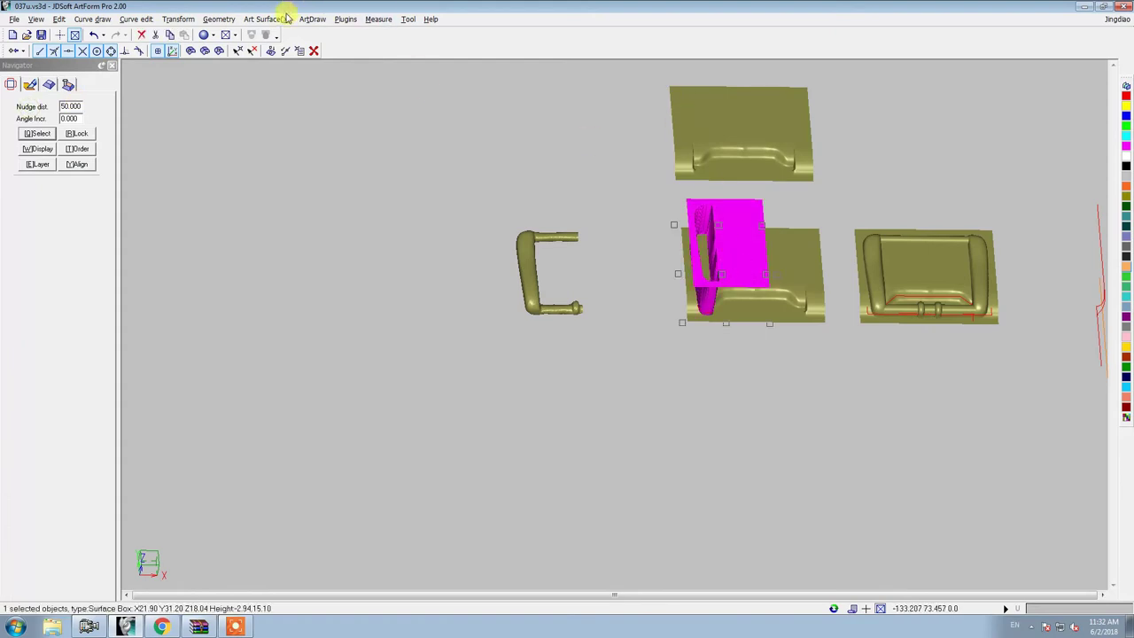
Step: Combine the sculpted bar into the middle panel as base mesh in Lower mode
left_click(286, 16)
left_click(278, 101)
left_click(755, 291)
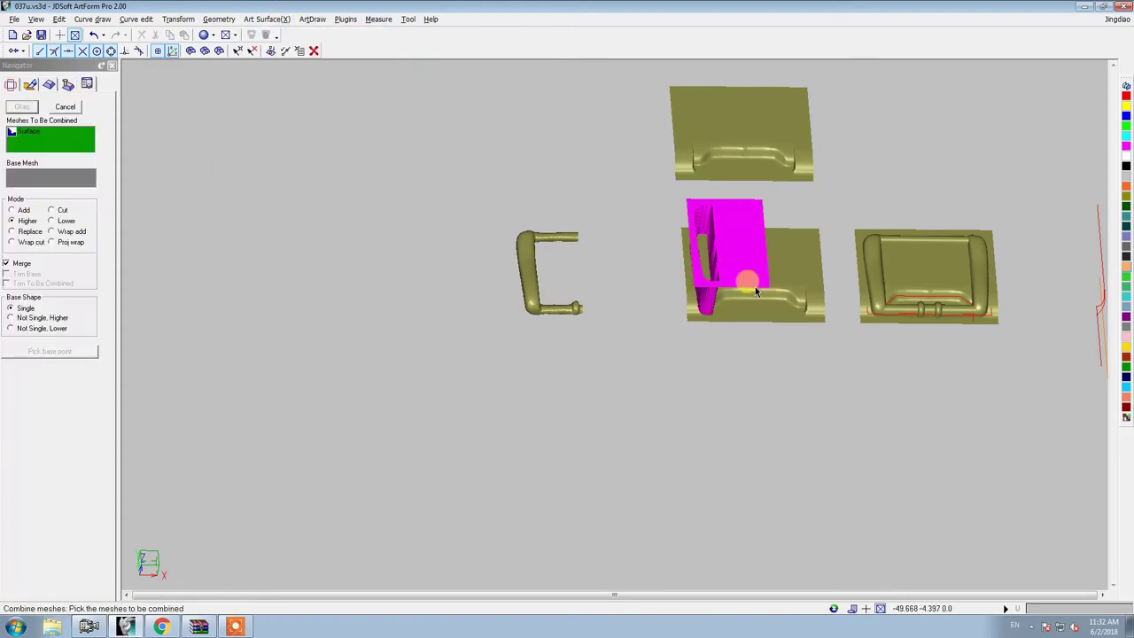
left_click(768, 266)
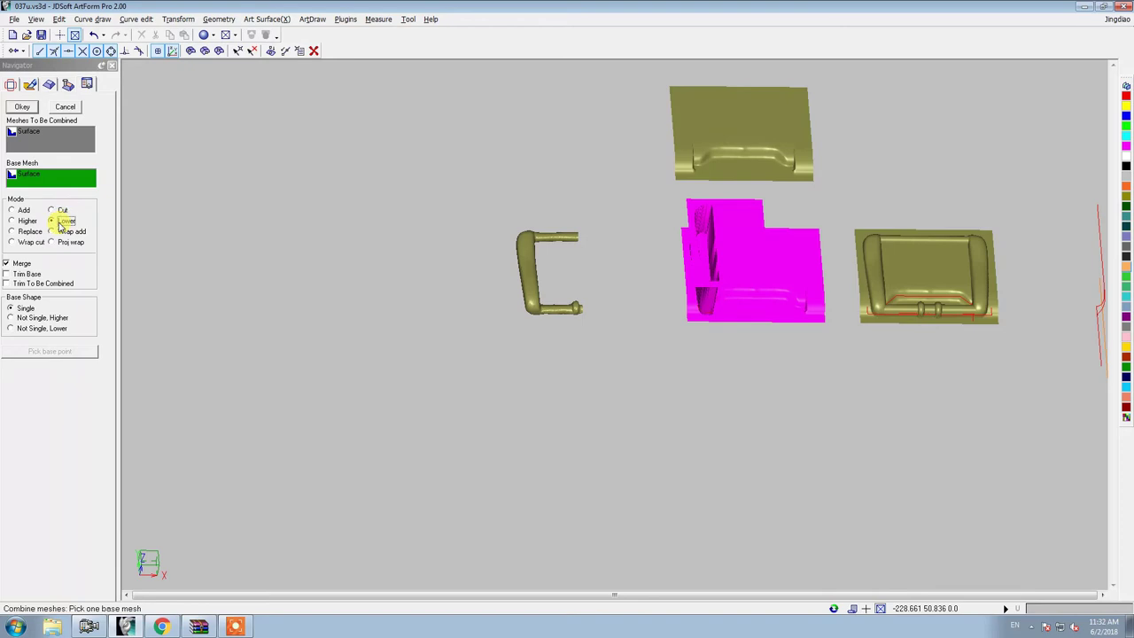
mouse_move(824, 319)
middle_mouse_down()
mouse_move(823, 101)
mouse_move(805, 115)
mouse_move(10, 120)
middle_mouse_up()
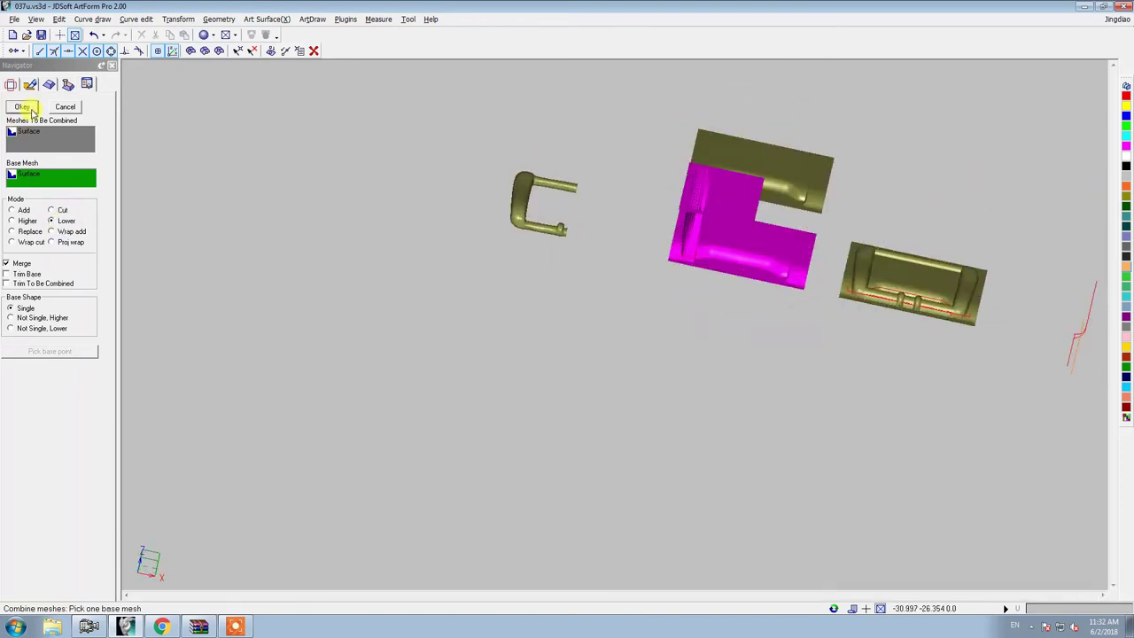
left_click(22, 108)
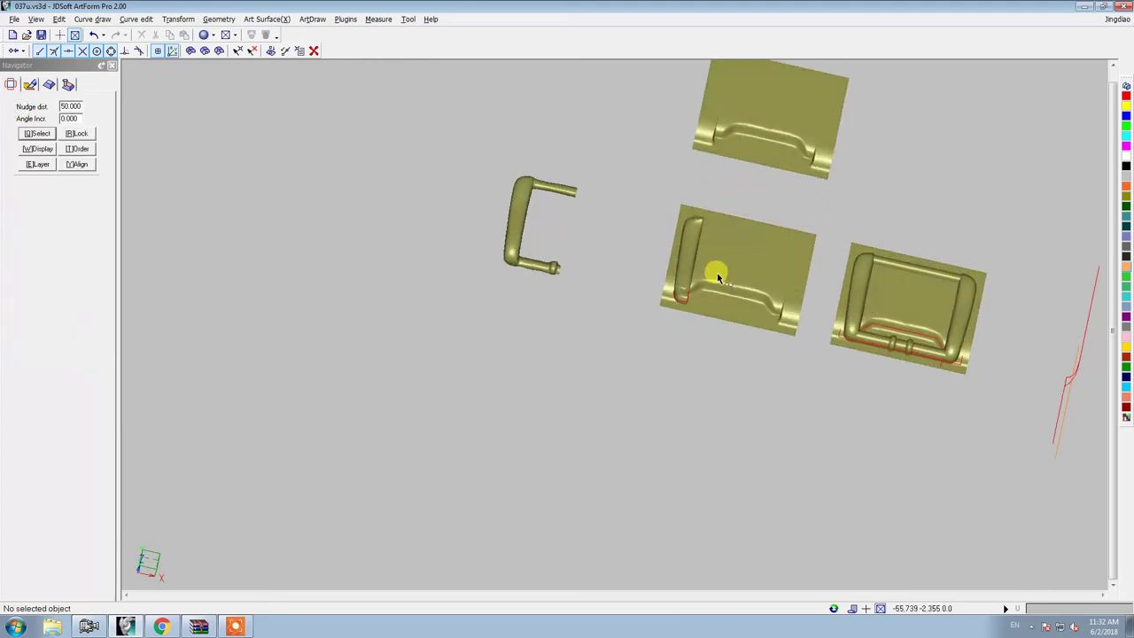
left_click(719, 310)
scroll(662, 170, "up", 3)
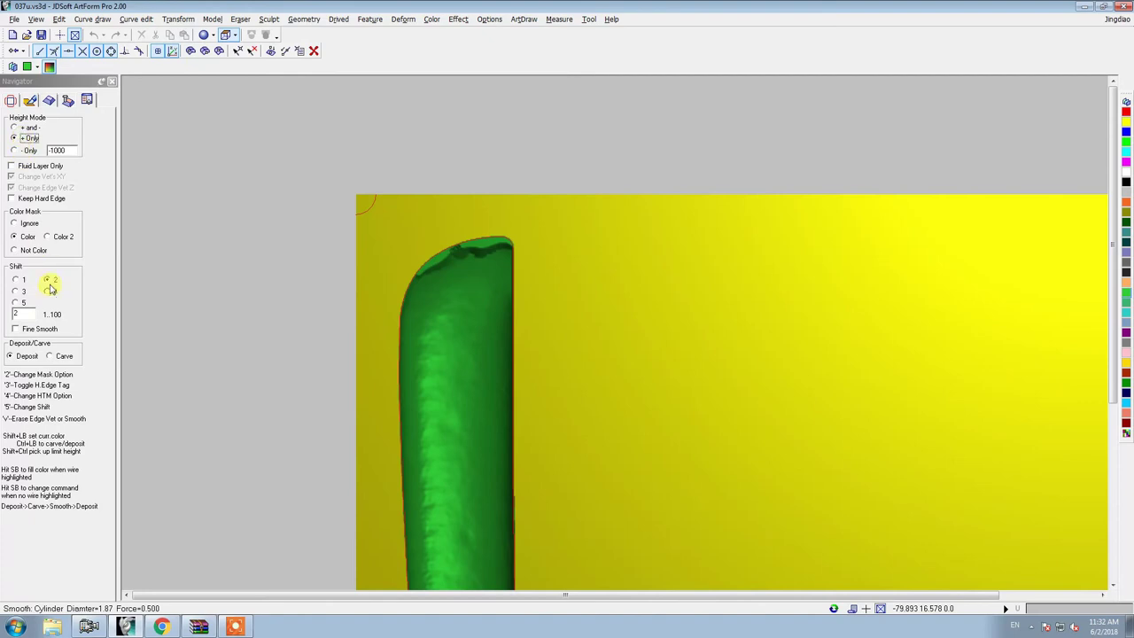
Step: Set the brush to lower the surface only and carve back the green bar's upper-left edge
scroll(430, 254, "up", 2)
scroll(431, 253, "up", 2)
key("space")
key("space")
left_click(32, 157)
scroll(427, 220, "up", 2)
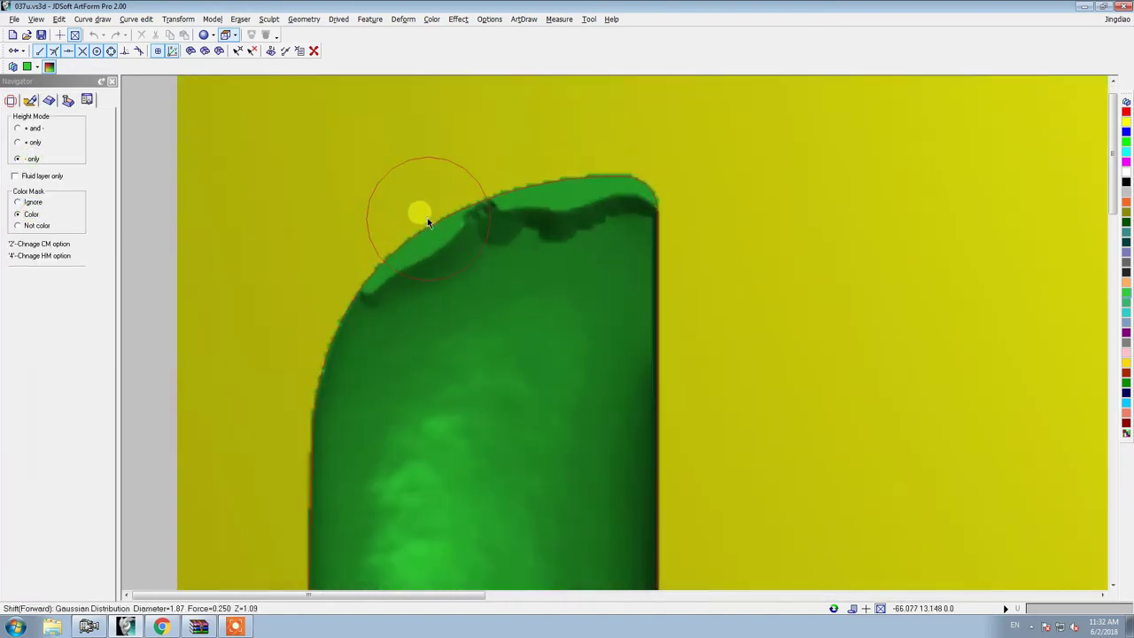
mouse_move(395, 256)
left_mouse_down()
mouse_move(488, 158)
mouse_move(535, 192)
mouse_move(620, 121)
mouse_move(384, 222)
mouse_move(497, 193)
mouse_move(609, 208)
mouse_move(609, 178)
left_mouse_up()
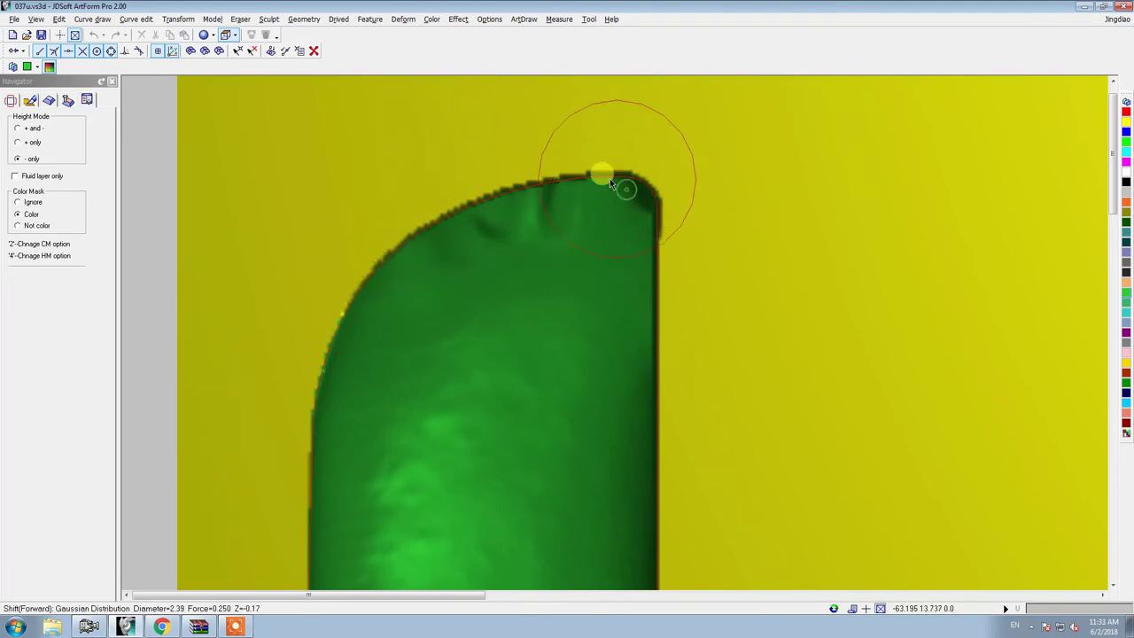
Step: Bring the bar's rounded top into view and reduce the smoothing shift to 1
scroll(532, 151, "down", 3)
scroll(497, 395, "down", 2)
scroll(479, 403, "up", 1)
scroll(543, 373, "up", 2)
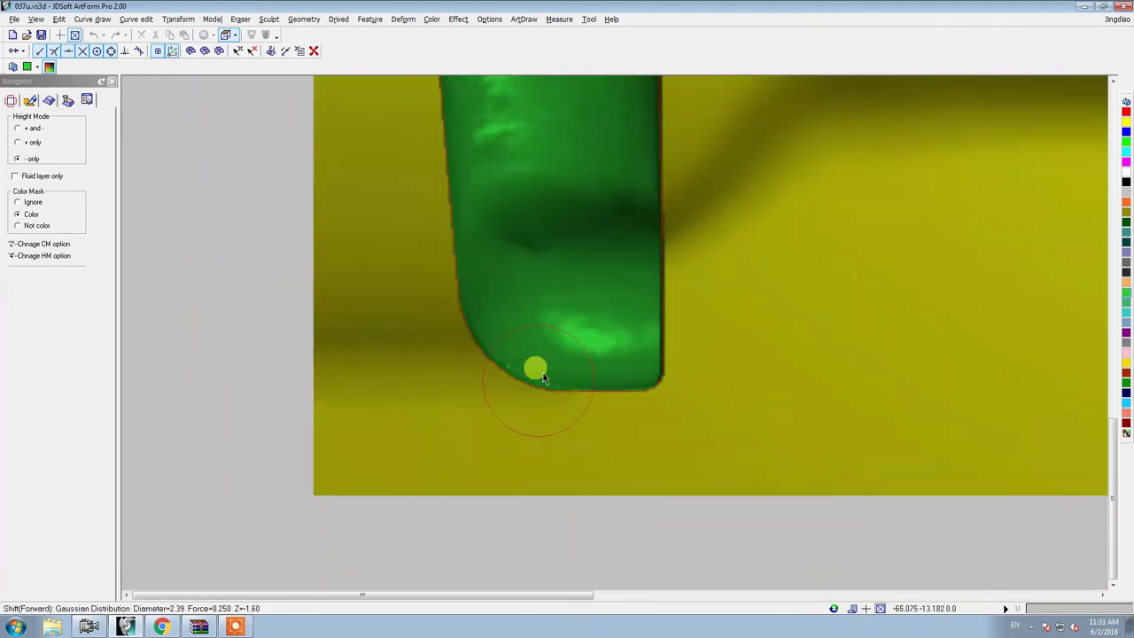
scroll(568, 226, "down", 2)
scroll(496, 266, "up", 3)
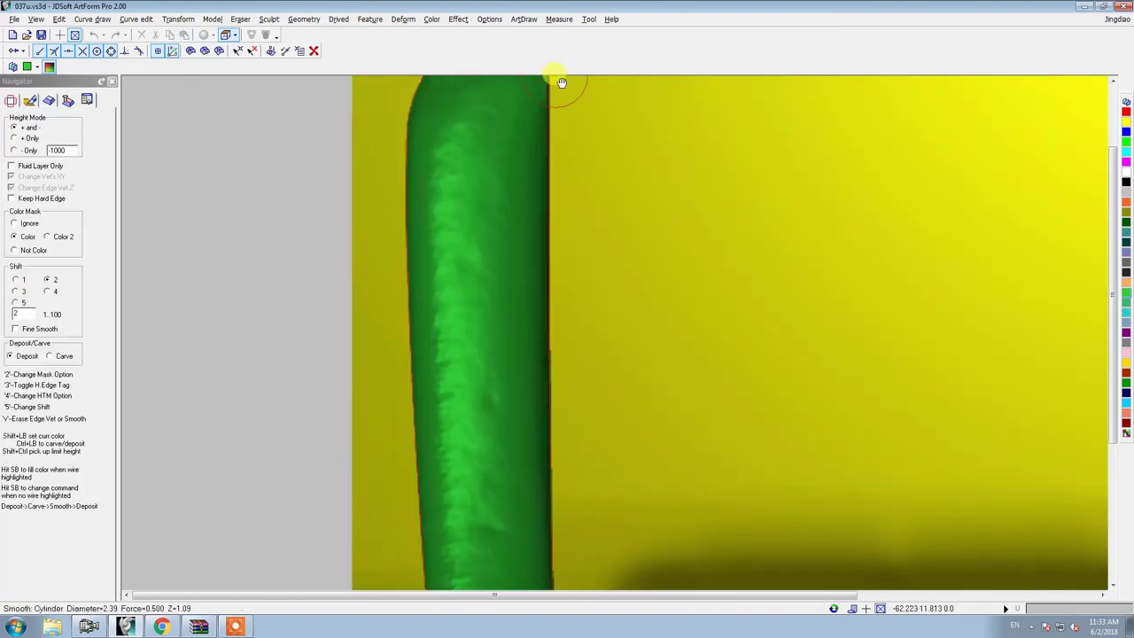
middle_click_drag(562, 83, 577, 156)
scroll(561, 127, "up", 1)
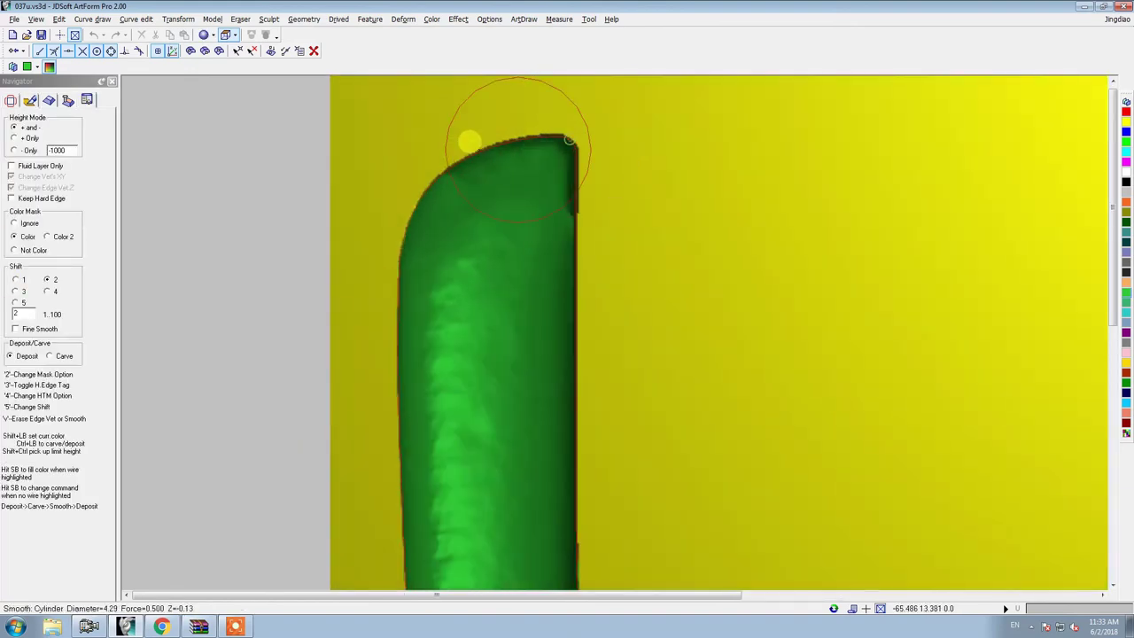
left_click(24, 280)
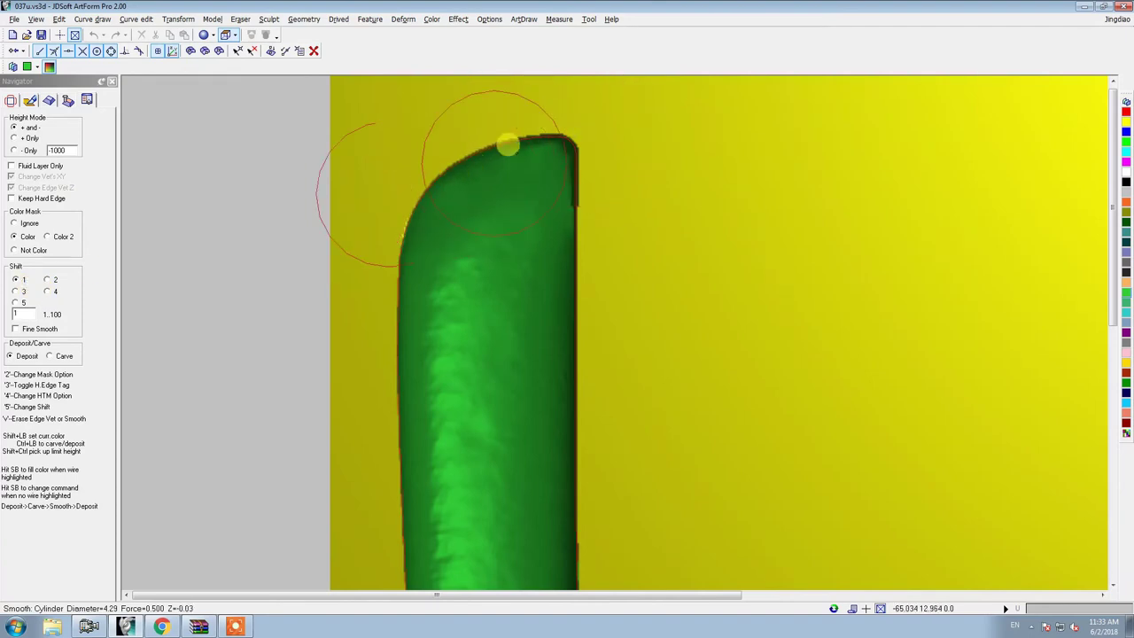
Step: Raise the smoothing shift to 2 and limit smoothing to the coloured bar area
scroll(529, 146, "down", 1)
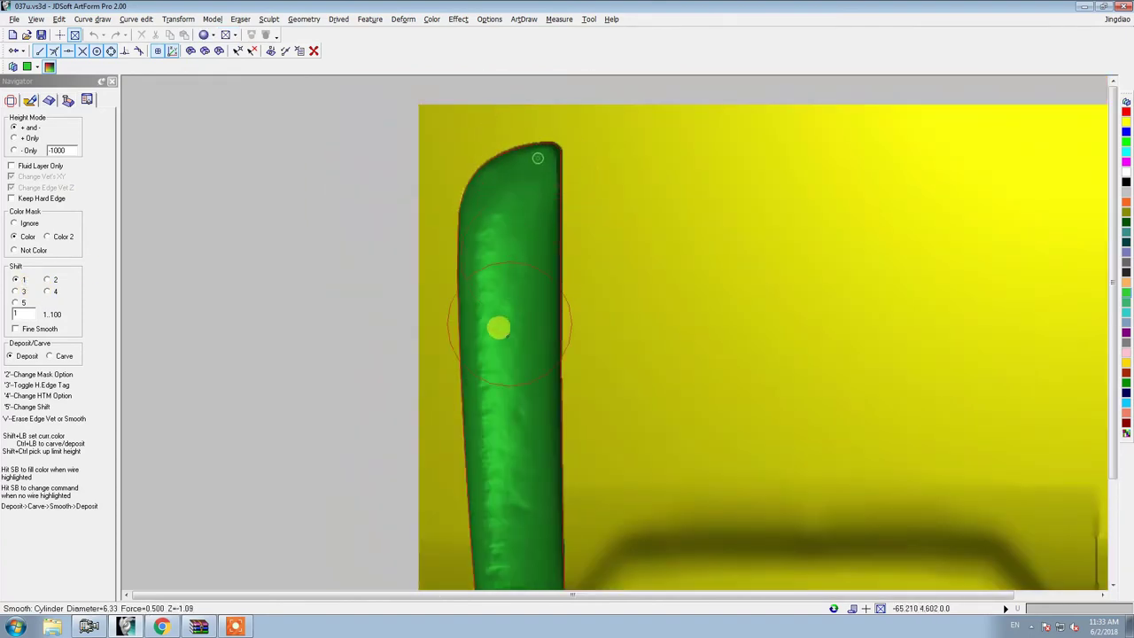
scroll(485, 448, "down", 1)
scroll(512, 383, "down", 1)
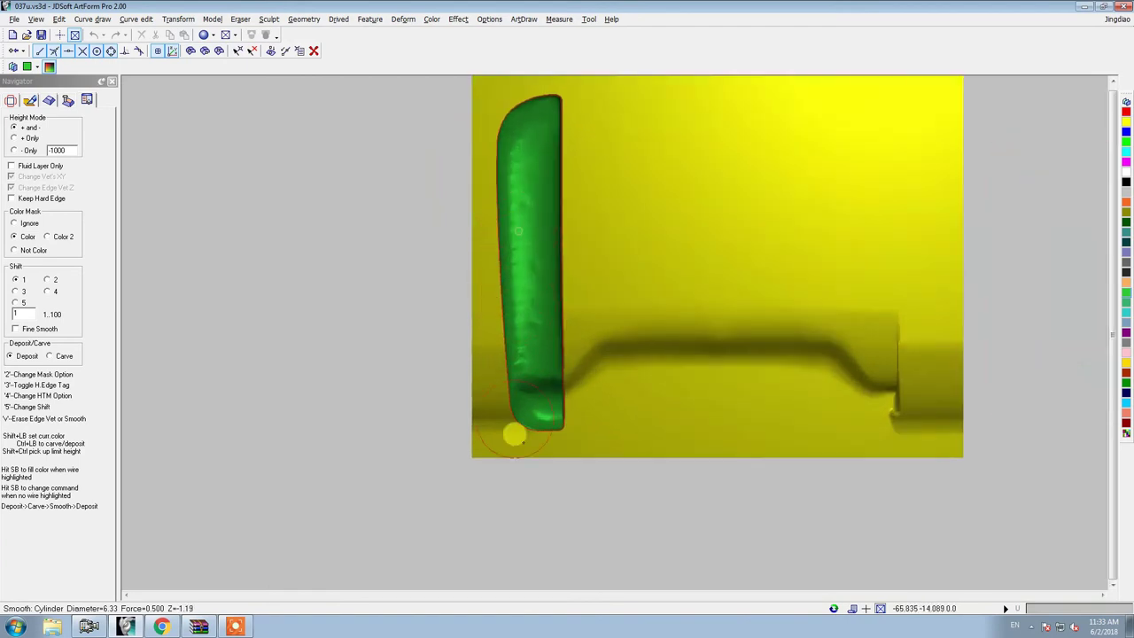
scroll(523, 185, "up", 1)
scroll(496, 354, "up", 2)
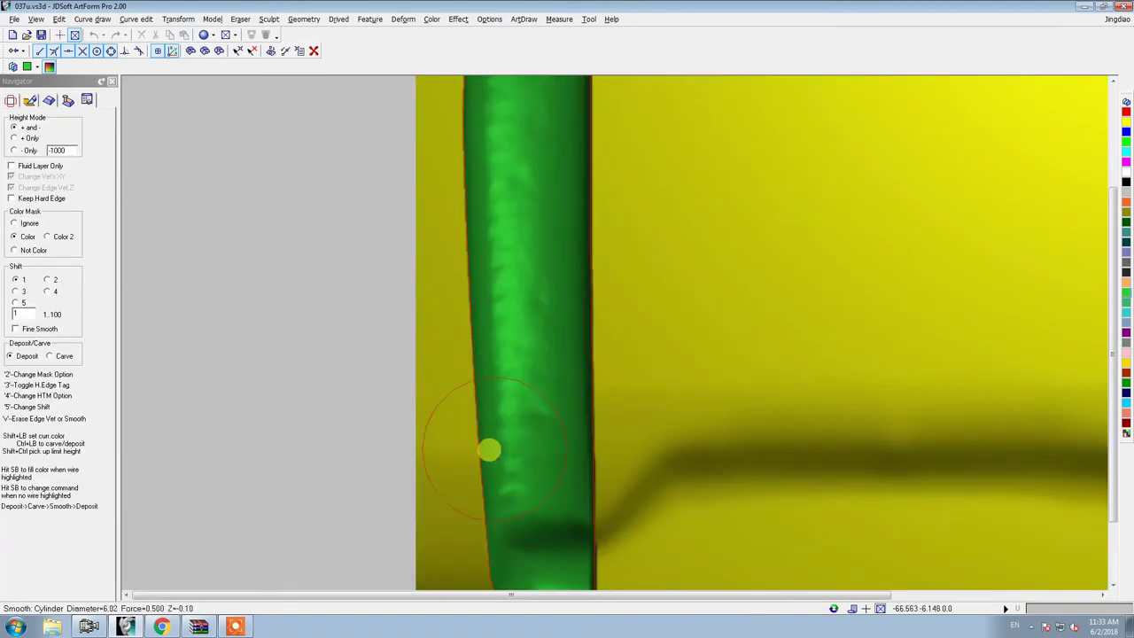
scroll(496, 434, "up", 3)
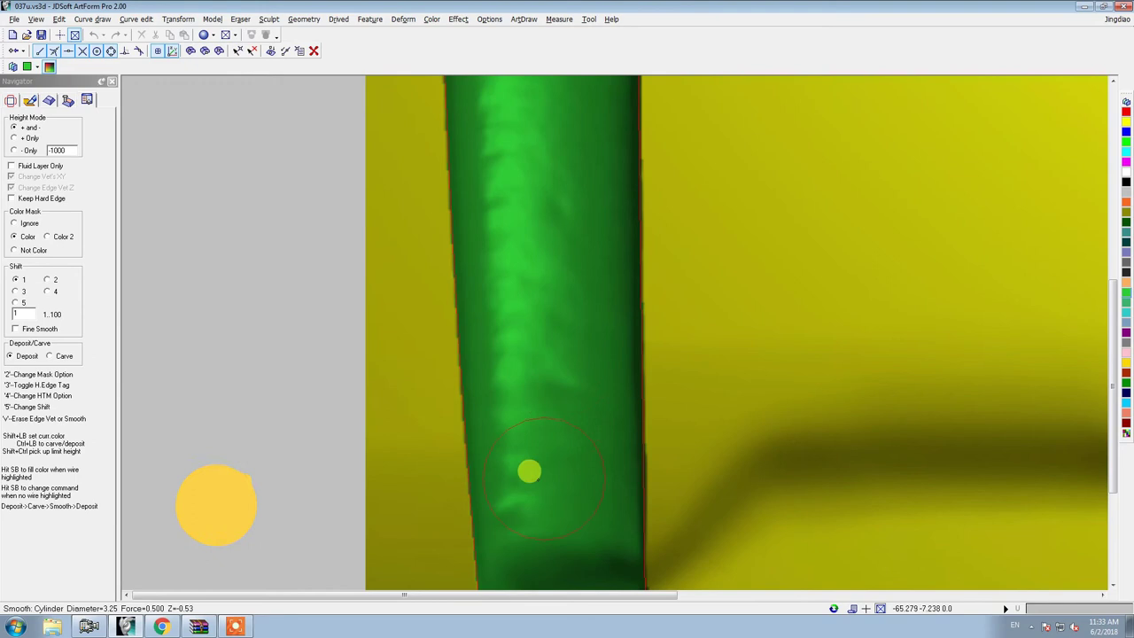
left_click(46, 279)
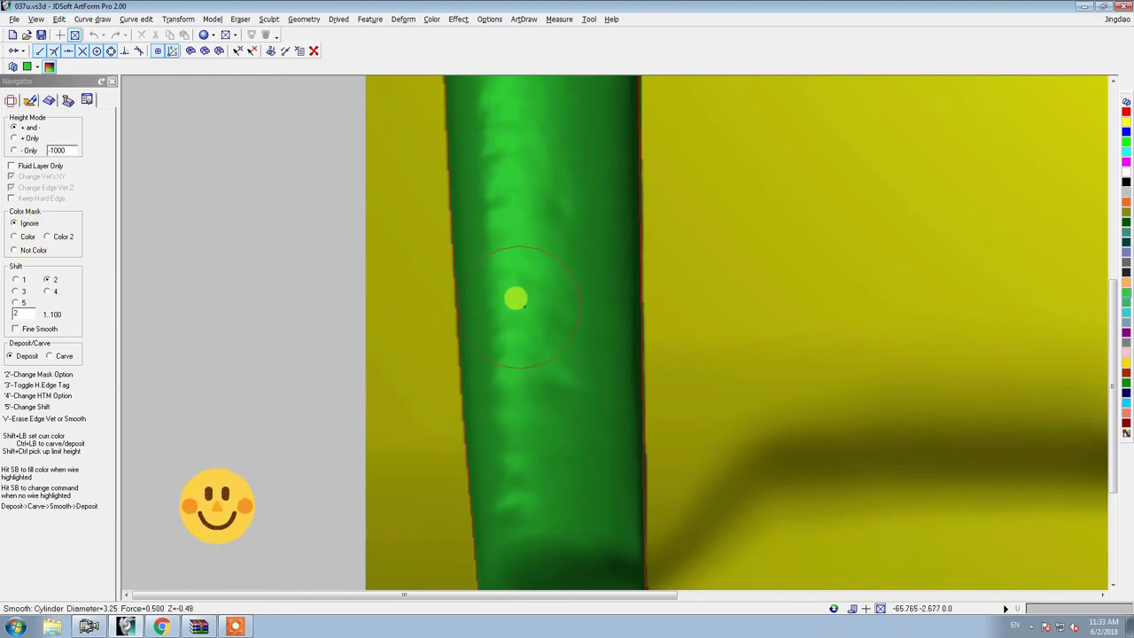
left_click(27, 237)
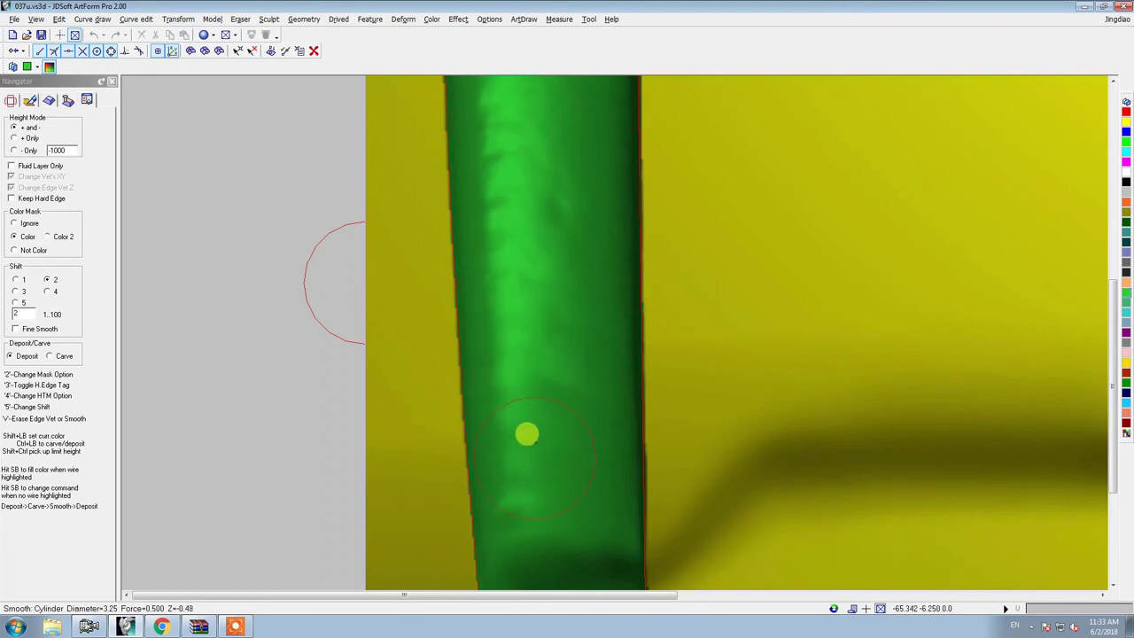
Step: Adjust the view along the green strip to show its bottom end and rounded top
mouse_move(535, 441)
middle_mouse_down()
mouse_move(557, 375)
mouse_move(527, 376)
middle_mouse_up()
mouse_move(537, 435)
middle_mouse_down()
mouse_move(517, 450)
mouse_move(523, 496)
middle_mouse_up()
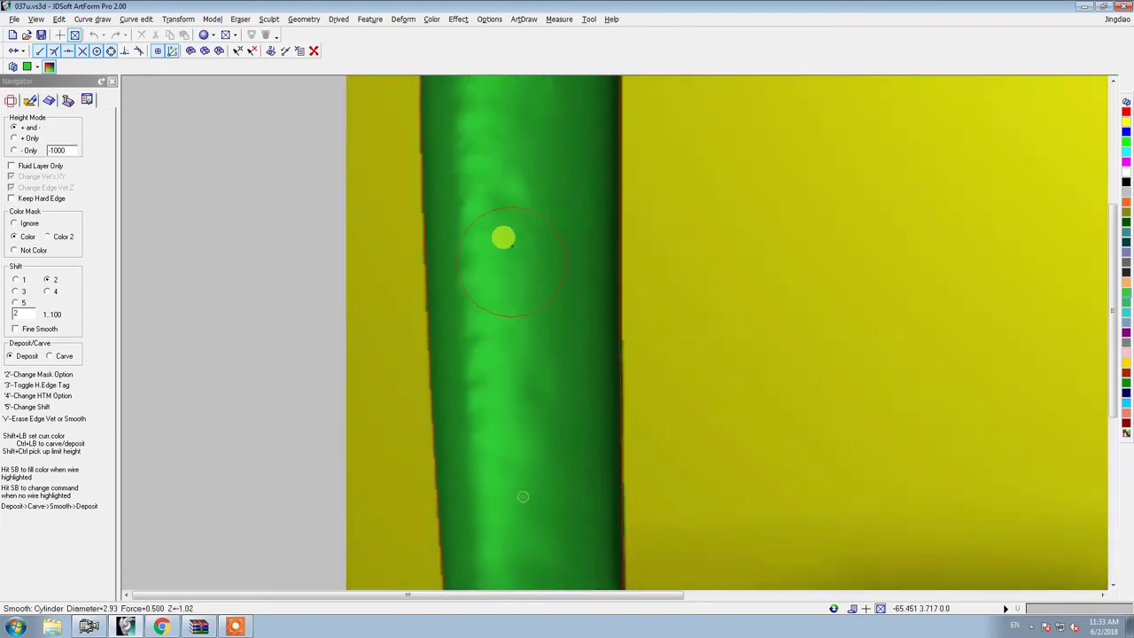
middle_click_drag(518, 430, 517, 532)
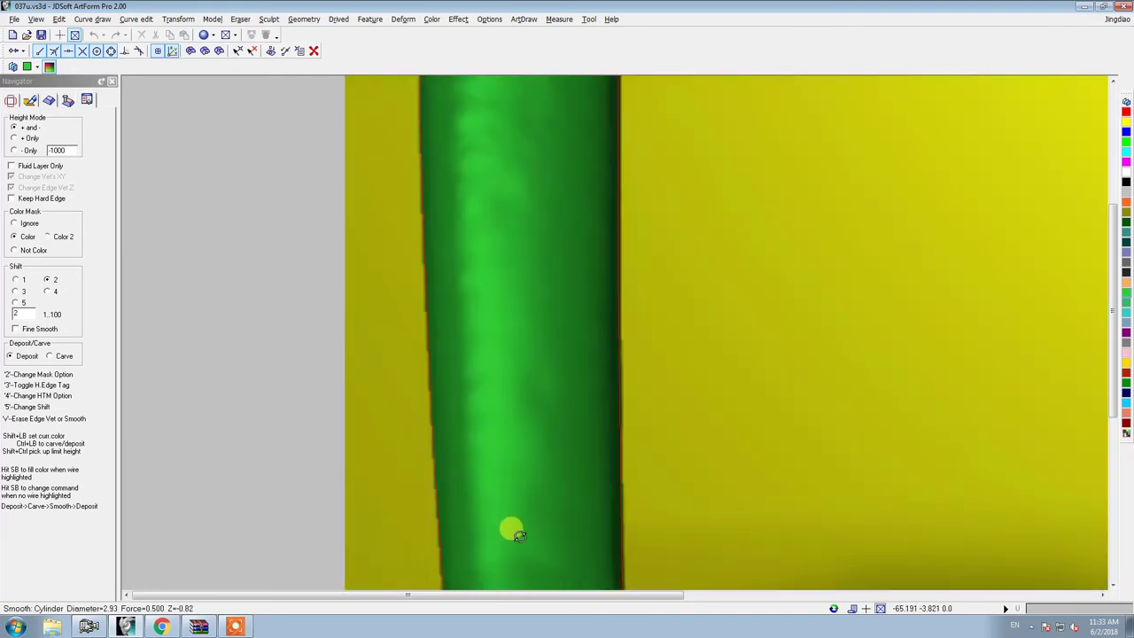
middle_click_drag(503, 338, 492, 381)
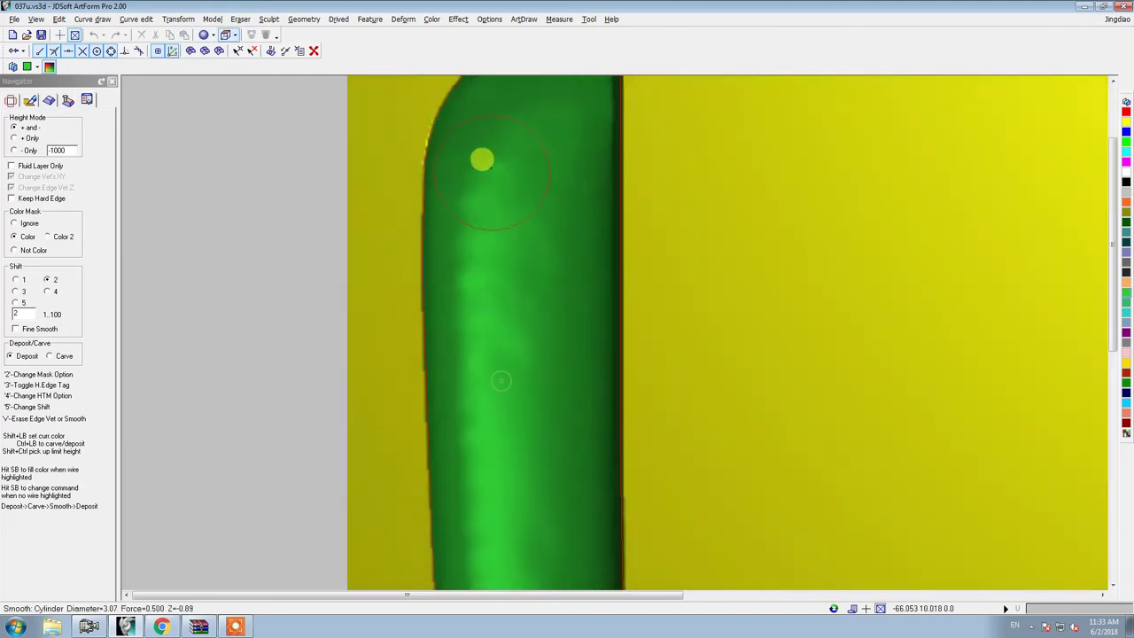
scroll(544, 189, "down", 2)
scroll(481, 221, "up", 2)
scroll(508, 185, "down", 2)
scroll(508, 186, "down", 1)
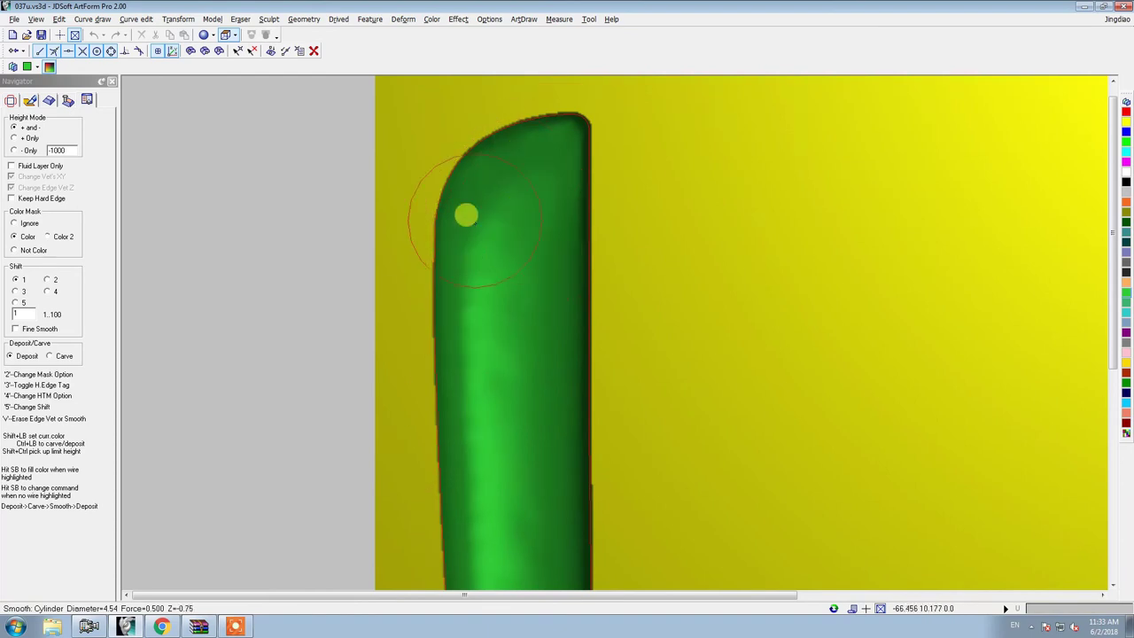
scroll(531, 354, "down", 3)
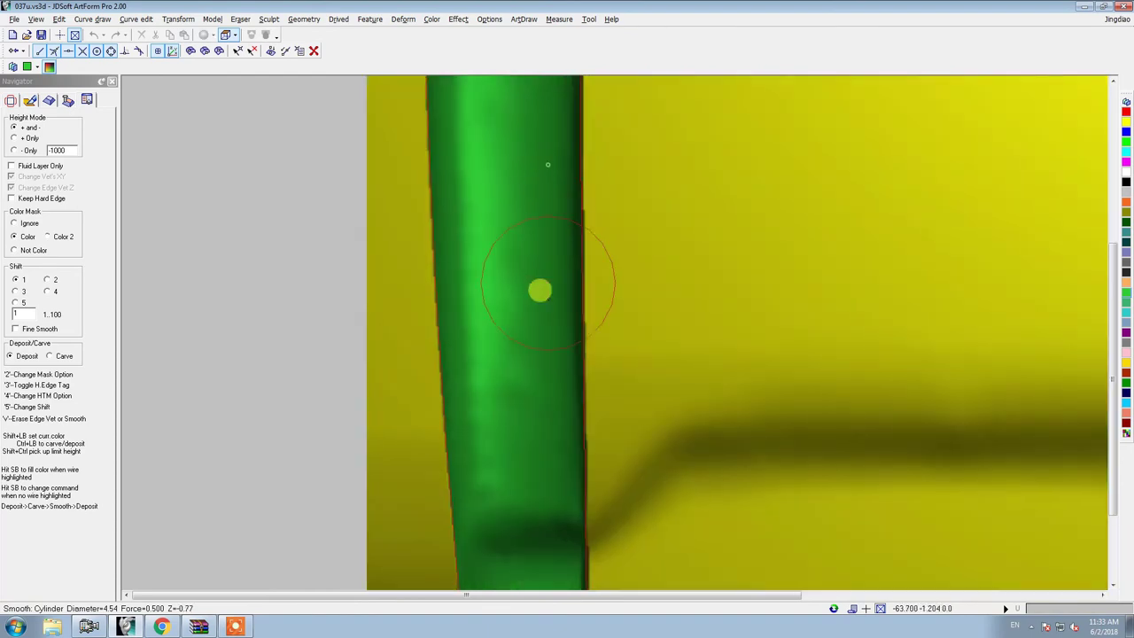
scroll(495, 352, "down", 2)
scroll(522, 351, "down", 1)
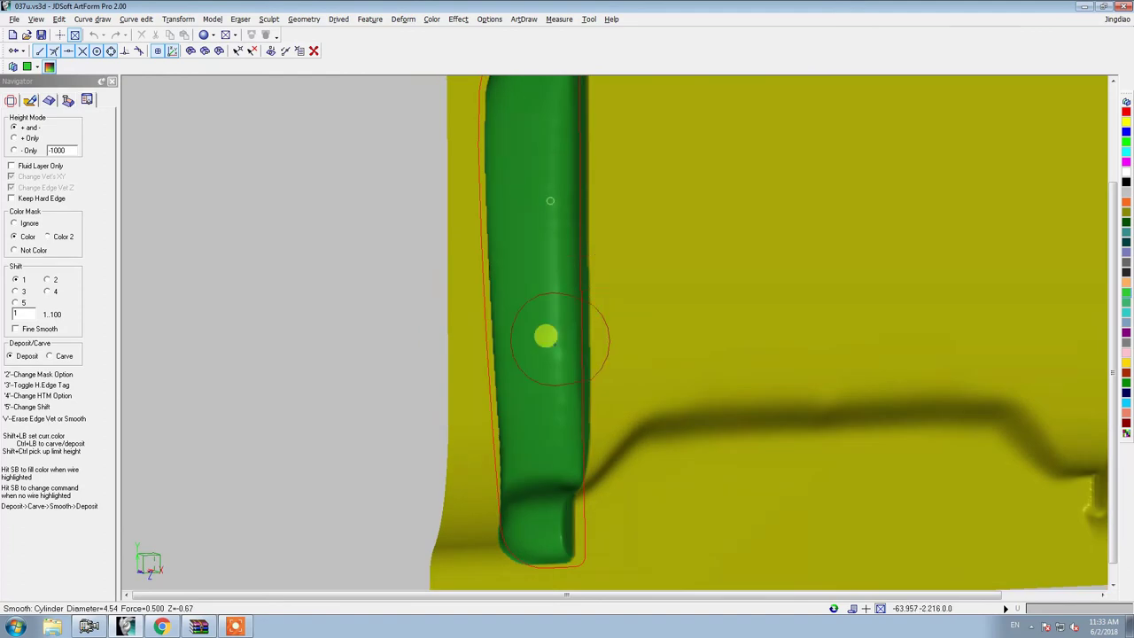
scroll(554, 483, "up", 1)
scroll(532, 496, "up", 1)
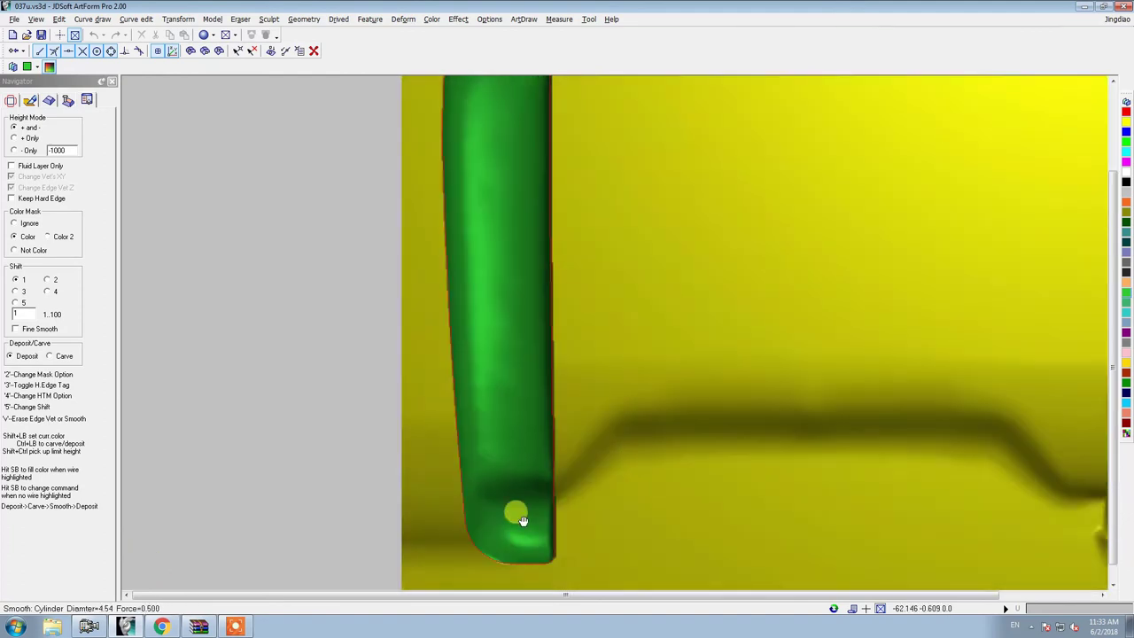
scroll(496, 425, "up", 2)
Step: Switch from smoothing to the Erase colouring command, clear the green side bar, and inspect it in perspective
middle_click_drag(468, 429, 466, 176)
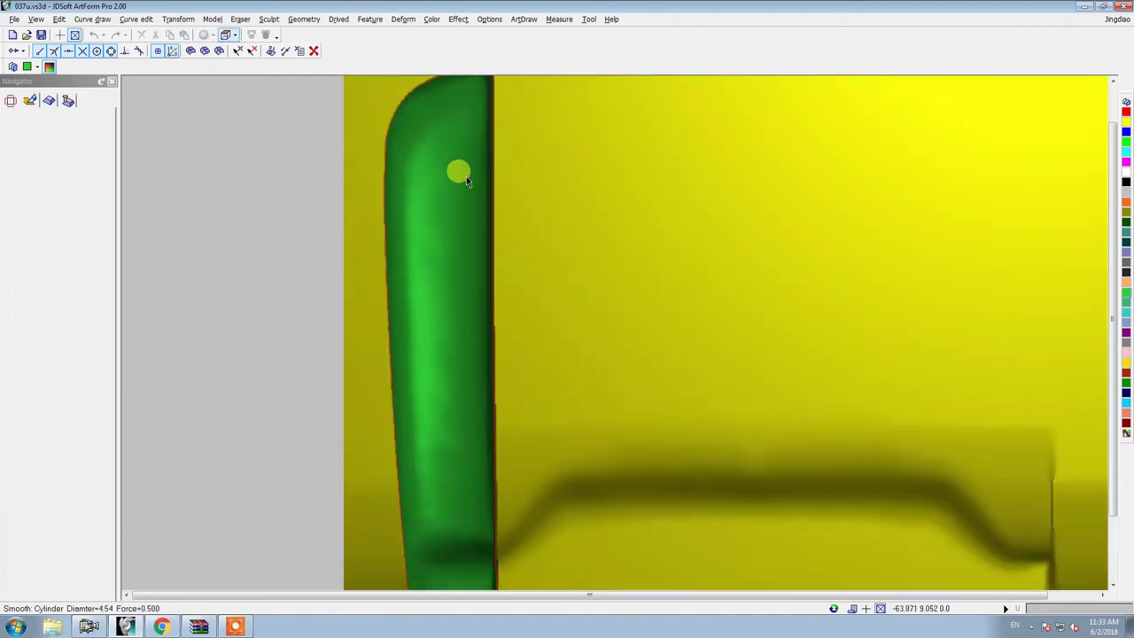
right_click(561, 214)
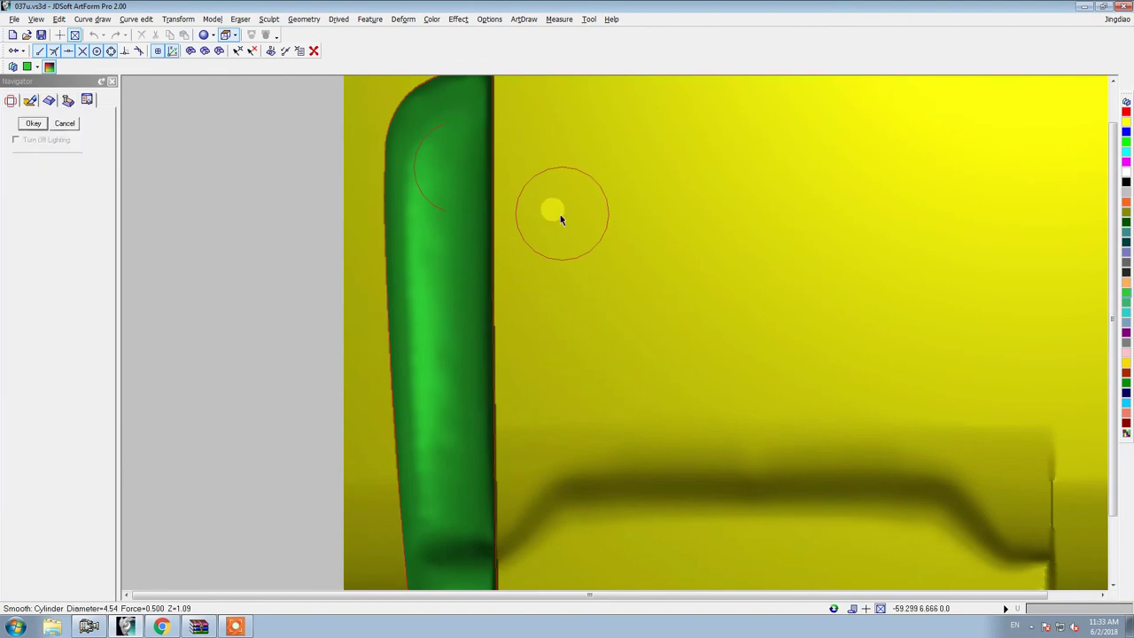
right_click(518, 261)
right_click(493, 260)
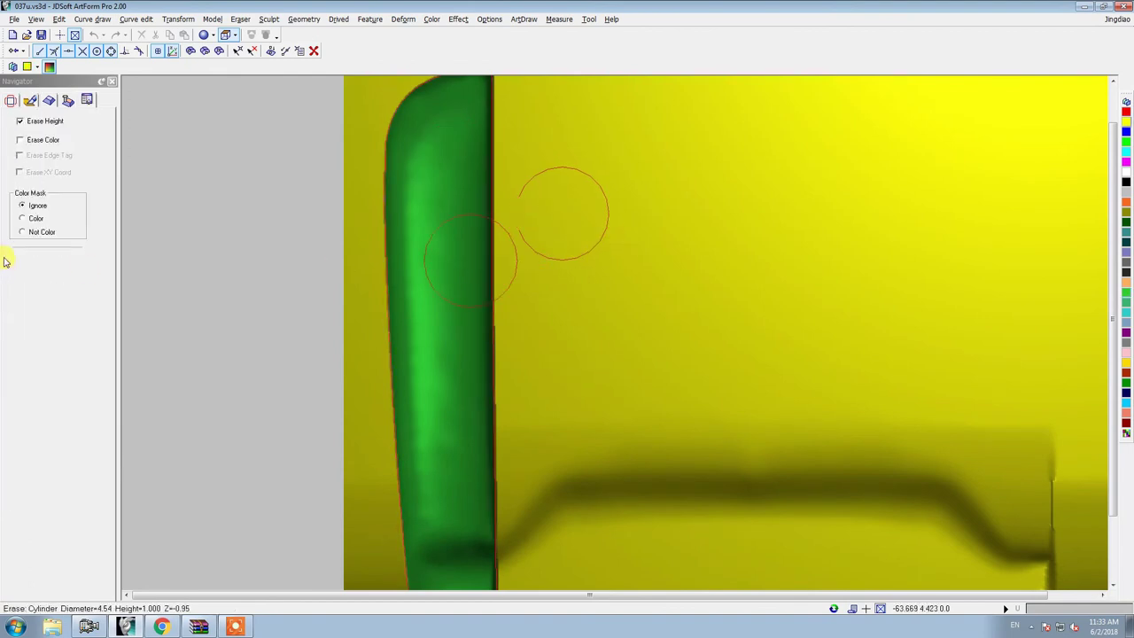
scroll(363, 213, "down", 2)
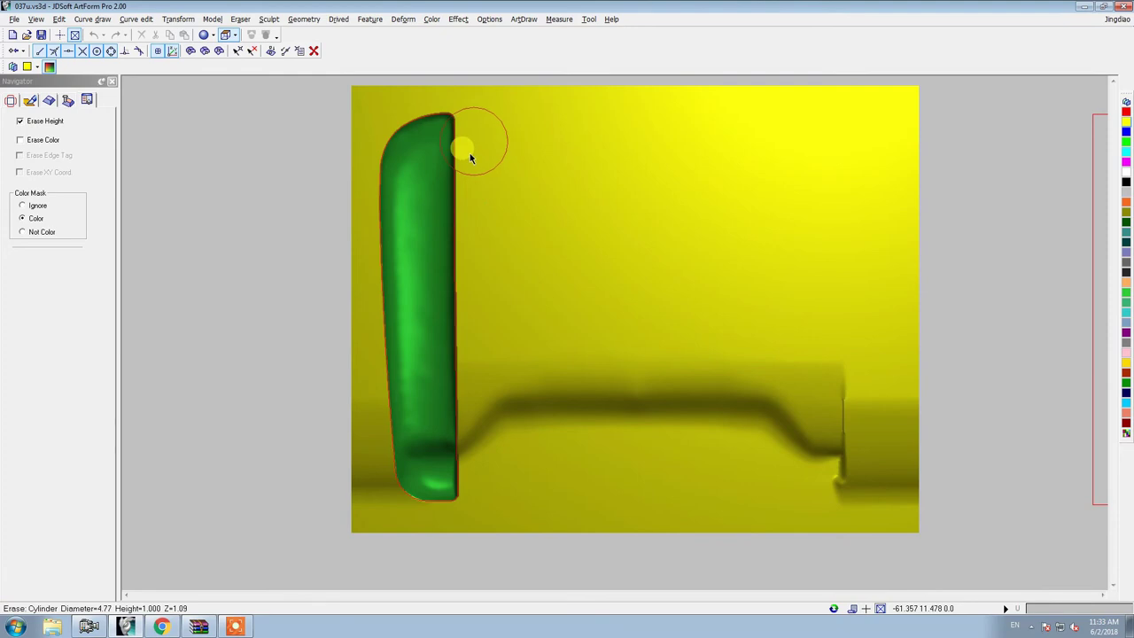
scroll(458, 390, "up", 2, "ctrl")
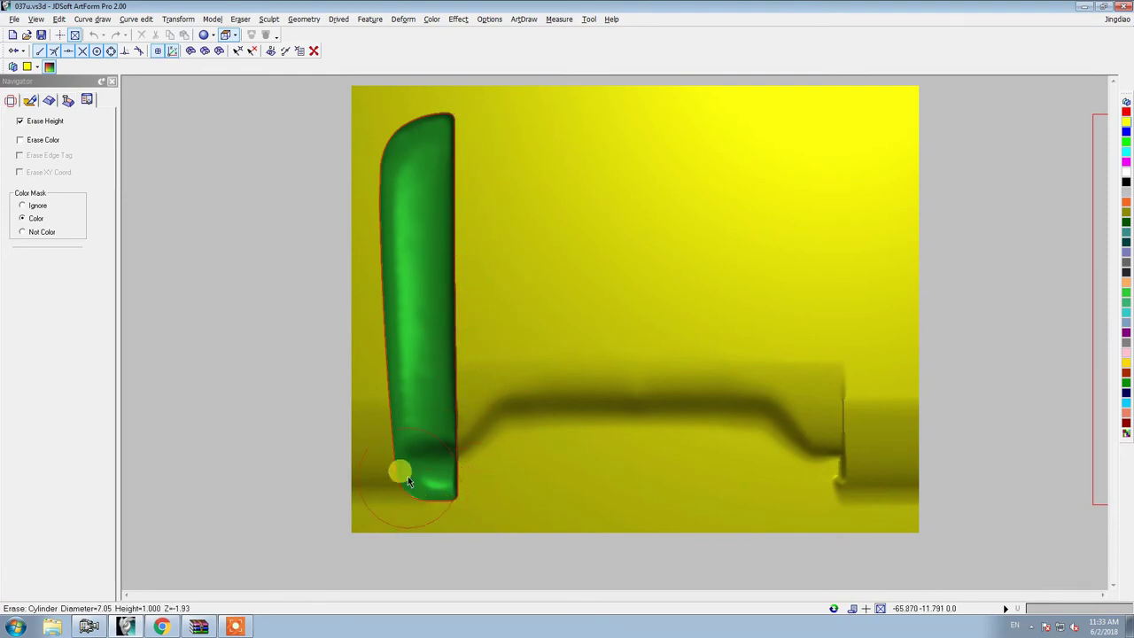
mouse_move(679, 240)
middle_mouse_down()
mouse_move(613, 248)
mouse_move(404, 355)
mouse_move(693, 182)
mouse_move(496, 499)
mouse_move(620, 441)
middle_mouse_up()
key("Escape")
mouse_move(387, 443)
middle_mouse_down()
mouse_move(411, 422)
mouse_move(508, 470)
mouse_move(467, 467)
mouse_move(366, 552)
middle_mouse_up()
Step: Seed-fill the panel background grey around the yellow side bar
scroll(367, 552, "up", 2)
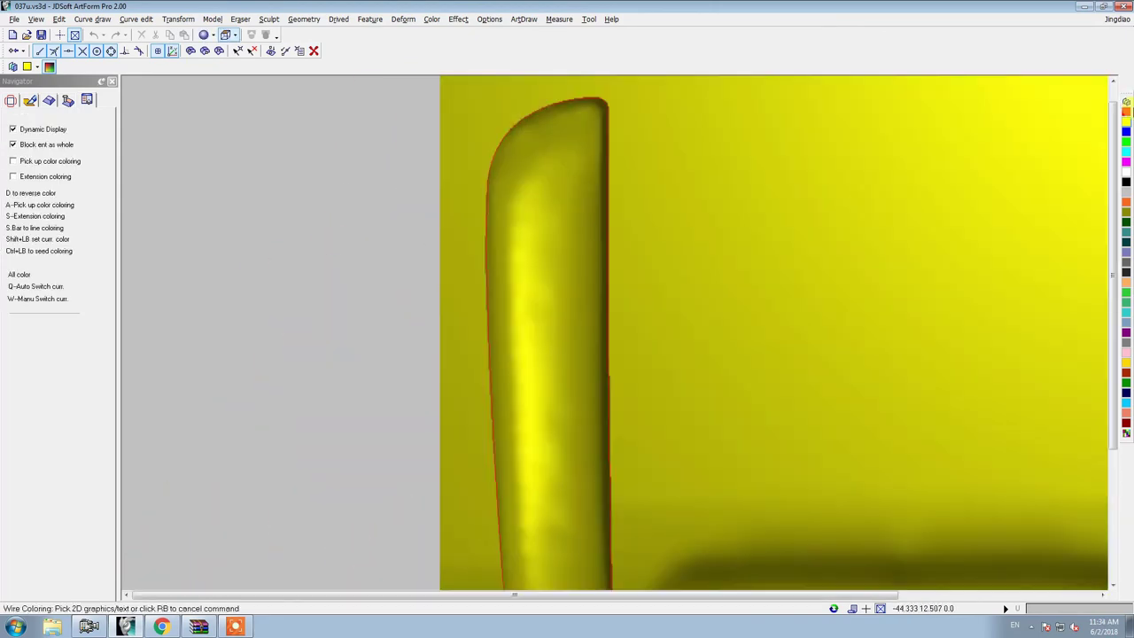
middle_click_drag(583, 138, 610, 93)
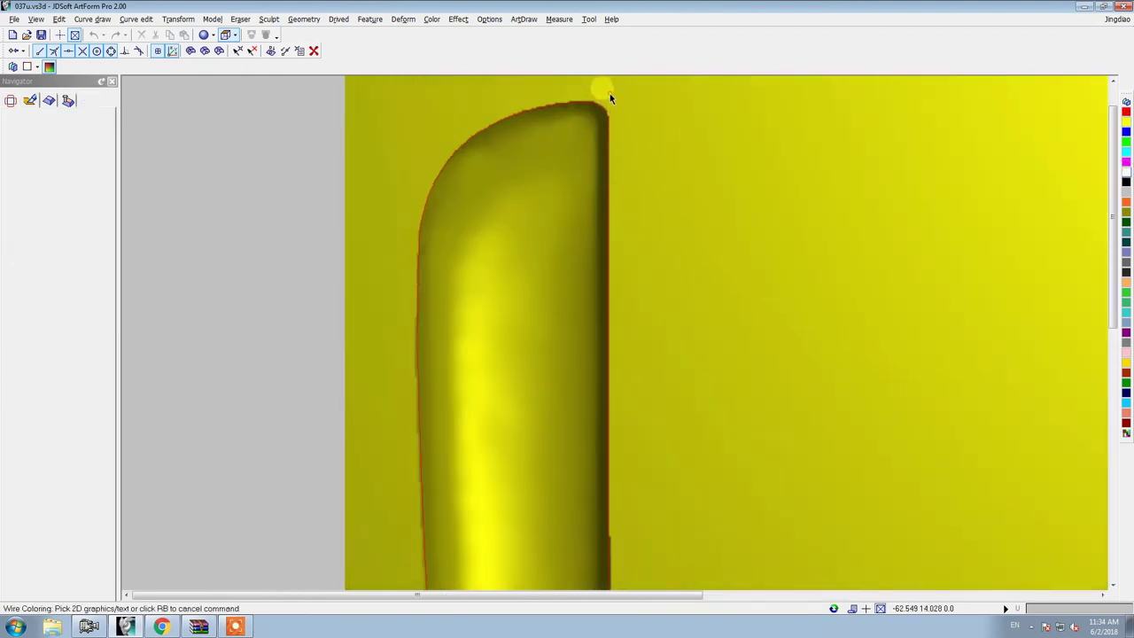
left_click(631, 119, "ctrl")
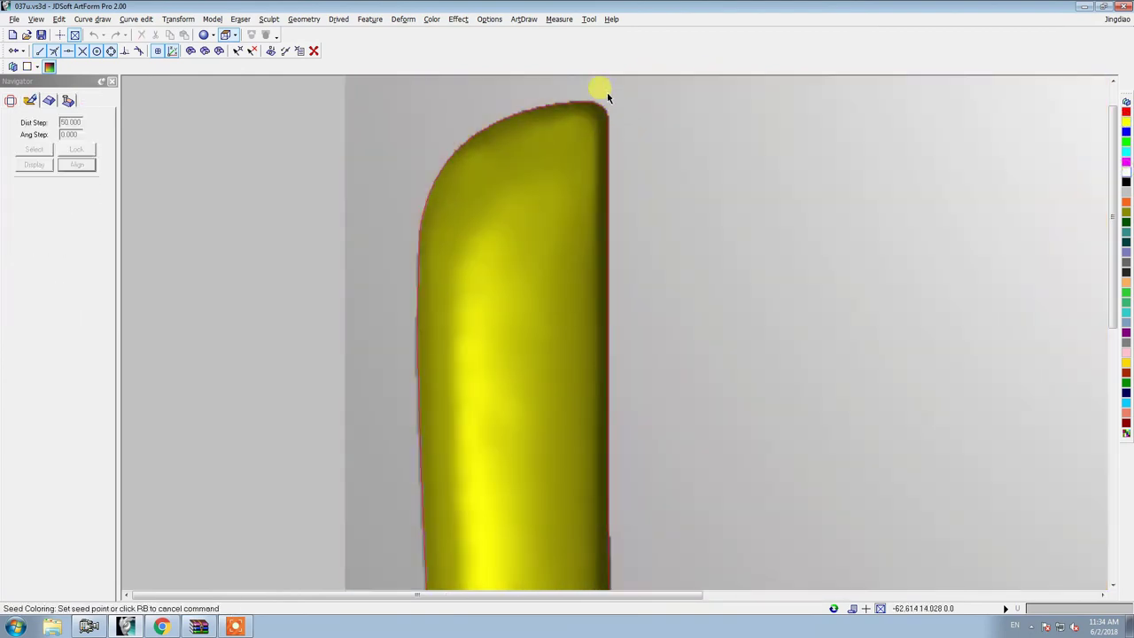
Step: Smooth the bar's rounded top corner with Color Mask Ignore and raise-only height mode
scroll(588, 190, "up", 2)
key("space")
scroll(621, 203, "up", 2)
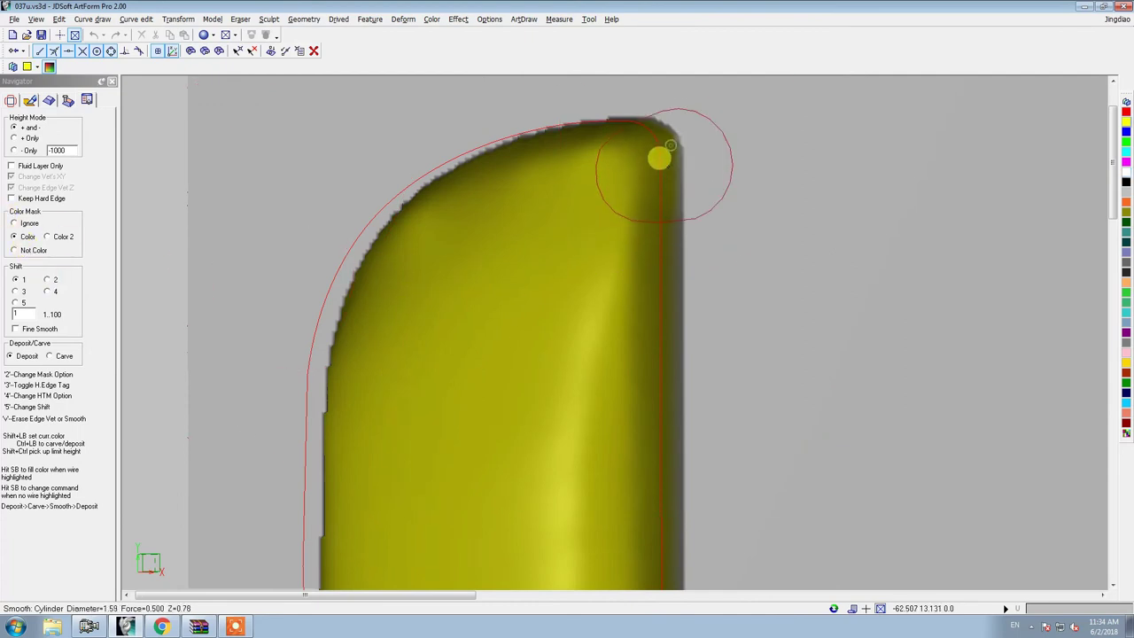
scroll(655, 159, "up", 1)
scroll(655, 160, "down", 1)
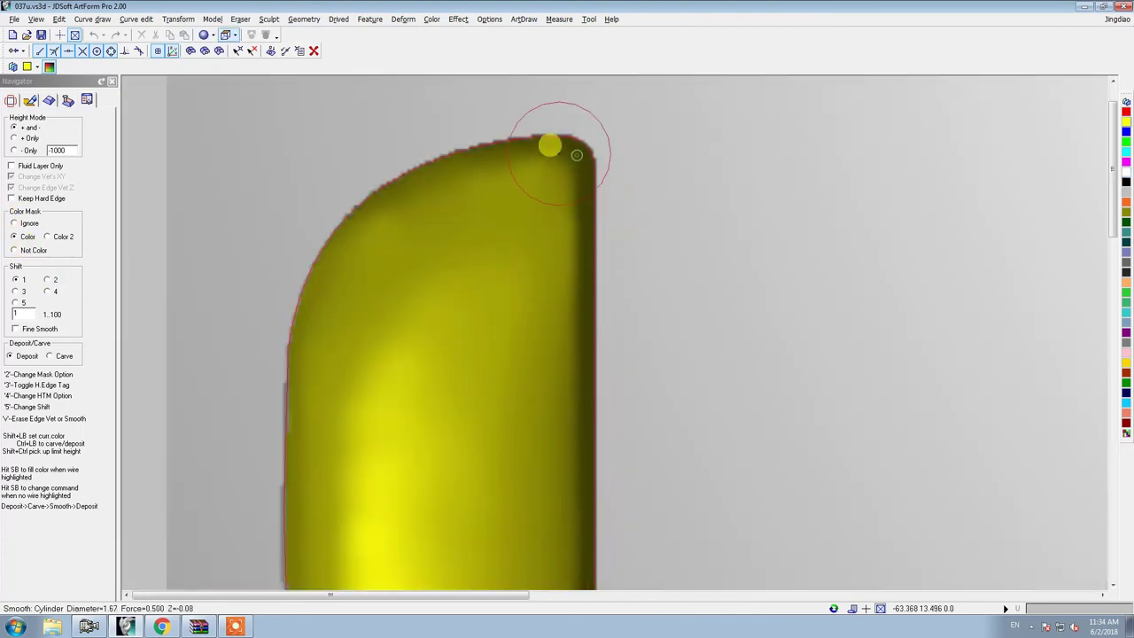
scroll(425, 171, "down", 2)
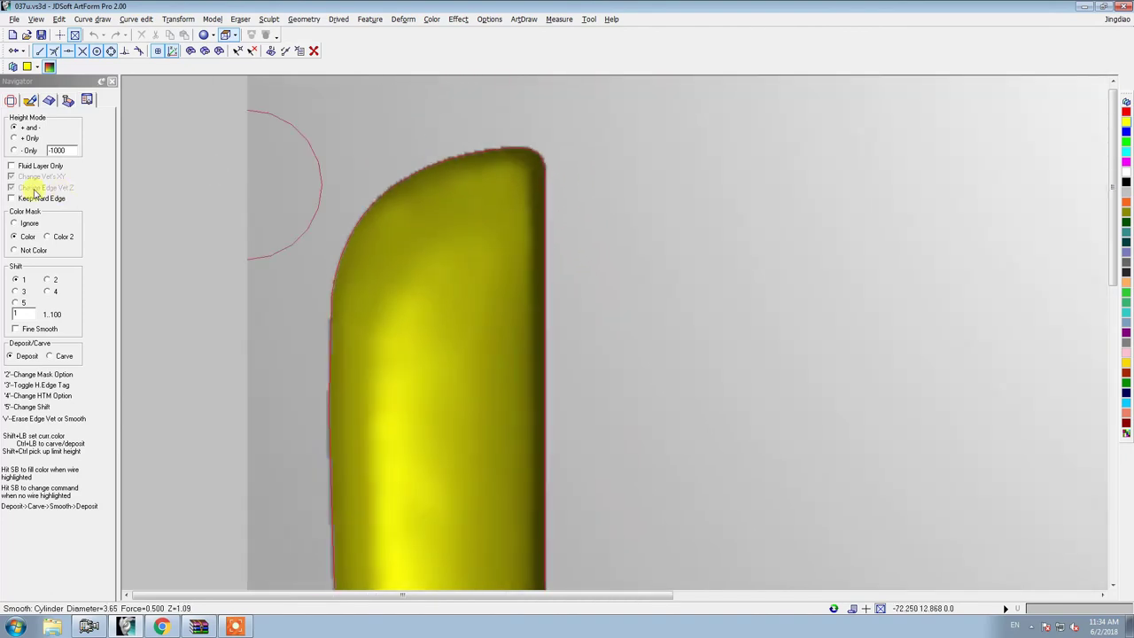
left_click(25, 223)
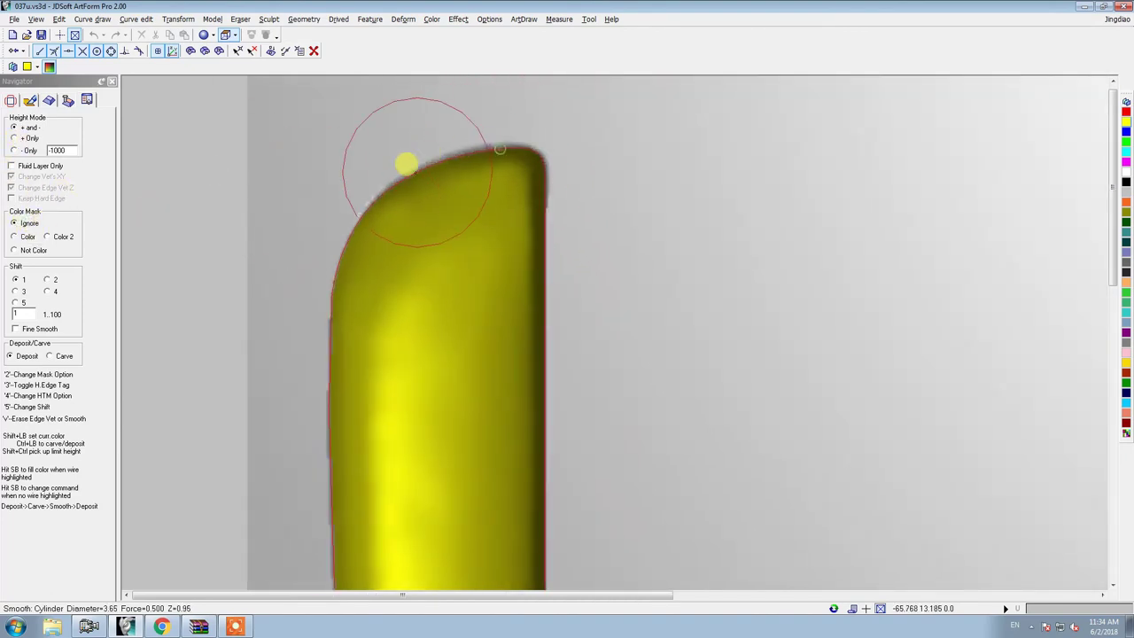
left_click(38, 139)
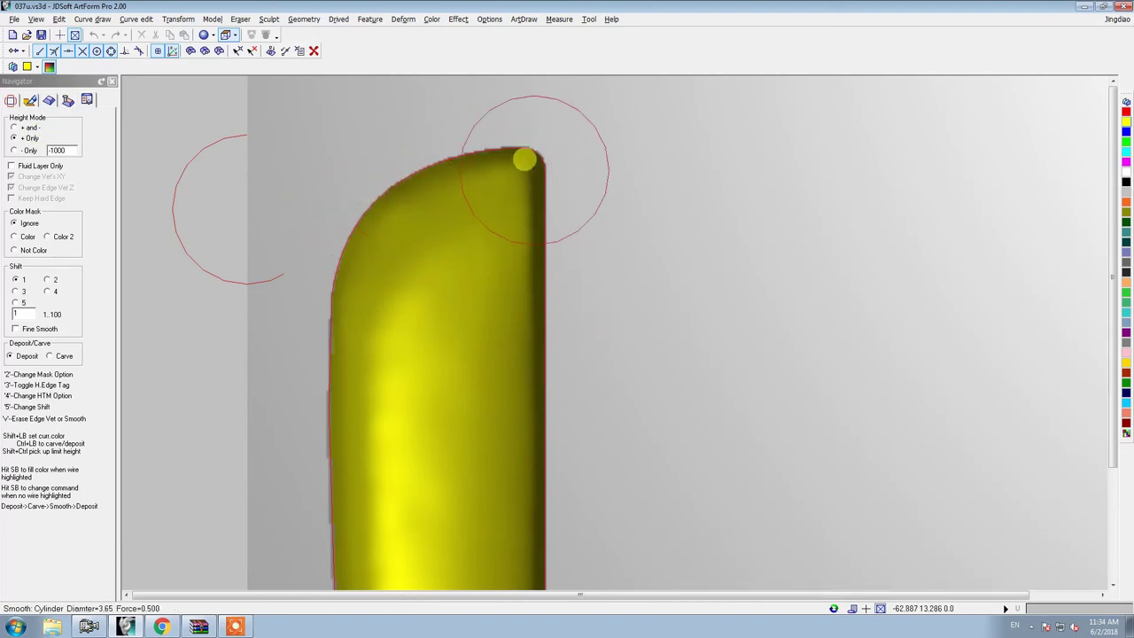
Step: Smooth the side bar's body with the brush both raising and lowering, then exit the brush
scroll(525, 157, "down", 2)
scroll(481, 373, "up", 2)
key("4")
scroll(504, 369, "up", 2)
scroll(507, 310, "up", 1)
scroll(506, 297, "down", 2)
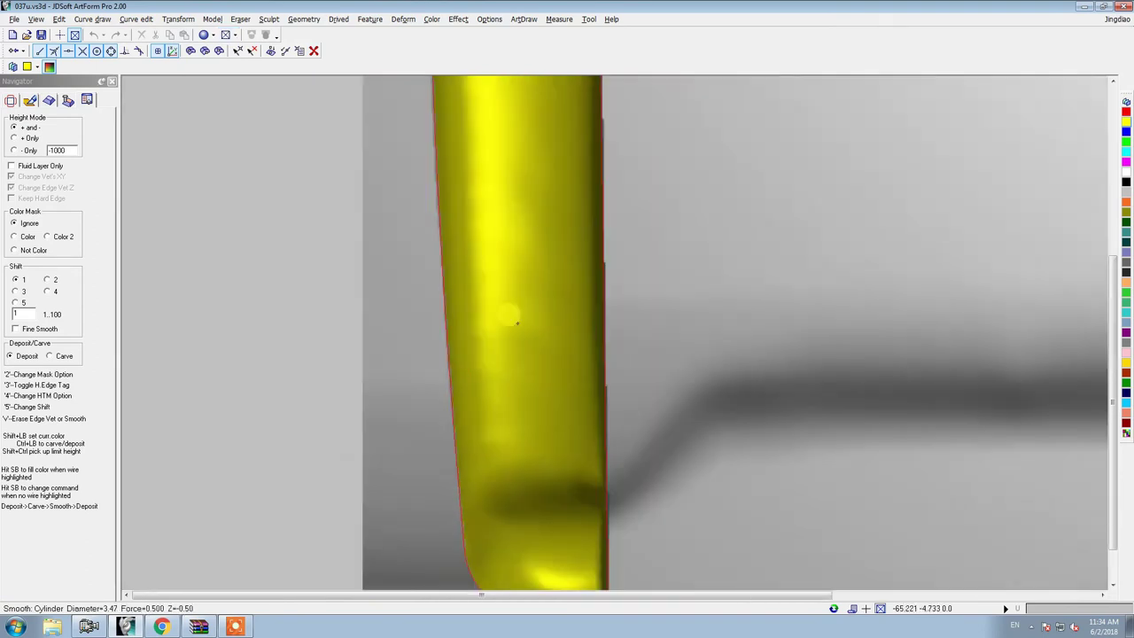
scroll(509, 346, "down", 1)
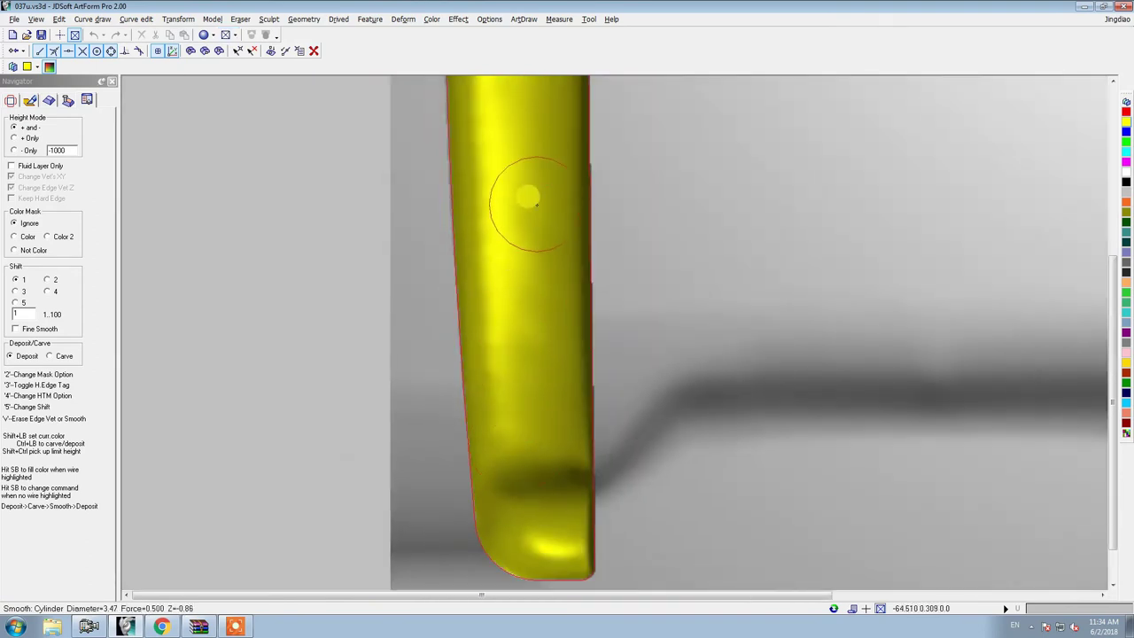
scroll(526, 204, "down", 3)
right_click(550, 373)
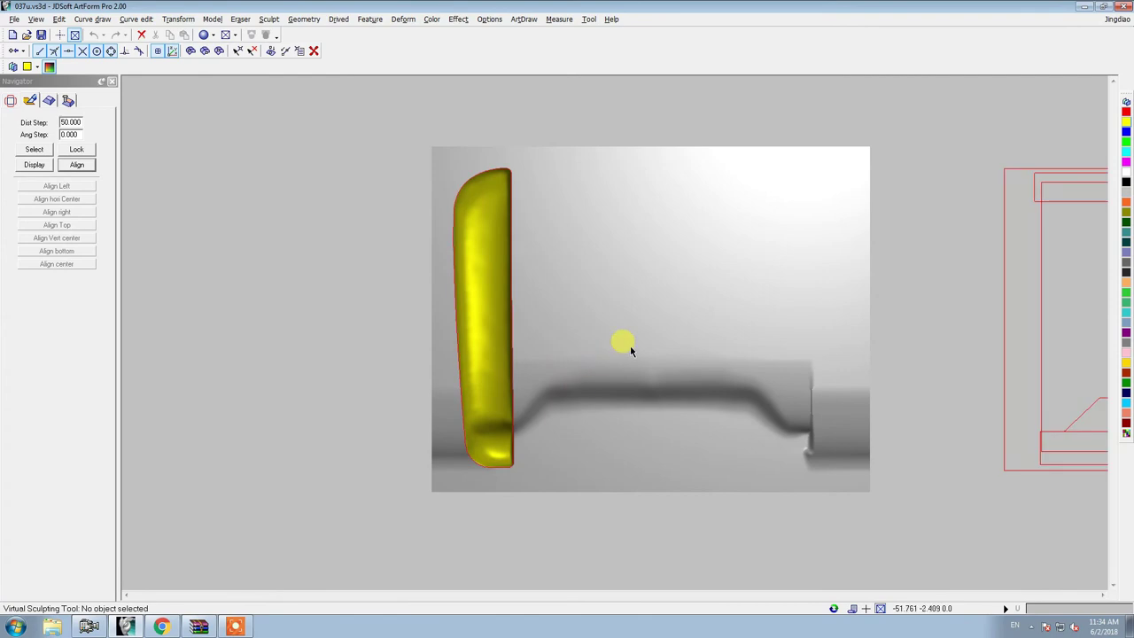
Step: Build a Virtual Sculpting block around the top bar rectangle with 2.00 mm margin and 0.1 XY step
scroll(953, 253, "down", 2)
left_click(957, 238)
scroll(692, 252, "up", 2)
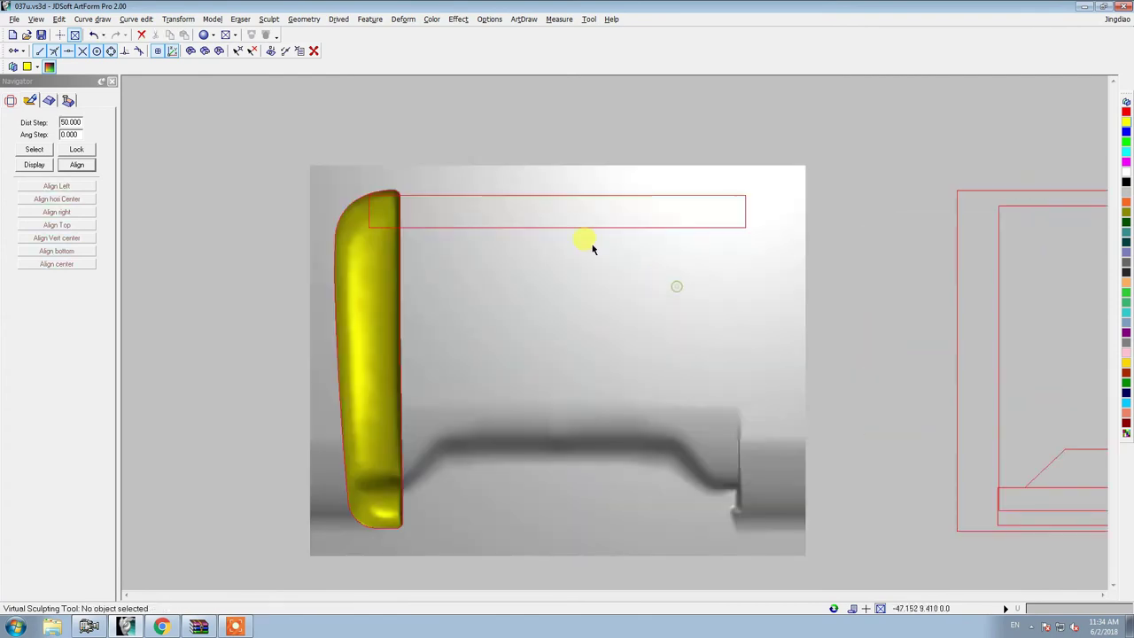
key("space")
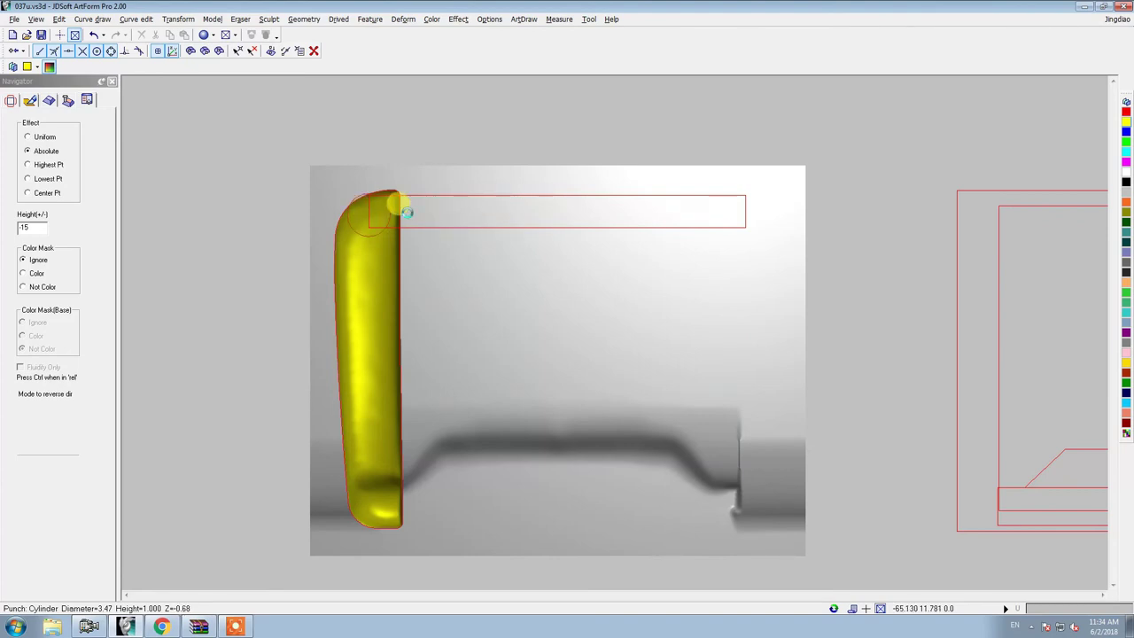
right_click(443, 210)
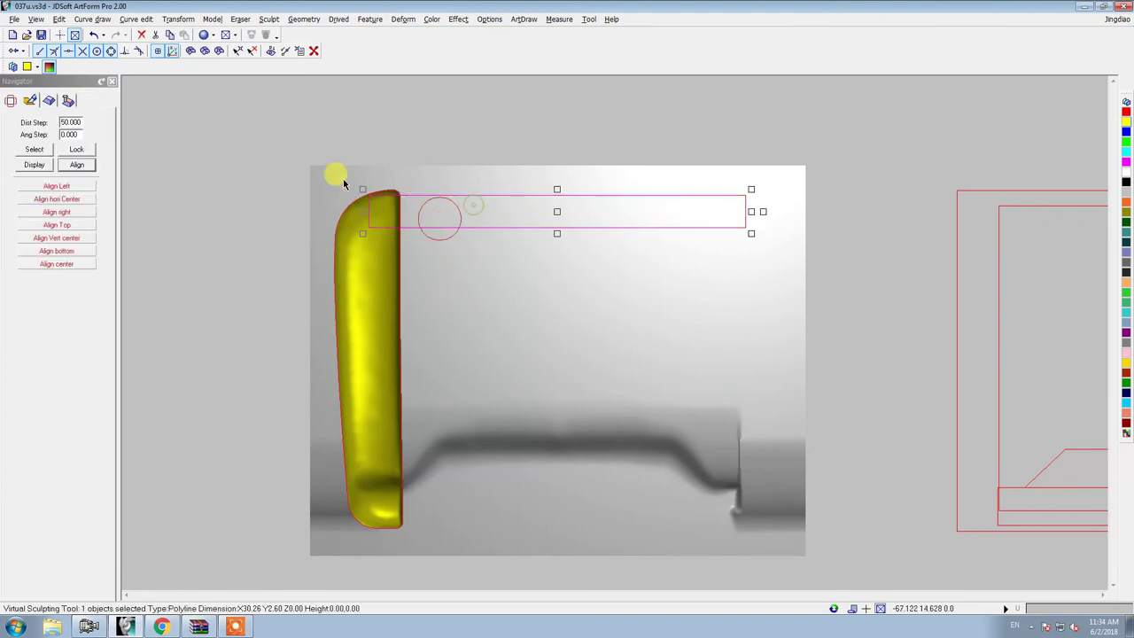
left_click(232, 18)
left_click(226, 32)
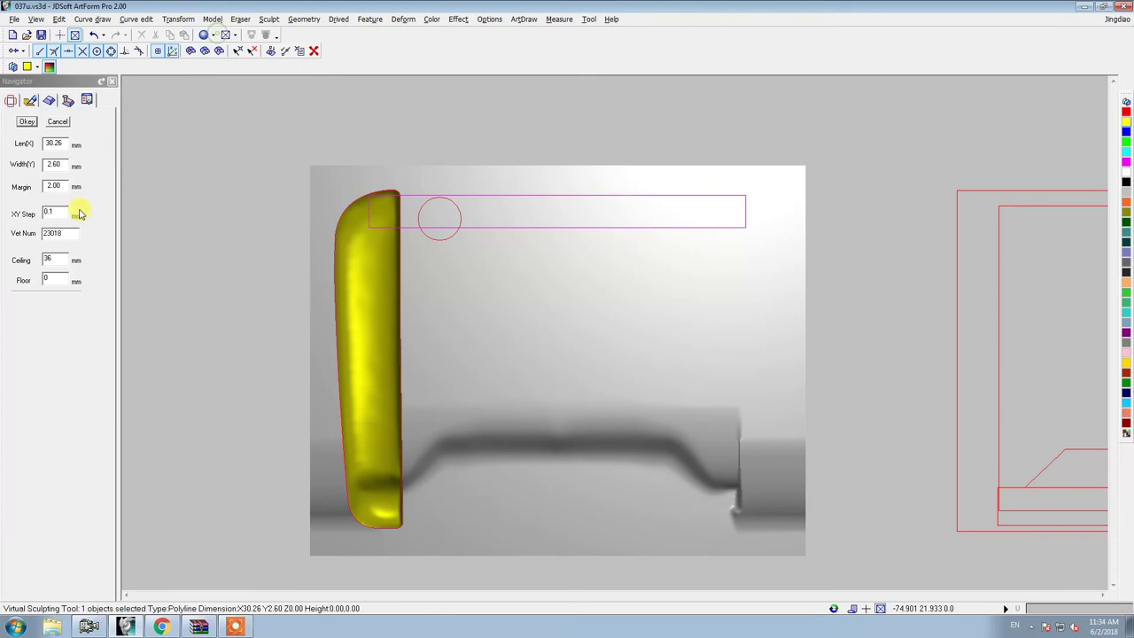
key("Return")
right_click(533, 211)
mouse_move(212, 19)
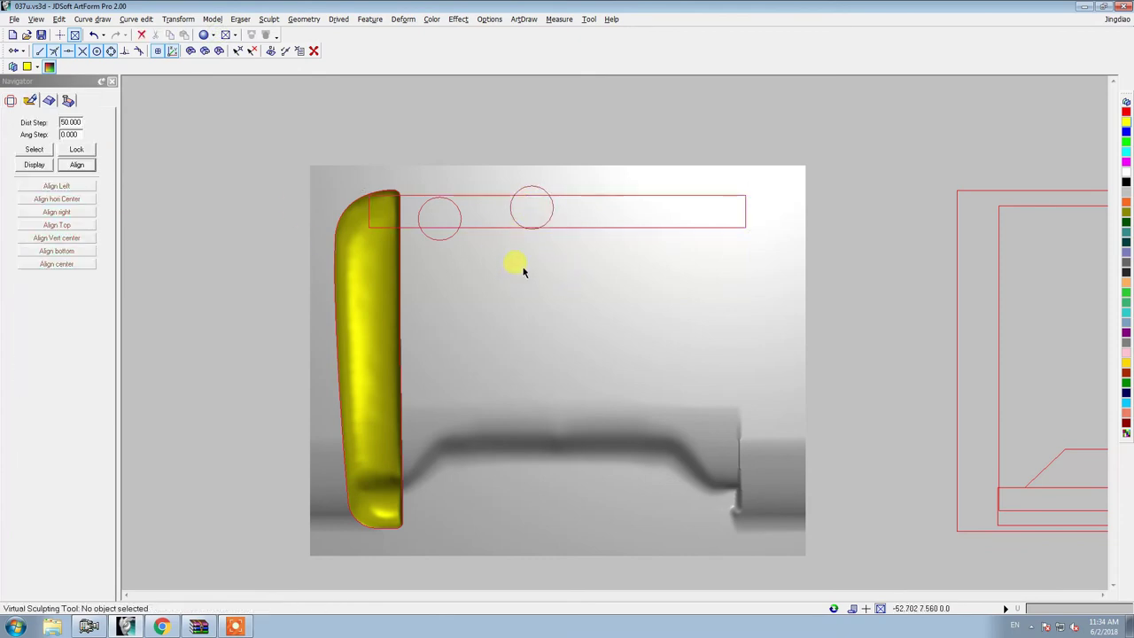
left_click(240, 18)
left_click(212, 36)
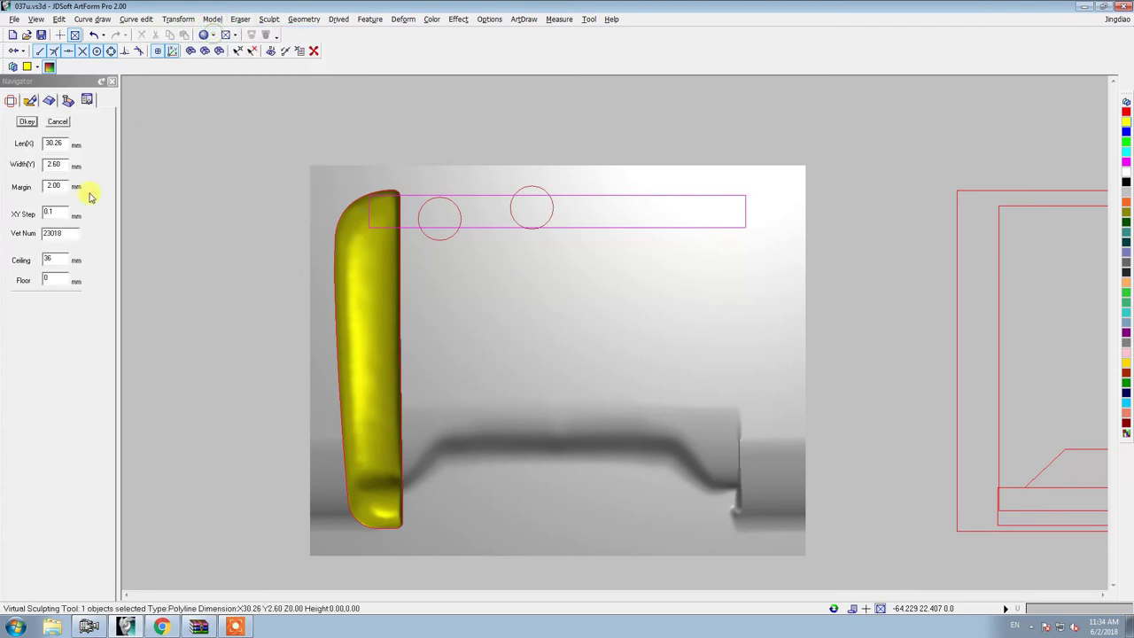
key("Return")
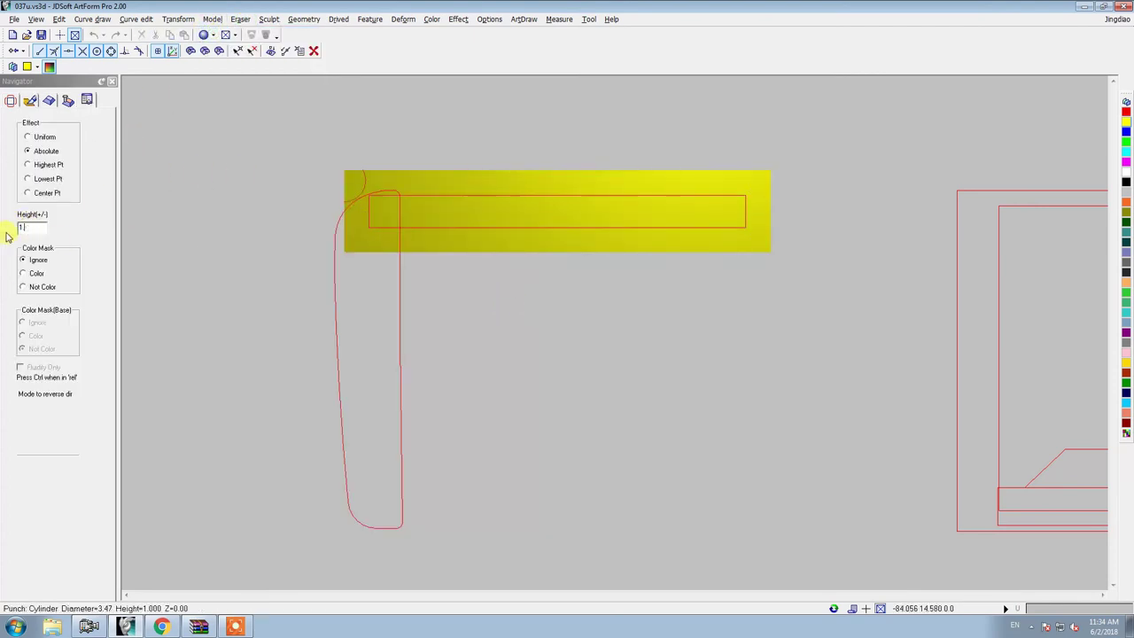
Step: Raise the top bar rectangle as a same-height region relief in its sculpting block
scroll(369, 185, "up", 2)
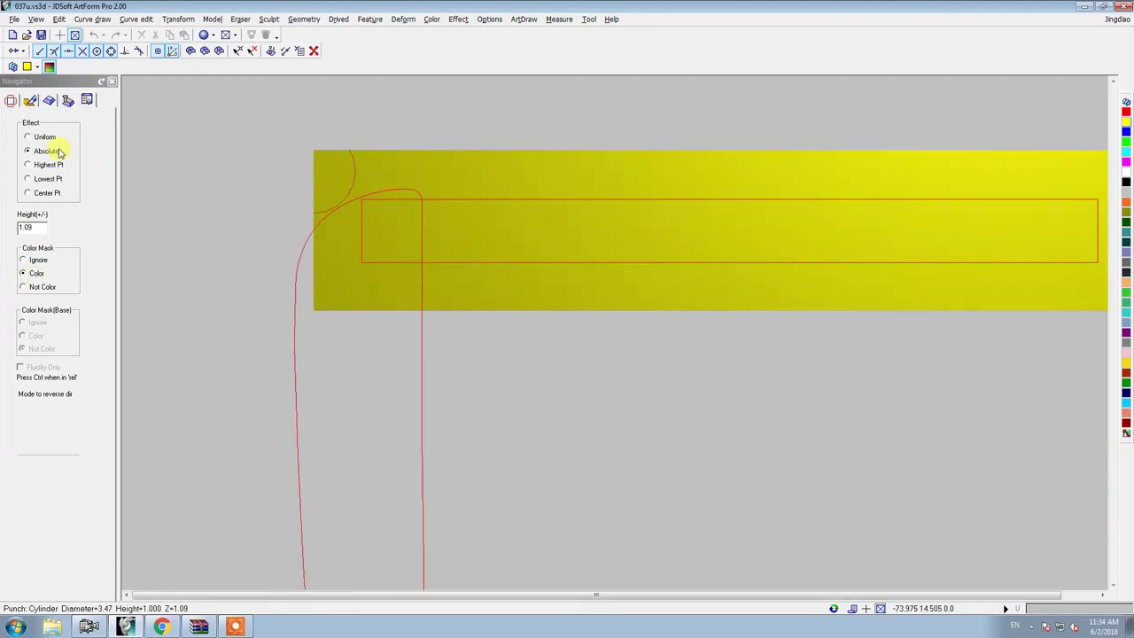
right_click(585, 256)
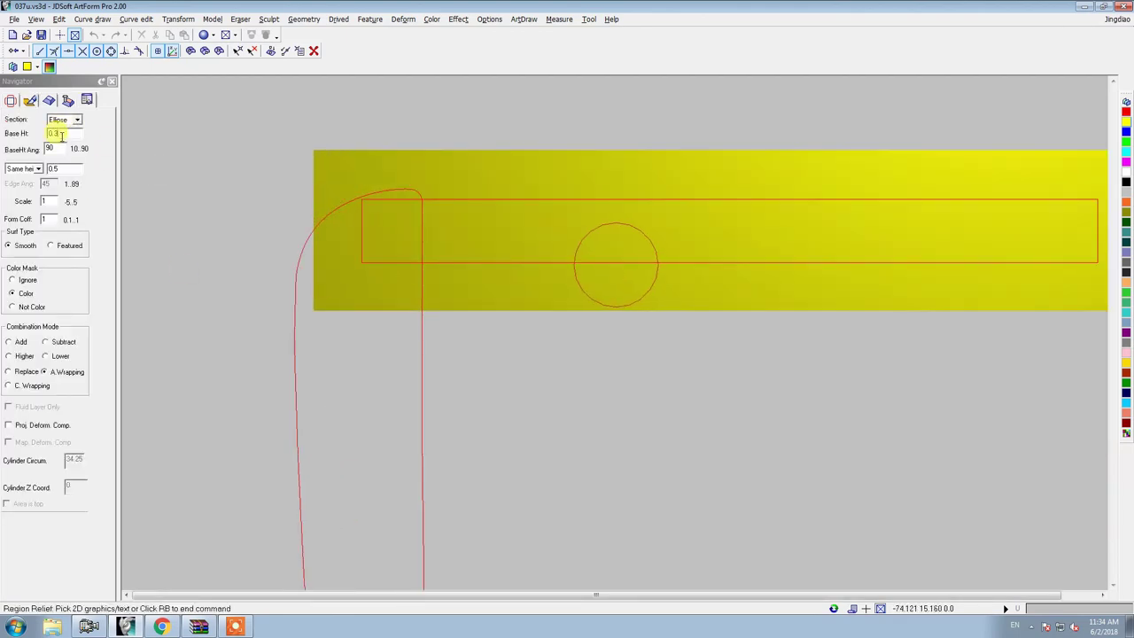
left_click(37, 169)
left_click(33, 175)
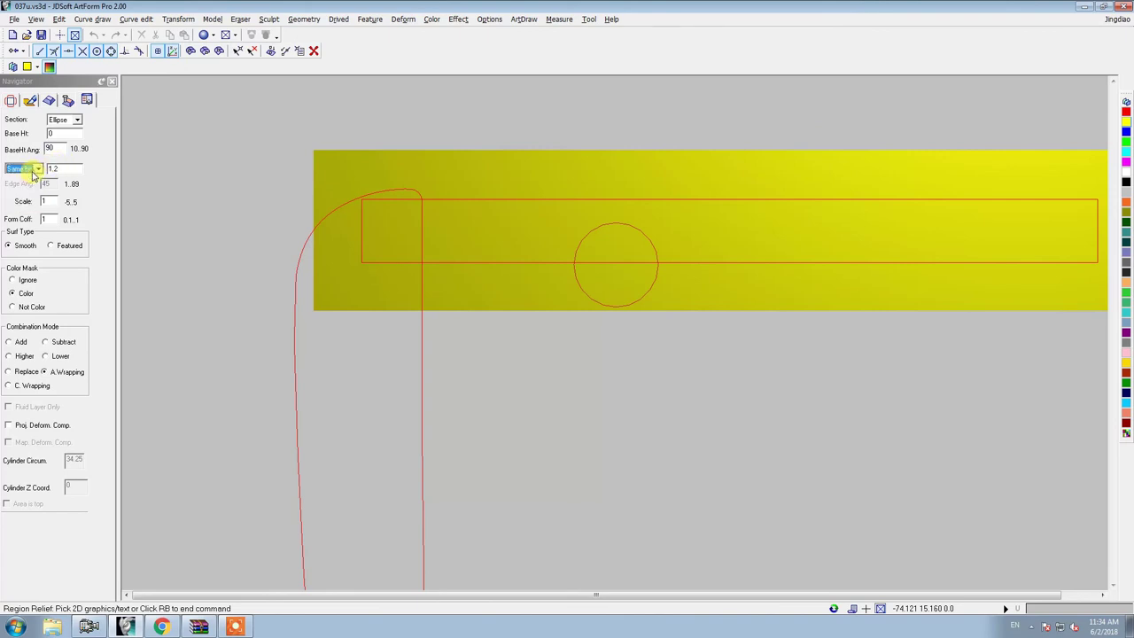
left_click(463, 261)
right_click(460, 274)
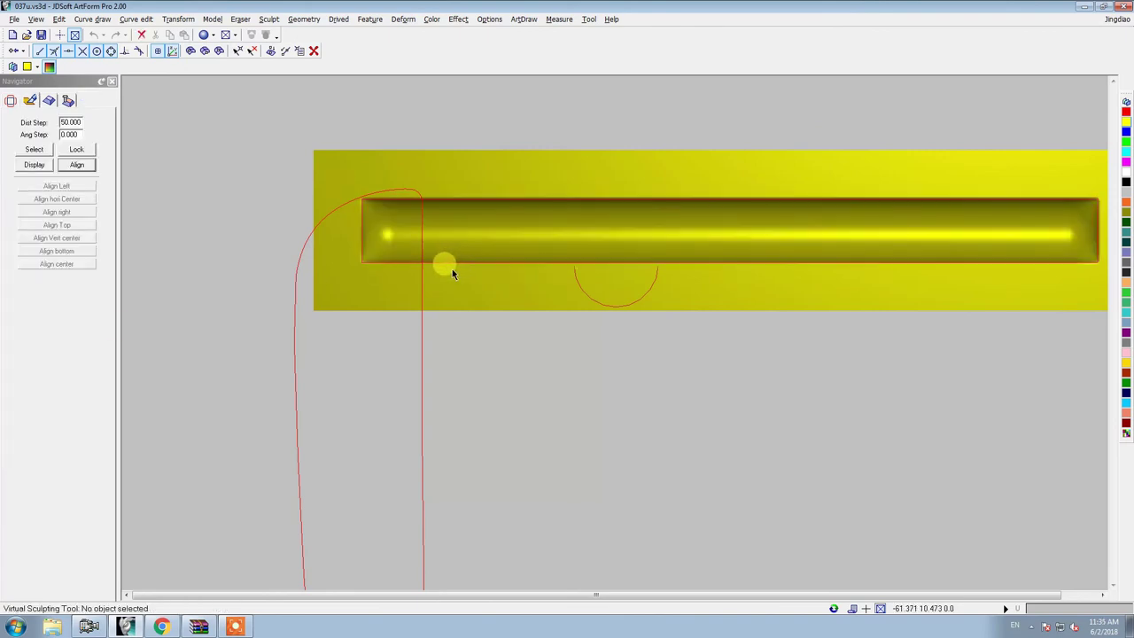
Step: Combine the top bar relief into the panel relief as base mesh with Merge enabled
left_click(10, 100)
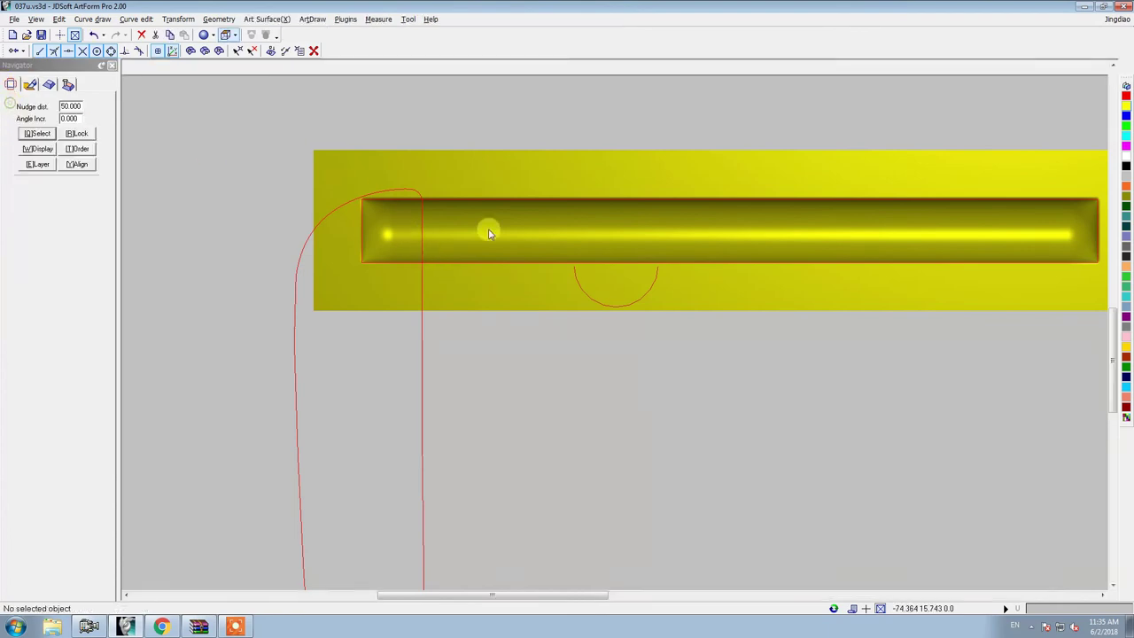
left_click(489, 271)
left_click(267, 18)
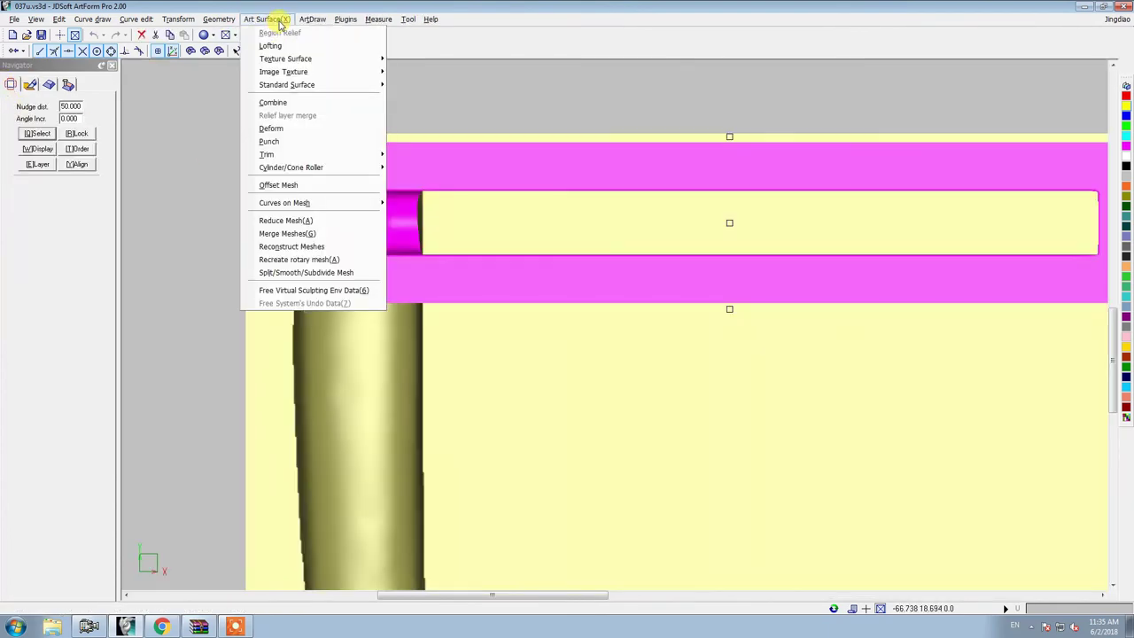
left_click(289, 101)
left_click(532, 451)
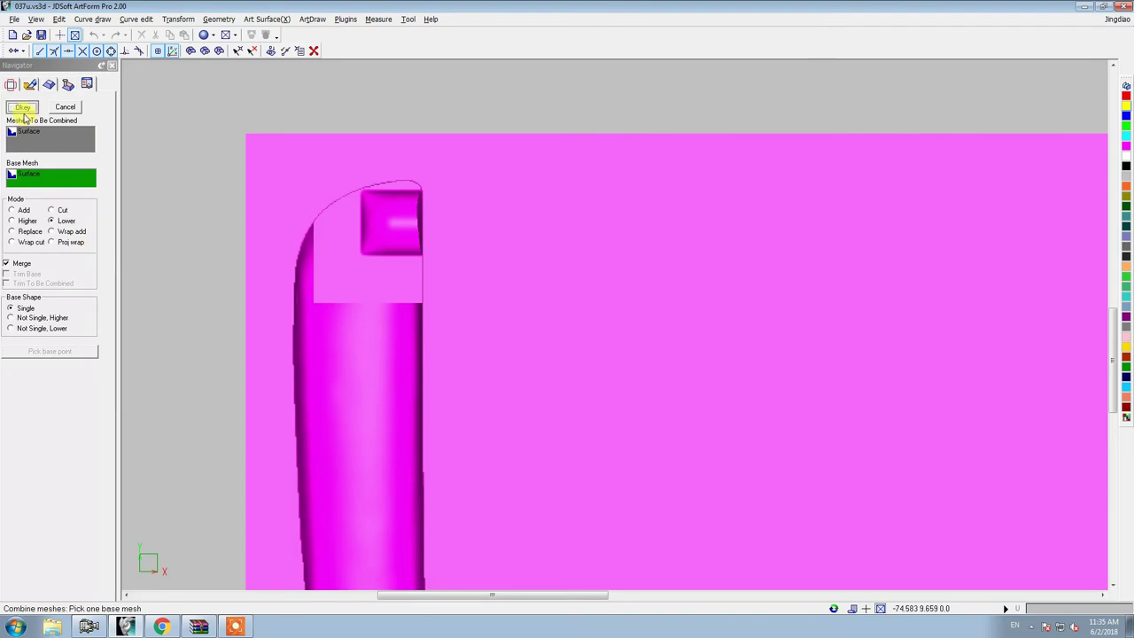
left_click(23, 107)
scroll(522, 121, "down", 1)
scroll(523, 121, "down", 2)
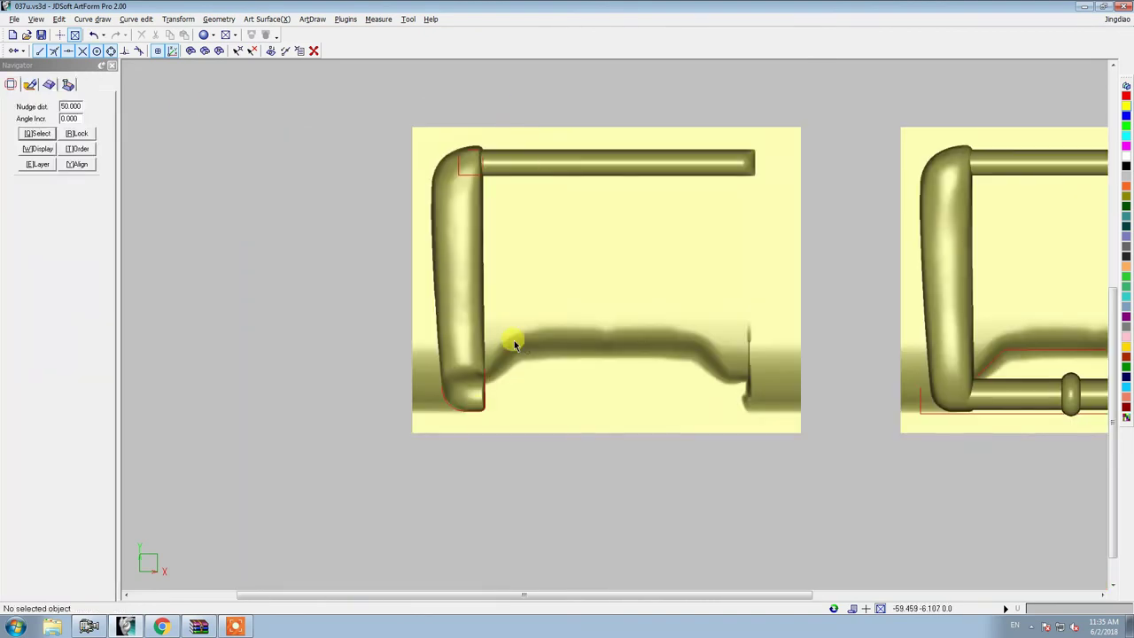
left_click(514, 344)
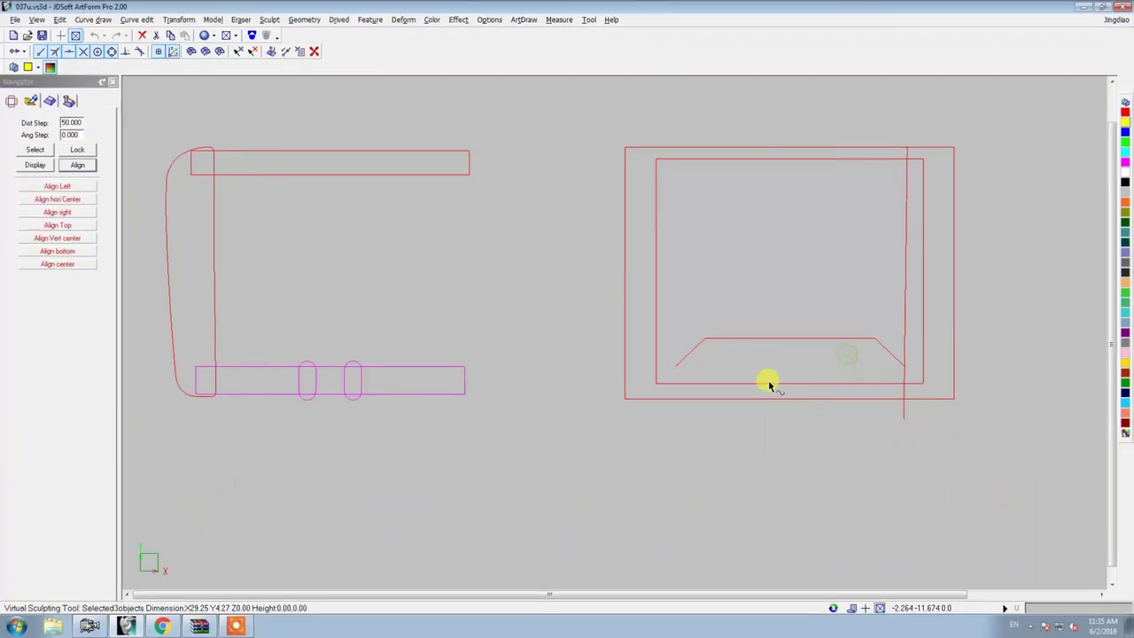
Step: Create a new model around the bottom bar outline and raise it as a rounded bar, same height 1.25
left_click(430, 280)
left_click(212, 18)
left_click(239, 30)
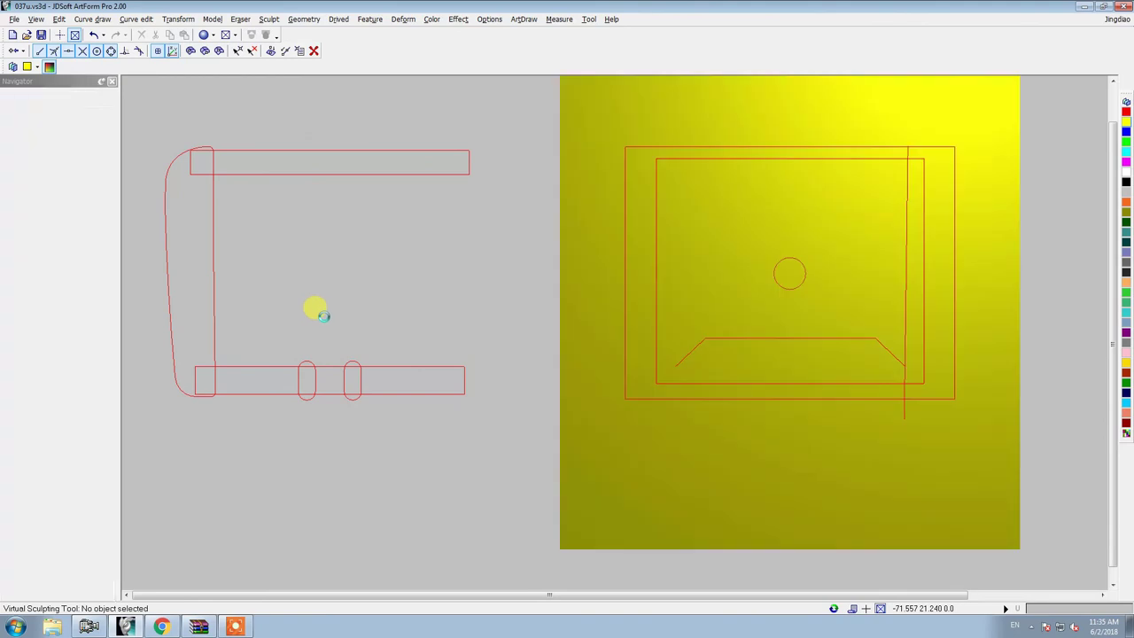
left_click_drag(473, 355, 222, 470)
right_click(346, 299)
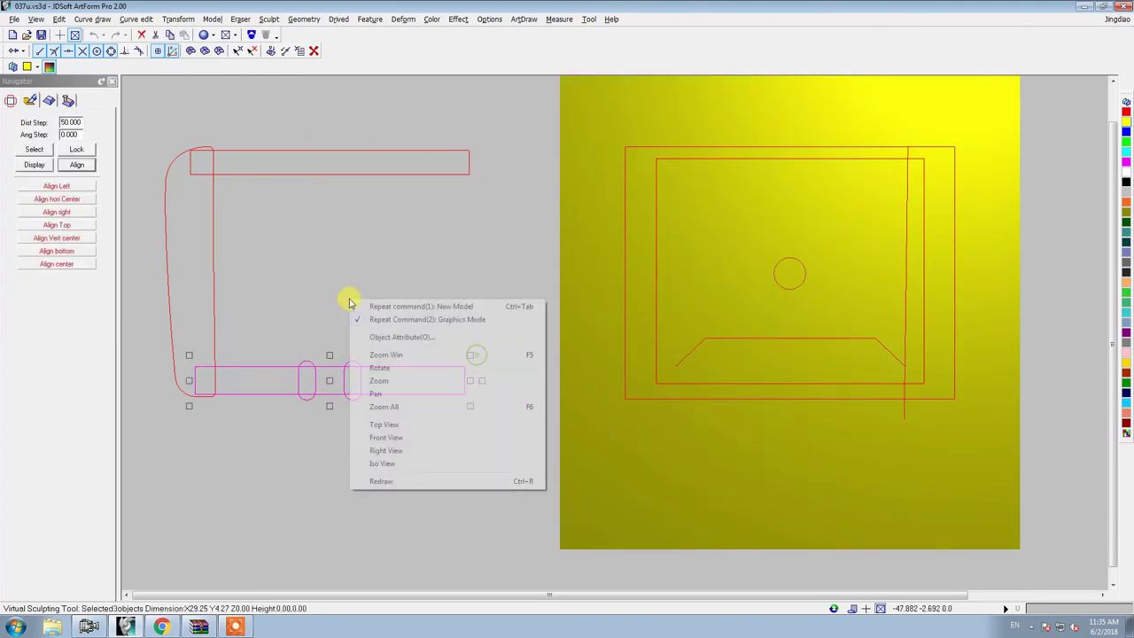
left_click(445, 307)
key("Return")
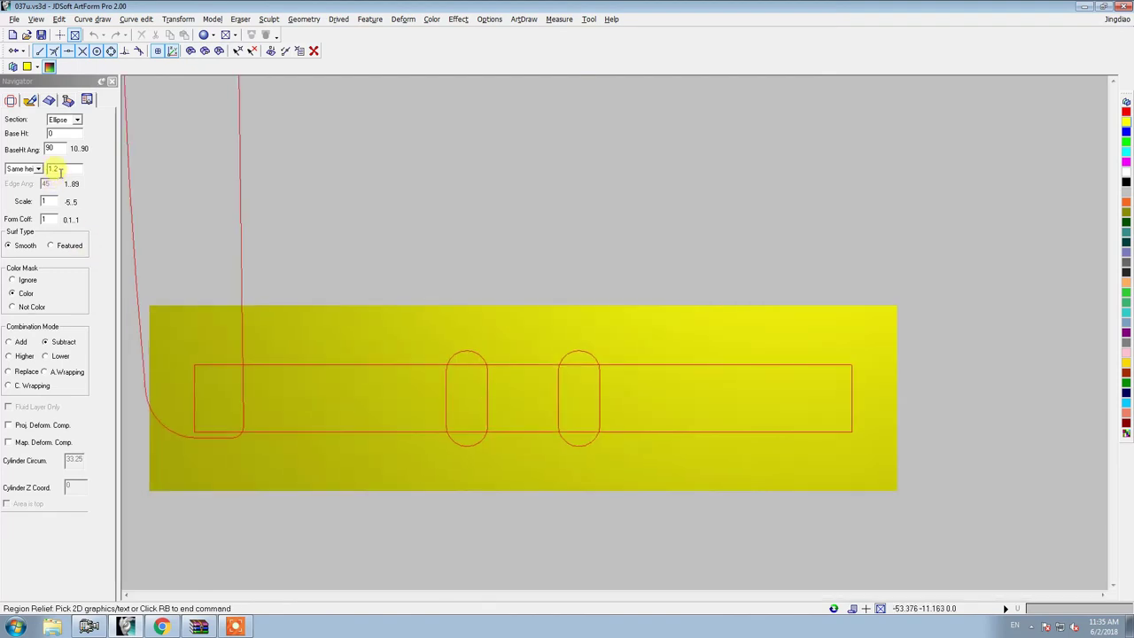
left_click(298, 364)
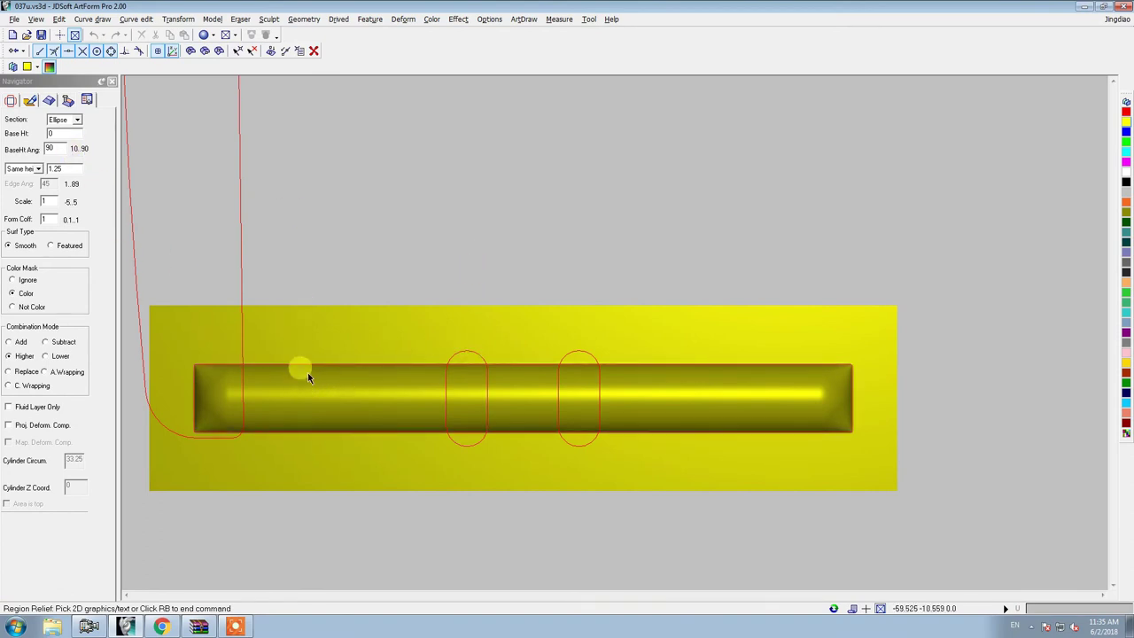
left_click(467, 352)
Step: Draw a rectangle across the bottom bar and fill the two oval ring outlines dark grey
left_click(580, 445)
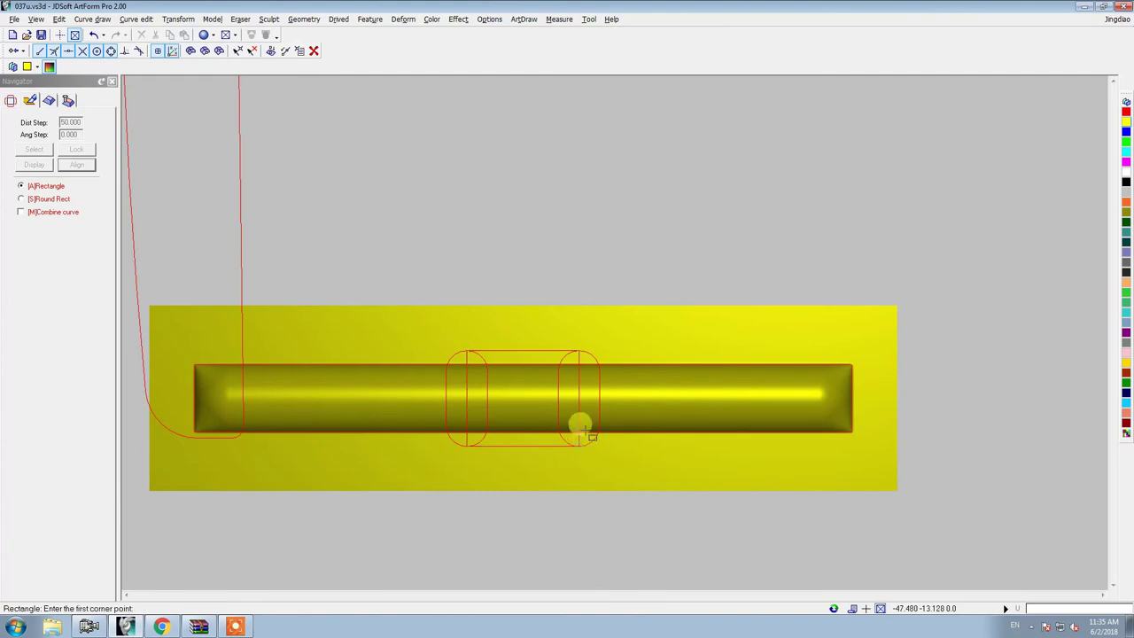
right_click(581, 430)
left_click_drag(586, 445, 929, 450)
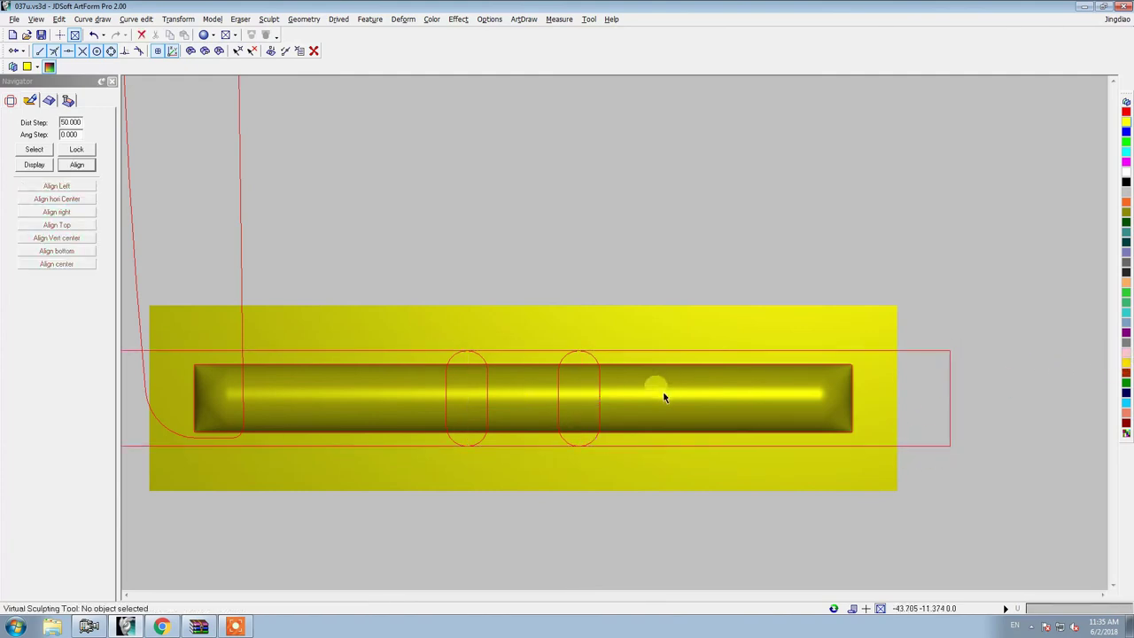
left_click_drag(664, 396, 392, 390)
left_click_drag(654, 413, 409, 384)
left_click(1124, 264)
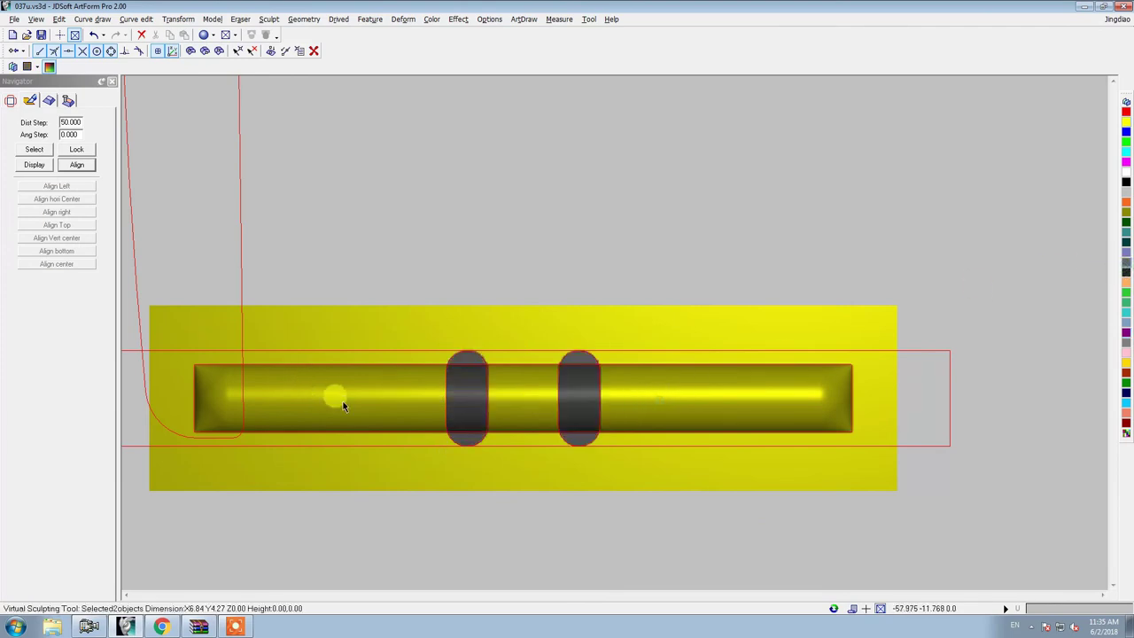
Step: Raise the two ovals as region relief rings, base height 0.5, same height 0.75
key("r")
type("00.5")
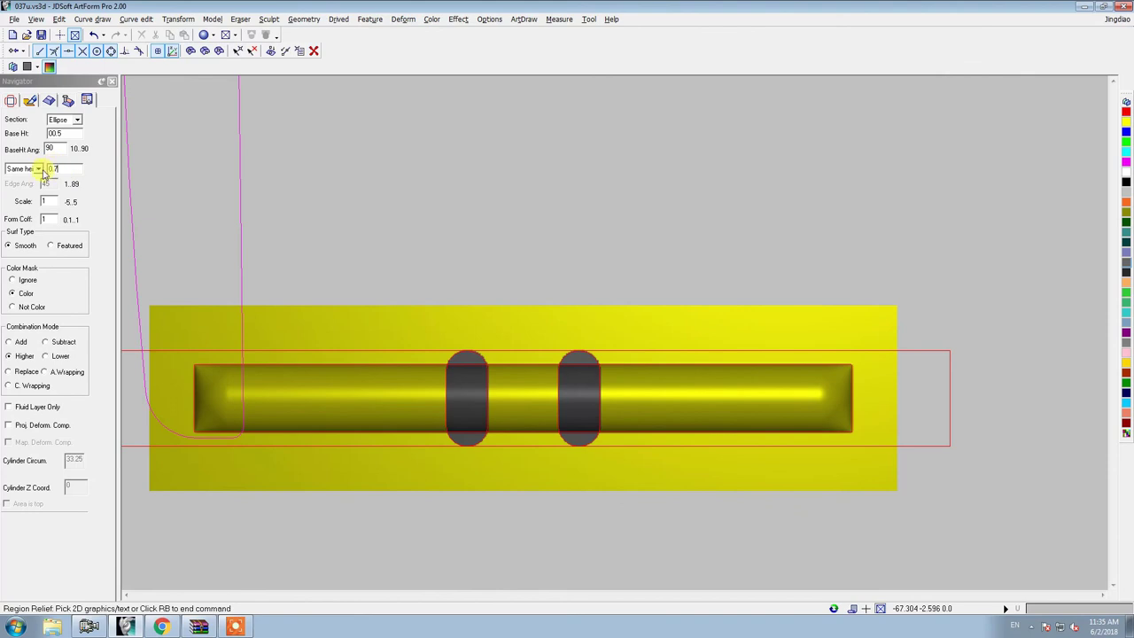
left_click(39, 169)
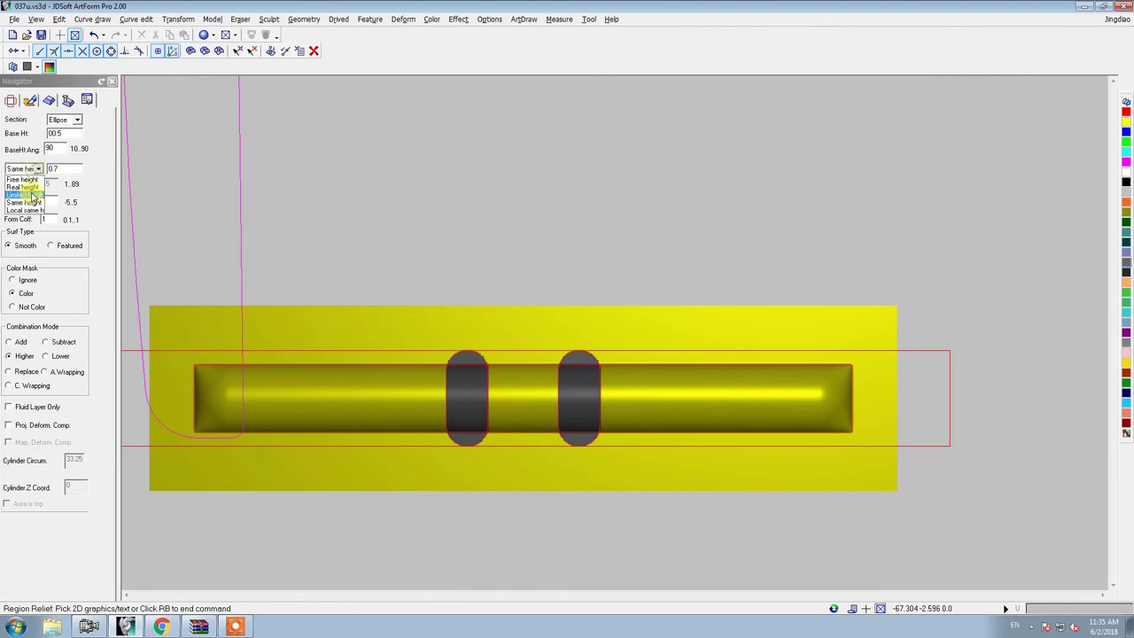
left_click(32, 203)
left_click(60, 122)
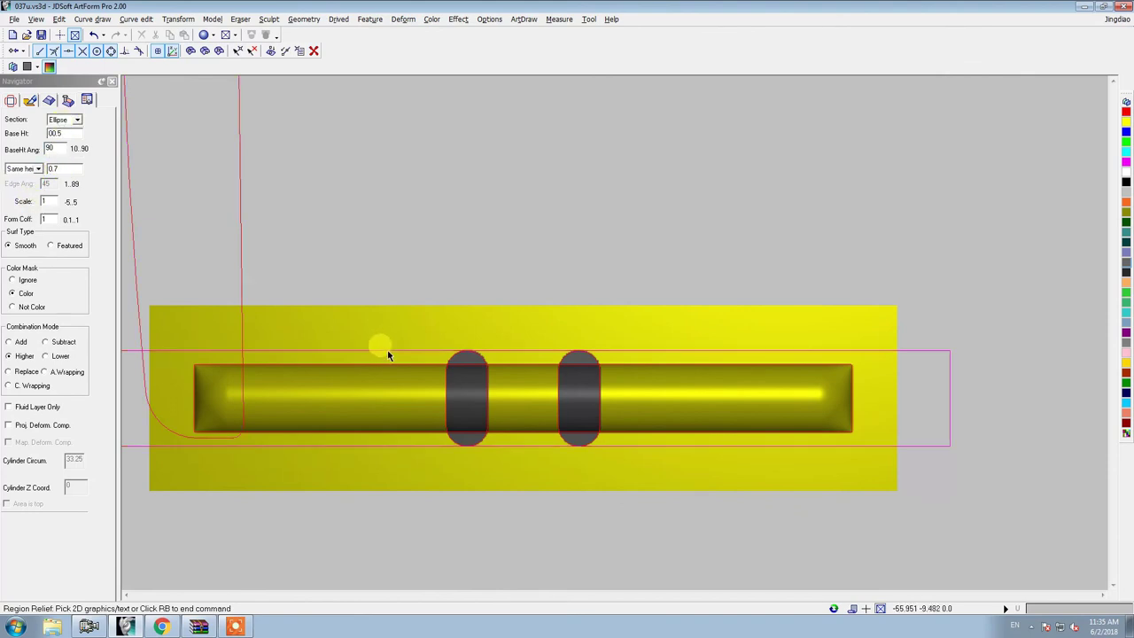
scroll(452, 366, "up", 3)
left_click(451, 367)
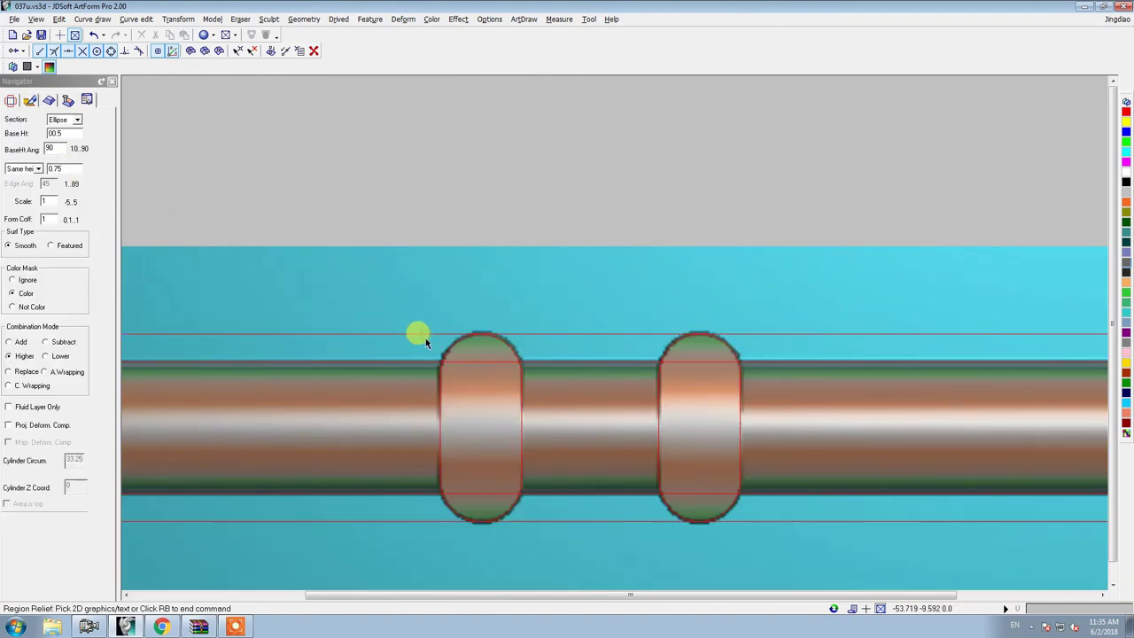
scroll(426, 346, "down", 2)
Step: Smooth the ring bumps with the Smooth tool in '- Only' height mode
right_click(439, 345)
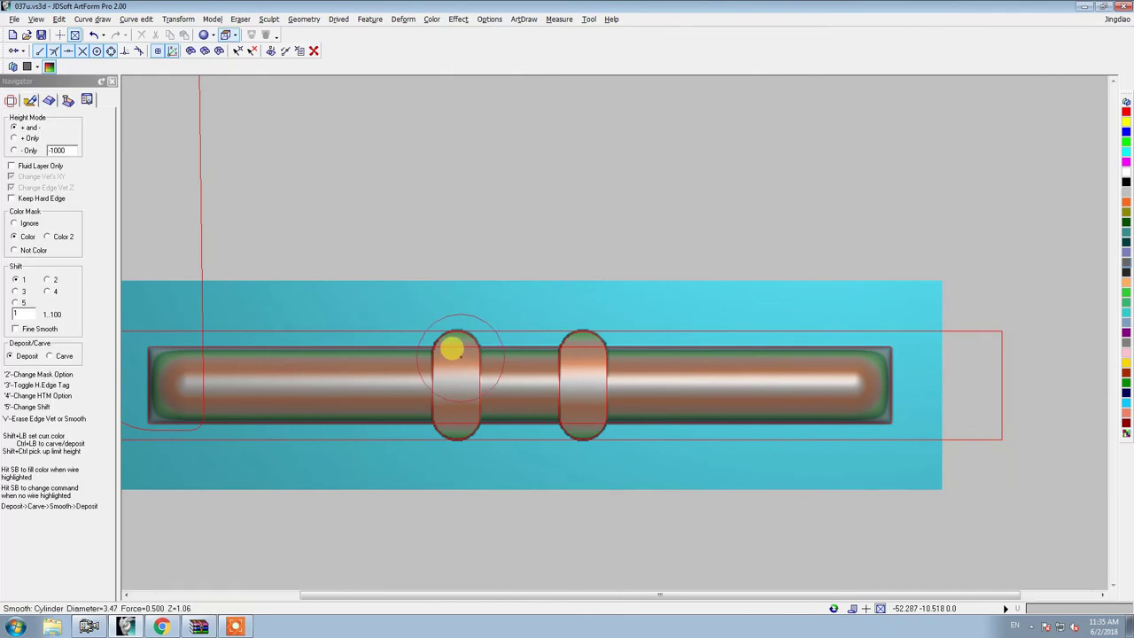
scroll(451, 347, "up", 2)
left_click(14, 150)
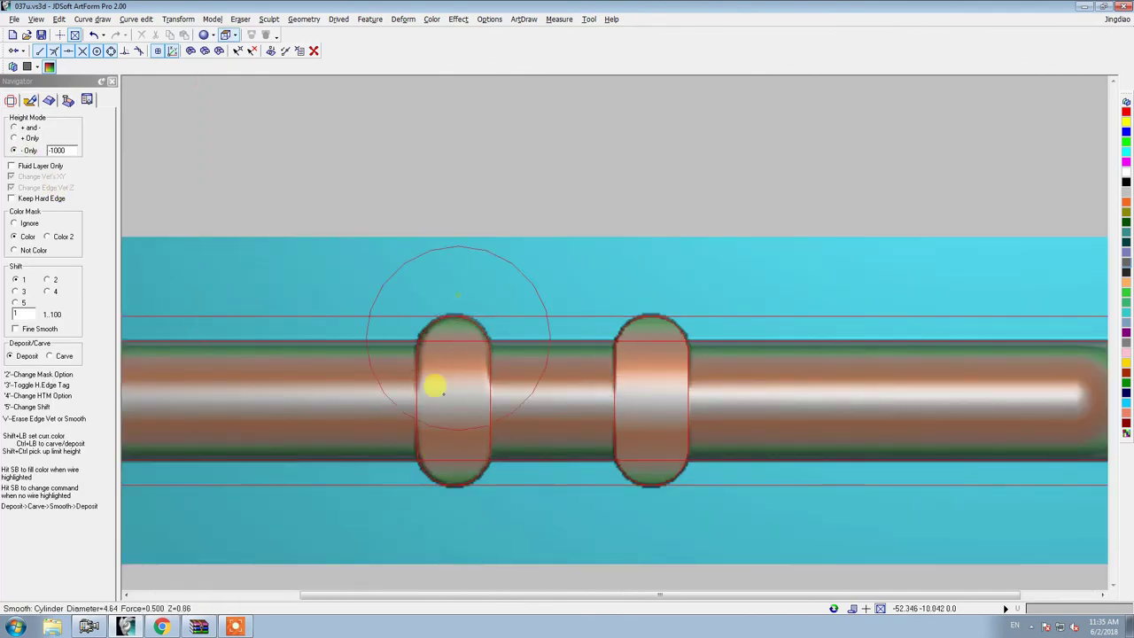
scroll(420, 455, "down", 3)
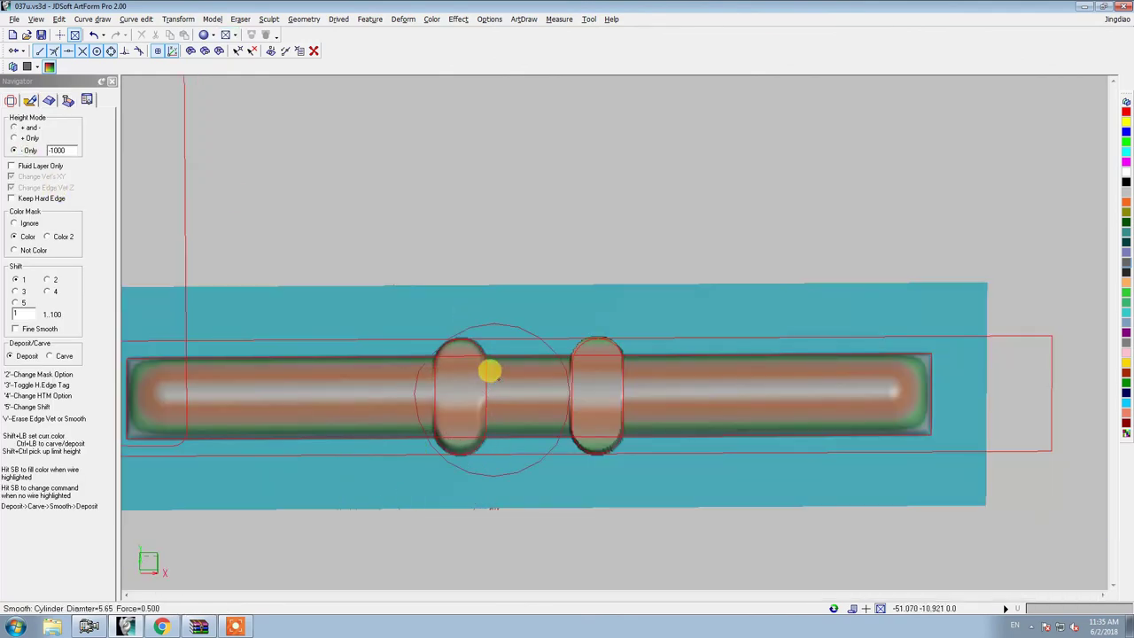
middle_click_drag(488, 369, 497, 334)
Step: Apply Transform Z to the bar model, flipping it to Min Z -1.2498, Max Z 0, and exit sculpting
left_click(269, 19)
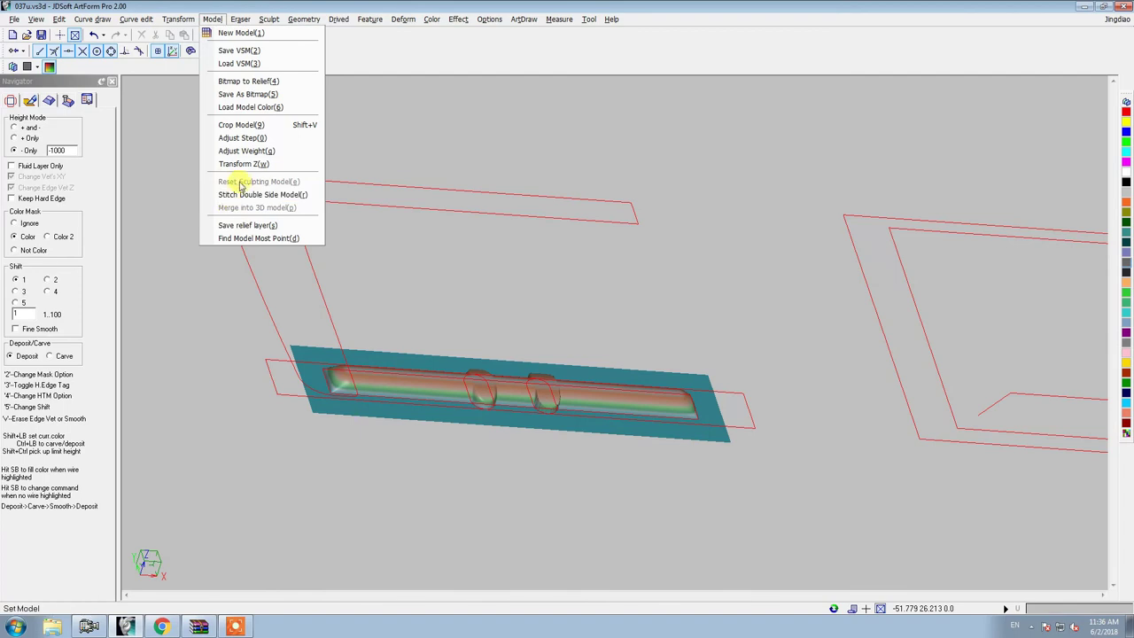
left_click(238, 164)
left_click(53, 166)
mouse_move(464, 240)
middle_mouse_down()
mouse_move(460, 324)
mouse_move(446, 286)
middle_mouse_up()
right_click(443, 405)
scroll(443, 405, "up", 5)
left_click(561, 380)
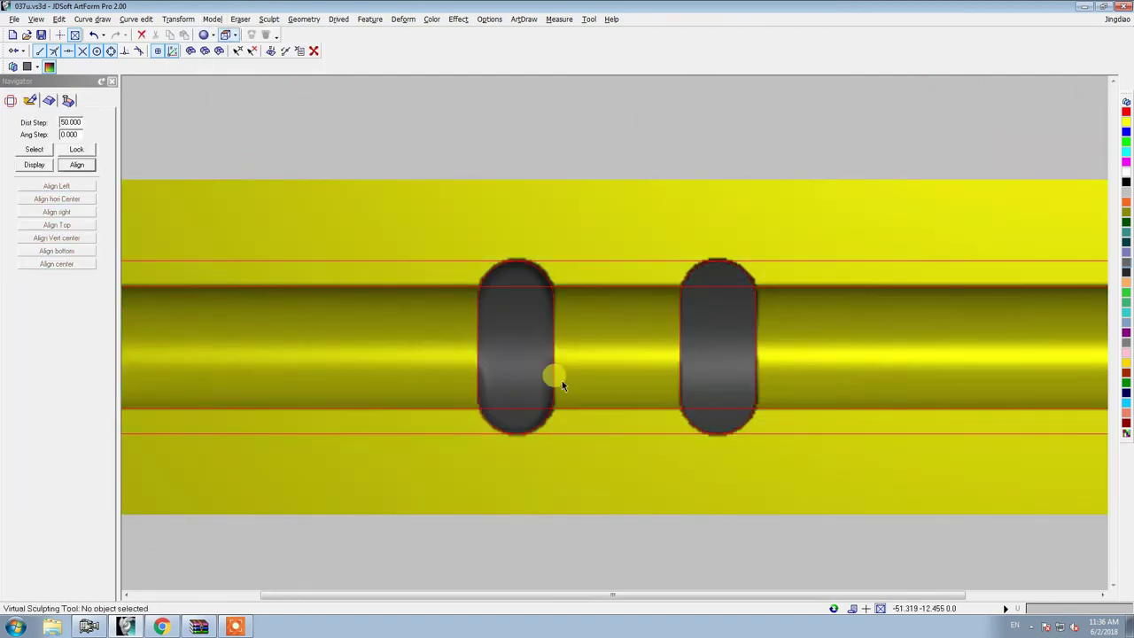
scroll(561, 380, "down", 3)
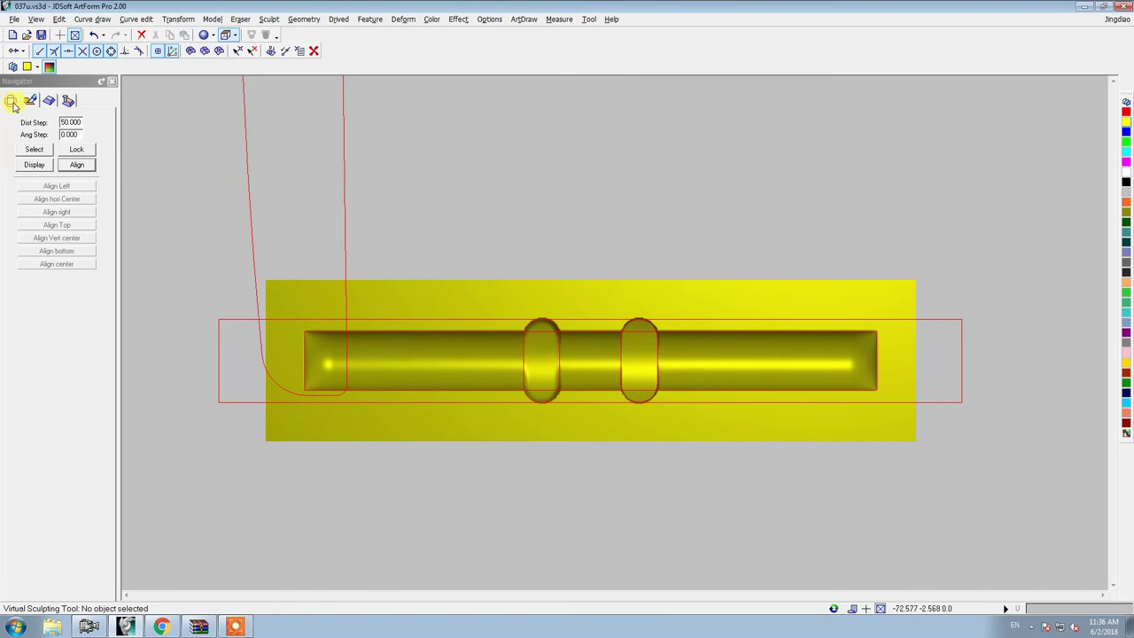
left_click(13, 104)
Step: Select the large panel surface, briefly enter and leave sculpting on it
scroll(339, 413, "down", 1)
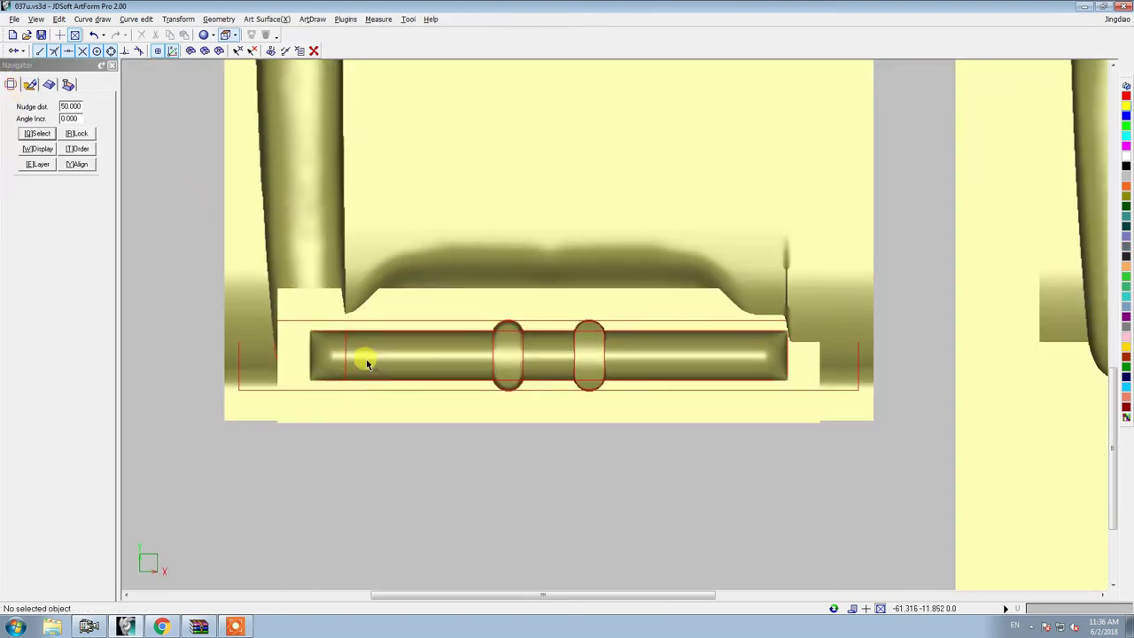
left_click(767, 255)
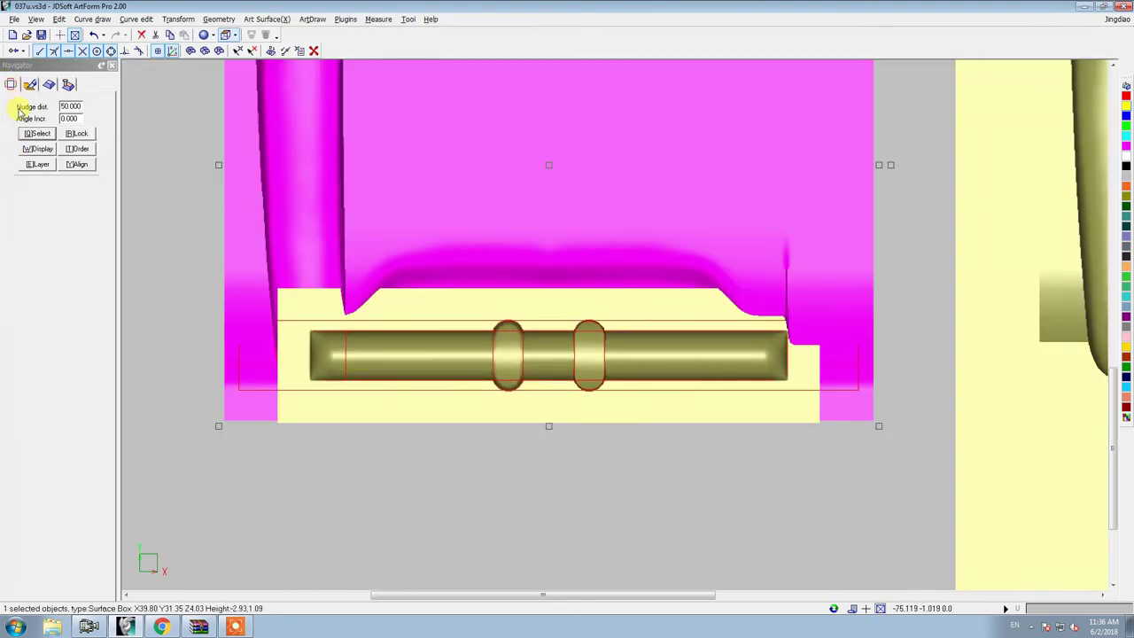
left_click(30, 84)
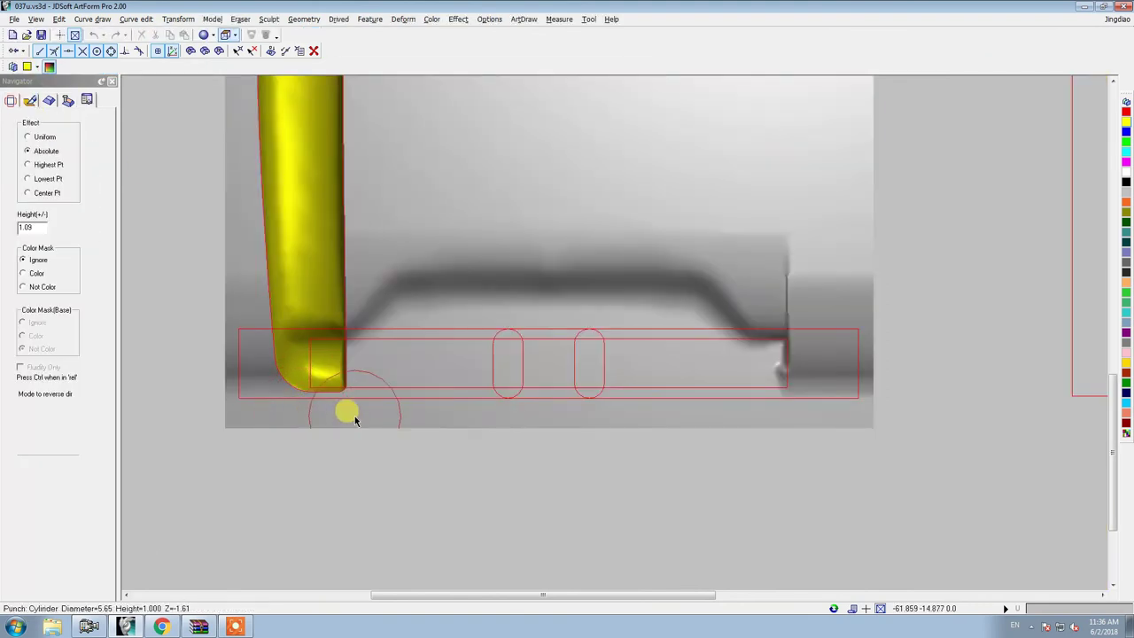
left_click(11, 100)
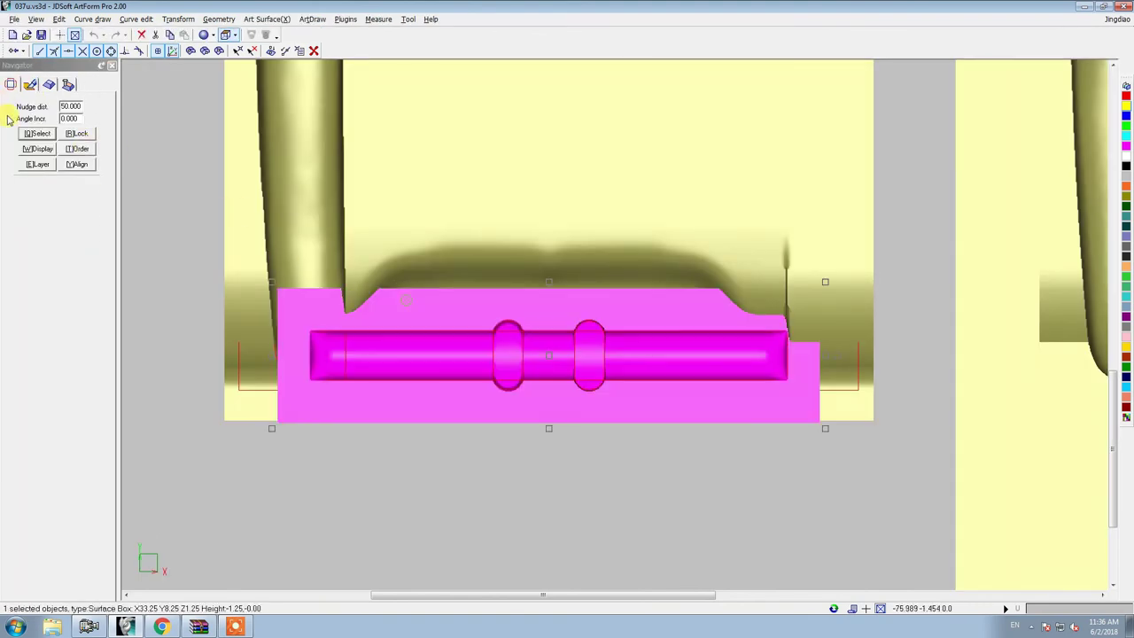
scroll(341, 266, "down", 2)
left_click(92, 19)
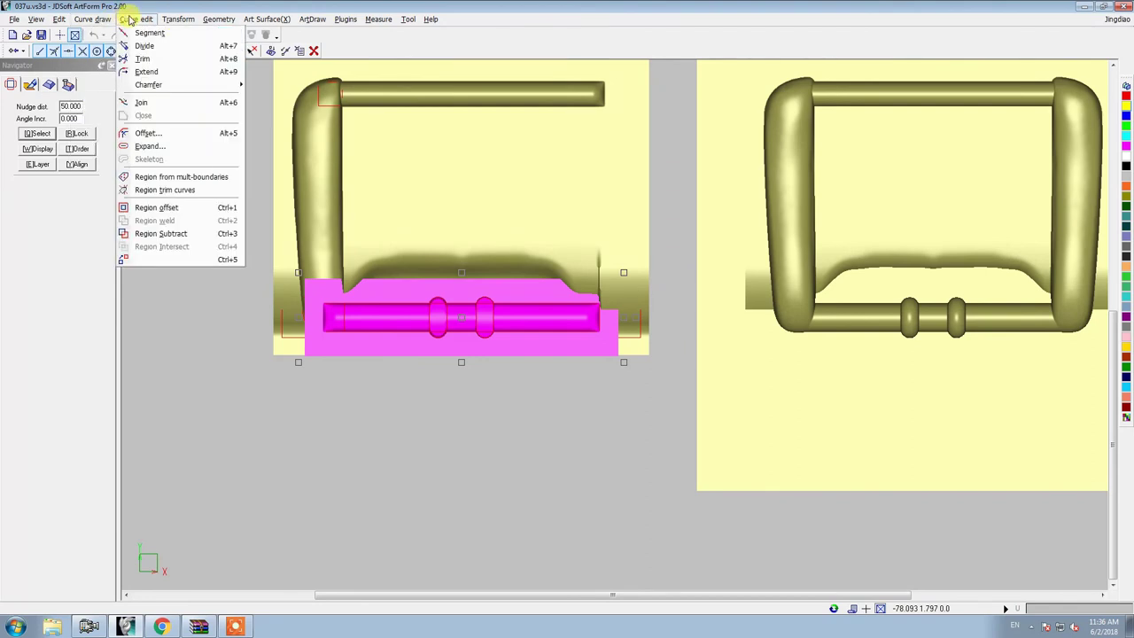
left_click(288, 96)
Step: Select the bottom-bar relief surface and set up a 3D Move with Dx and Dy 0, deleting the original
left_click(179, 19)
left_click(151, 245)
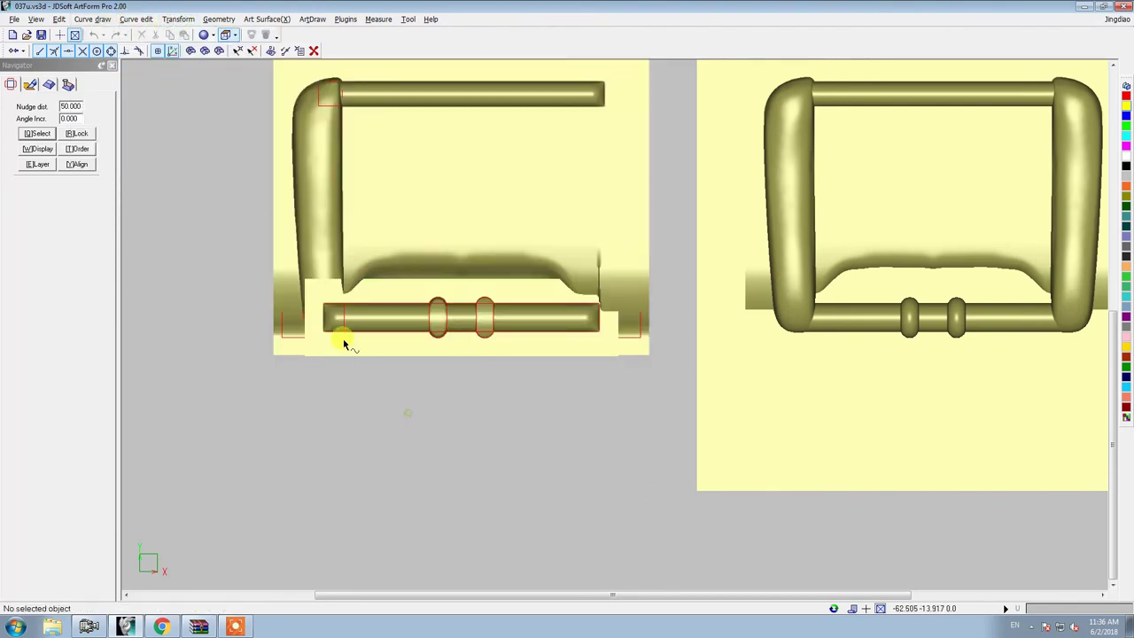
left_click_drag(222, 236, 621, 394)
left_click(407, 344)
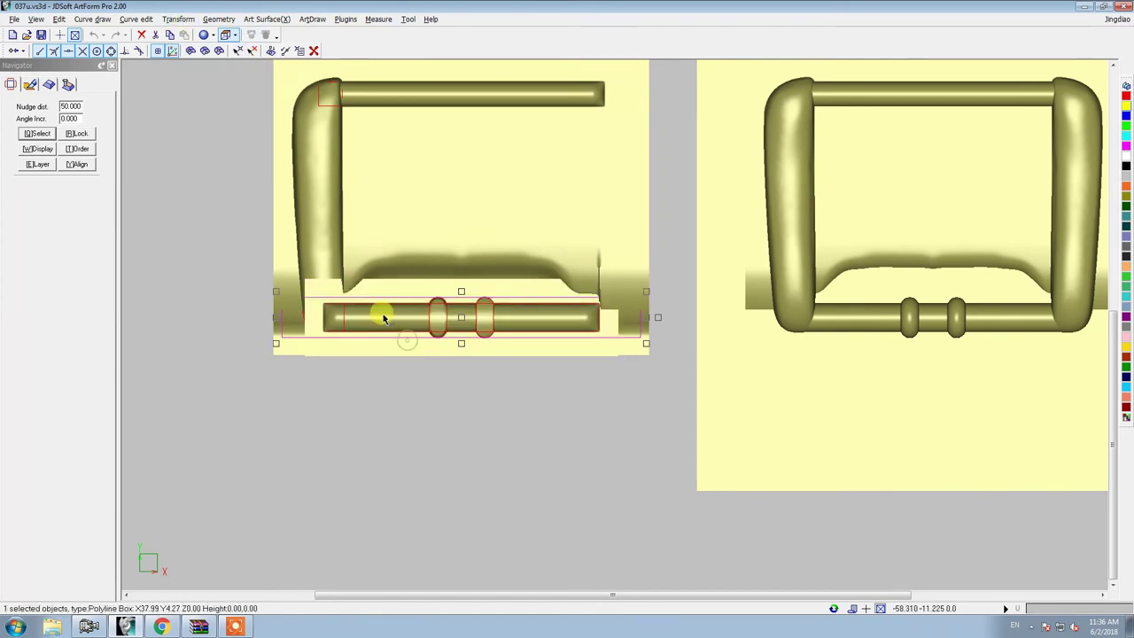
left_click(339, 347)
left_click(178, 19)
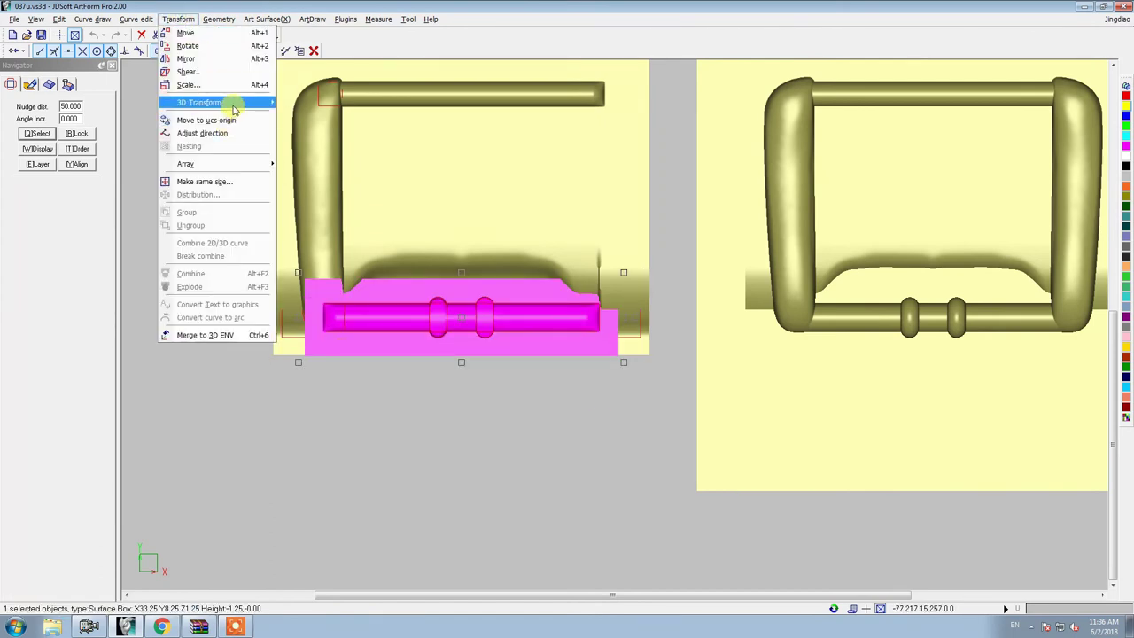
left_click(295, 104)
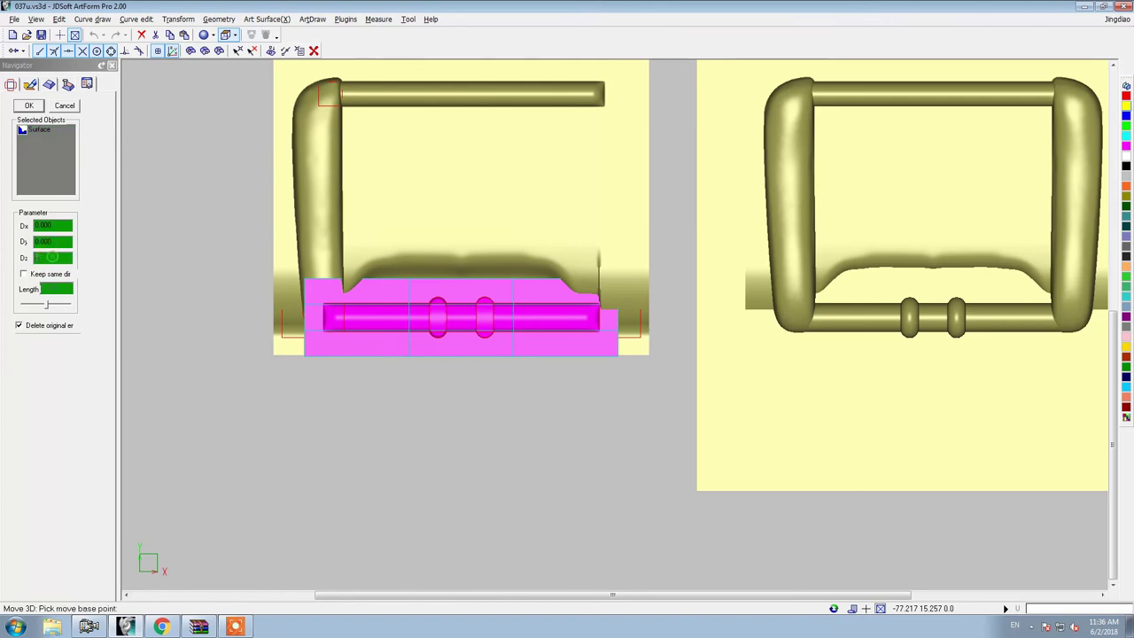